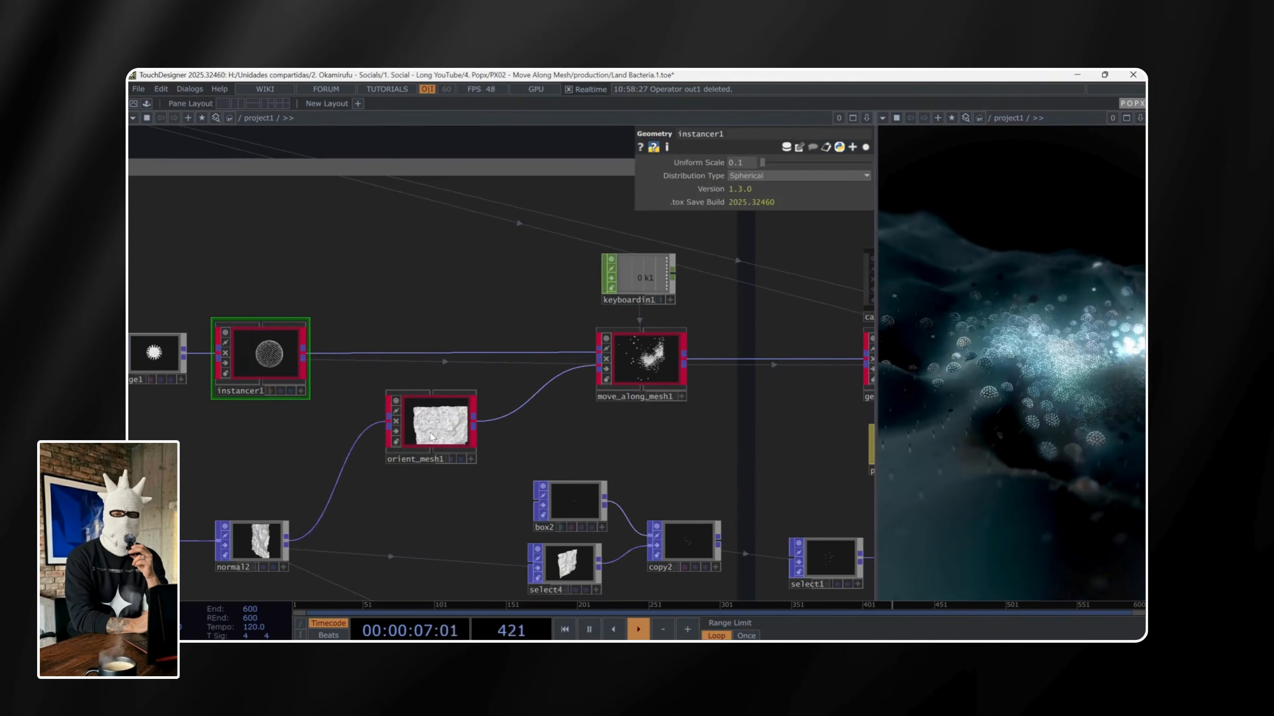
Examine the finished network from the move_along_mesh1 particle setup through to the render1 output
{"action": "left_click", "coordinate": [640, 359]}
{"action": "scroll", "coordinate": [657, 357], "scroll_direction": "up", "scroll_amount": 5}
{"action": "left_click_drag", "start_coordinate": [784, 438], "coordinate": [588, 433]}
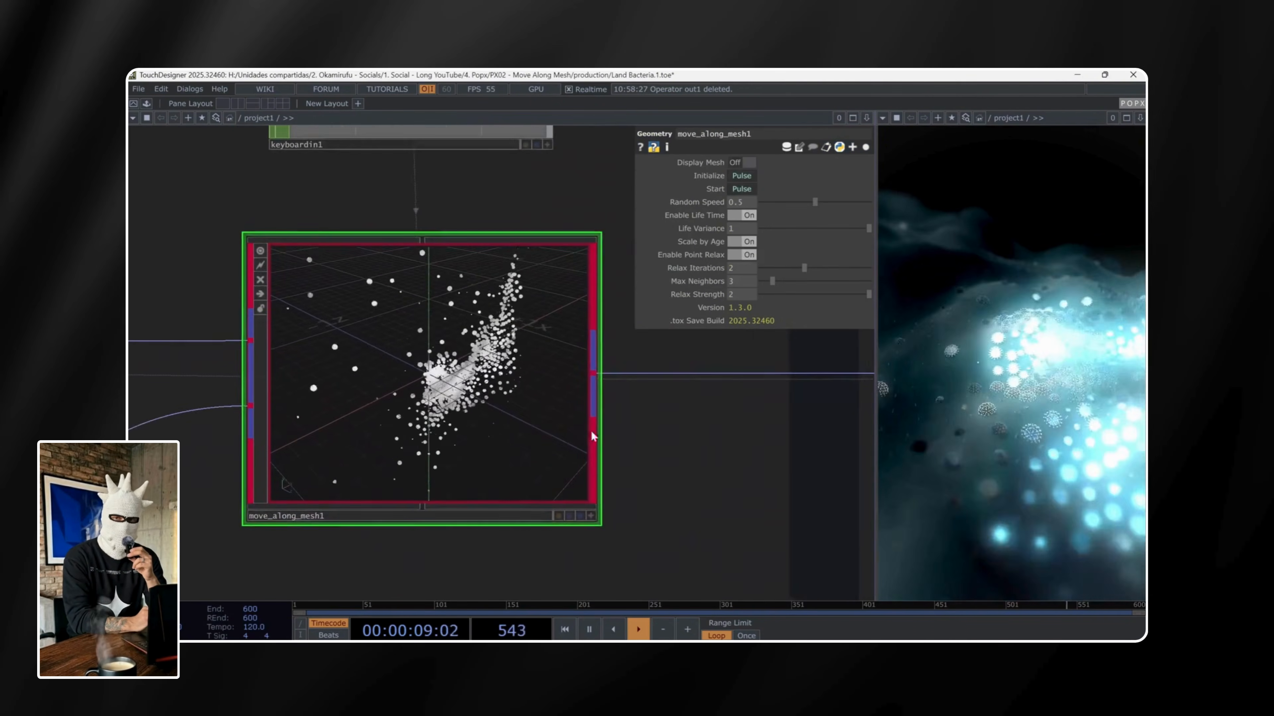
{"action": "scroll", "coordinate": [627, 502], "scroll_direction": "down", "scroll_amount": 2}
{"action": "scroll", "coordinate": [627, 501], "scroll_direction": "down", "scroll_amount": 5}
{"action": "left_click_drag", "start_coordinate": [683, 507], "coordinate": [350, 478]}
{"action": "left_click_drag", "start_coordinate": [709, 482], "coordinate": [547, 214]}
{"action": "left_click_drag", "start_coordinate": [534, 356], "coordinate": [317, 540]}
{"action": "left_click_drag", "start_coordinate": [583, 496], "coordinate": [665, 472]}
{"action": "scroll", "coordinate": [496, 372], "scroll_direction": "up", "scroll_amount": 10}
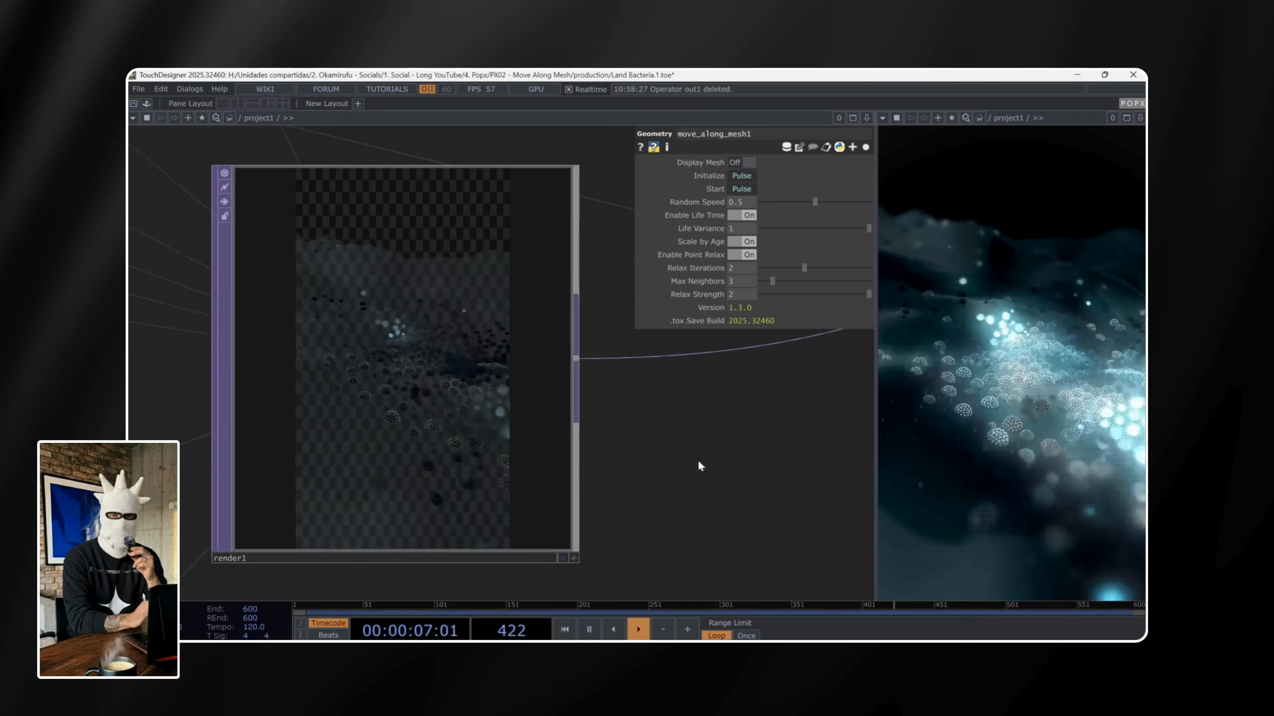
Examine the Post + Out chain, including the bloom1 settings, and the overall layout of the finished network
{"action": "scroll", "coordinate": [652, 495], "scroll_direction": "down", "scroll_amount": 1}
{"action": "scroll", "coordinate": [652, 495], "scroll_direction": "down", "scroll_amount": 6}
{"action": "left_click_drag", "start_coordinate": [734, 541], "coordinate": [466, 489]}
{"action": "scroll", "coordinate": [467, 490], "scroll_direction": "down", "scroll_amount": 4}
{"action": "left_click_drag", "start_coordinate": [615, 515], "coordinate": [460, 489]}
{"action": "left_click", "coordinate": [662, 426]}
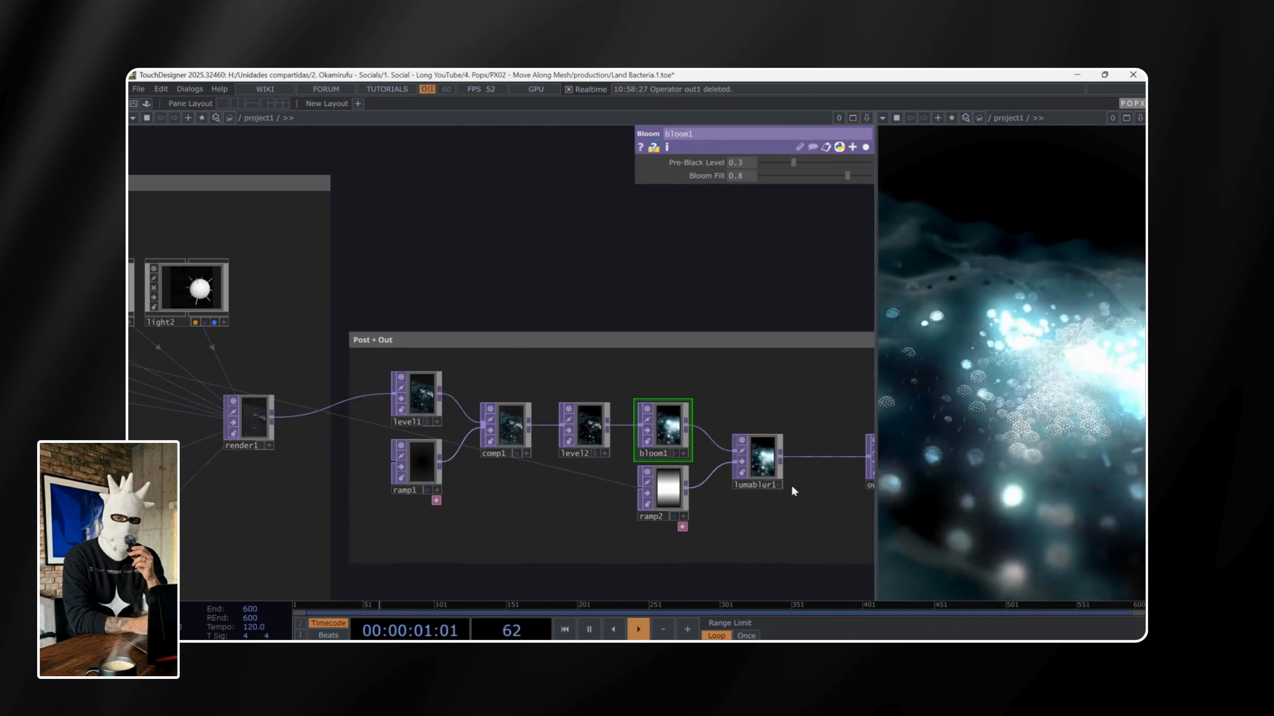
{"action": "left_click_drag", "start_coordinate": [722, 490], "coordinate": [570, 481]}
{"action": "scroll", "coordinate": [727, 463], "scroll_direction": "up", "scroll_amount": 8}
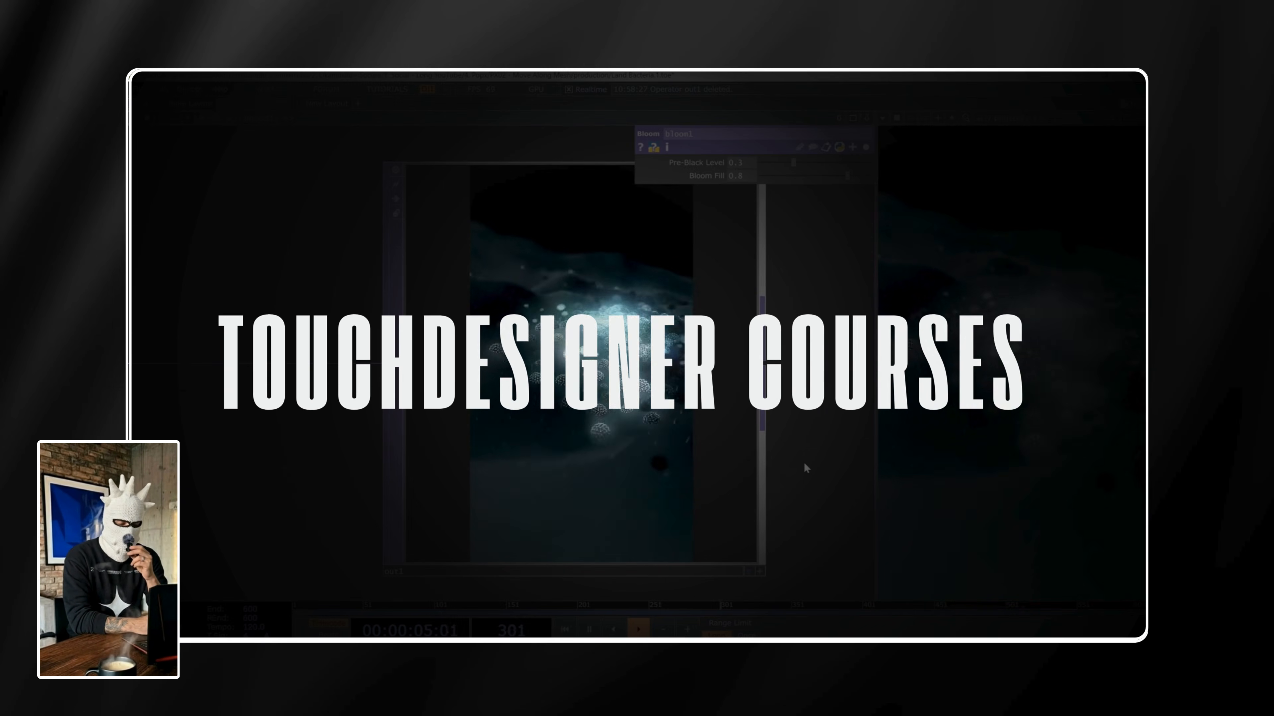
{"action": "scroll", "coordinate": [805, 467], "scroll_direction": "down", "scroll_amount": 10}
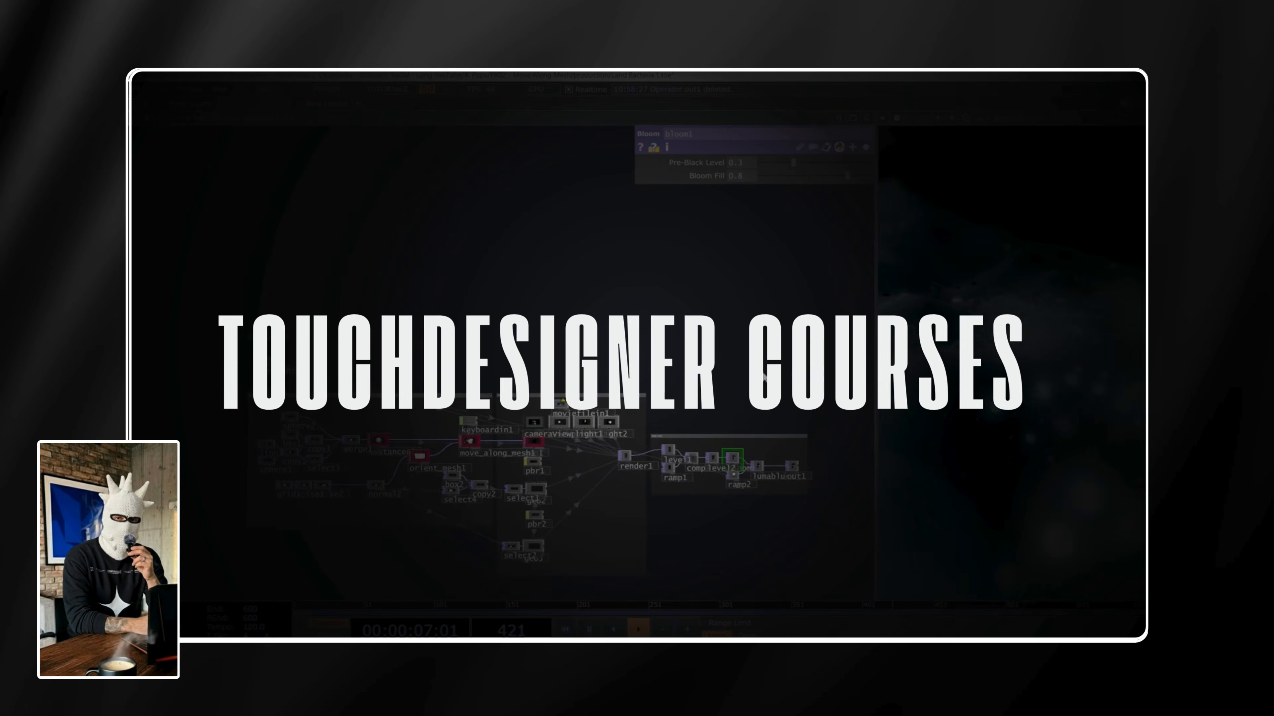
{"action": "left_click_drag", "start_coordinate": [761, 310], "coordinate": [758, 284]}
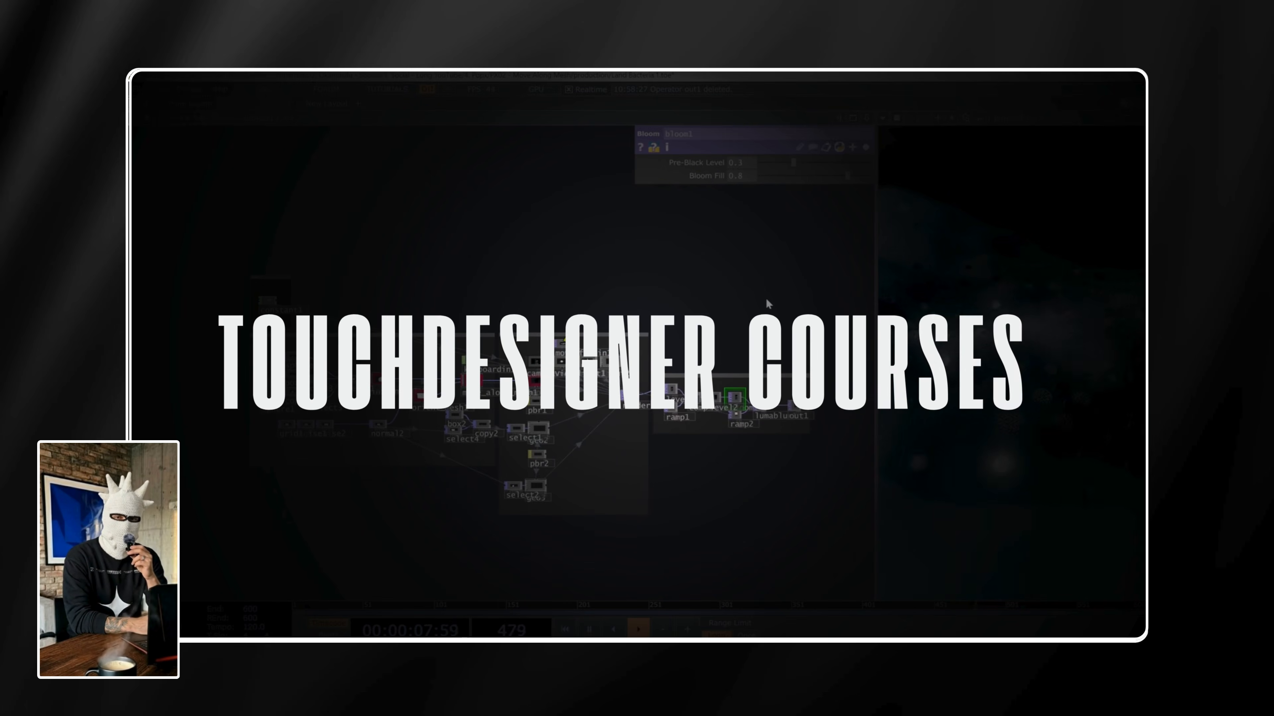
{"action": "left_click", "coordinate": [796, 413]}
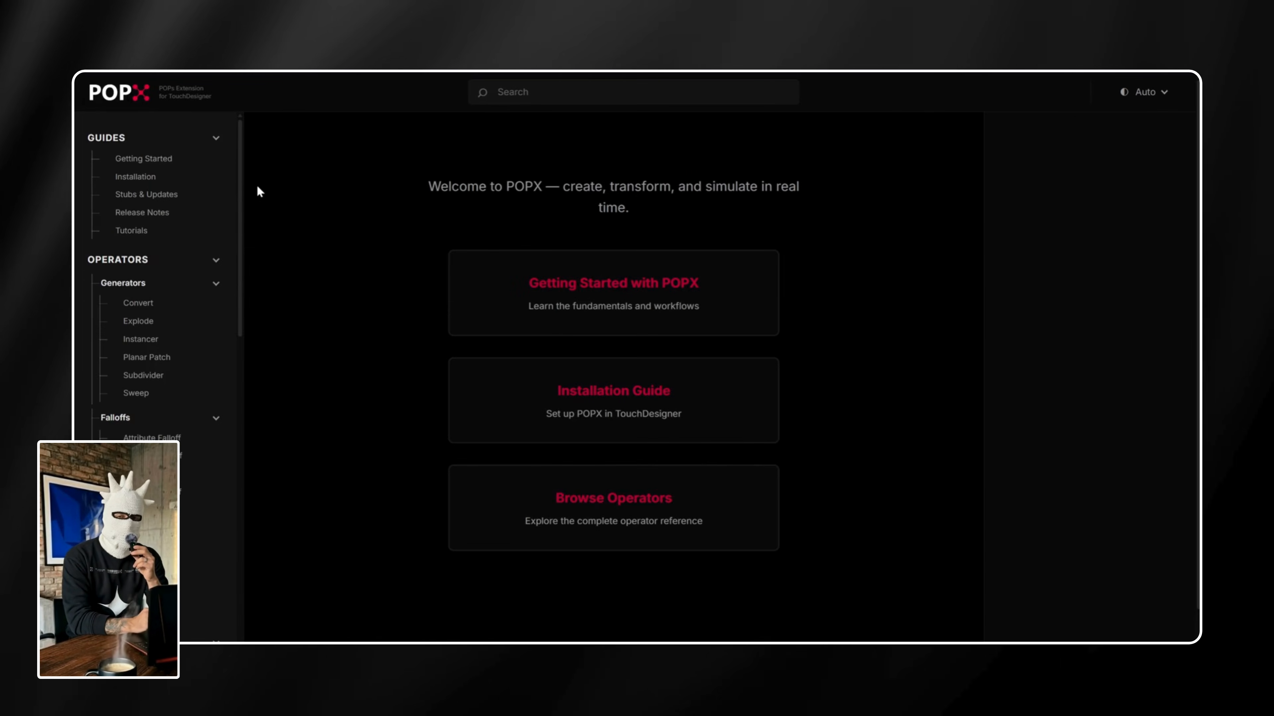
Review the POPX creator's profile and read the Getting Started documentation on operator types and basic workflows
{"action": "mouse_move", "coordinate": [241, 170]}
{"action": "left_mouse_down"}
{"action": "mouse_move", "coordinate": [253, 492]}
{"action": "mouse_move", "coordinate": [238, 247]}
{"action": "mouse_move", "coordinate": [251, 149]}
{"action": "left_mouse_up"}
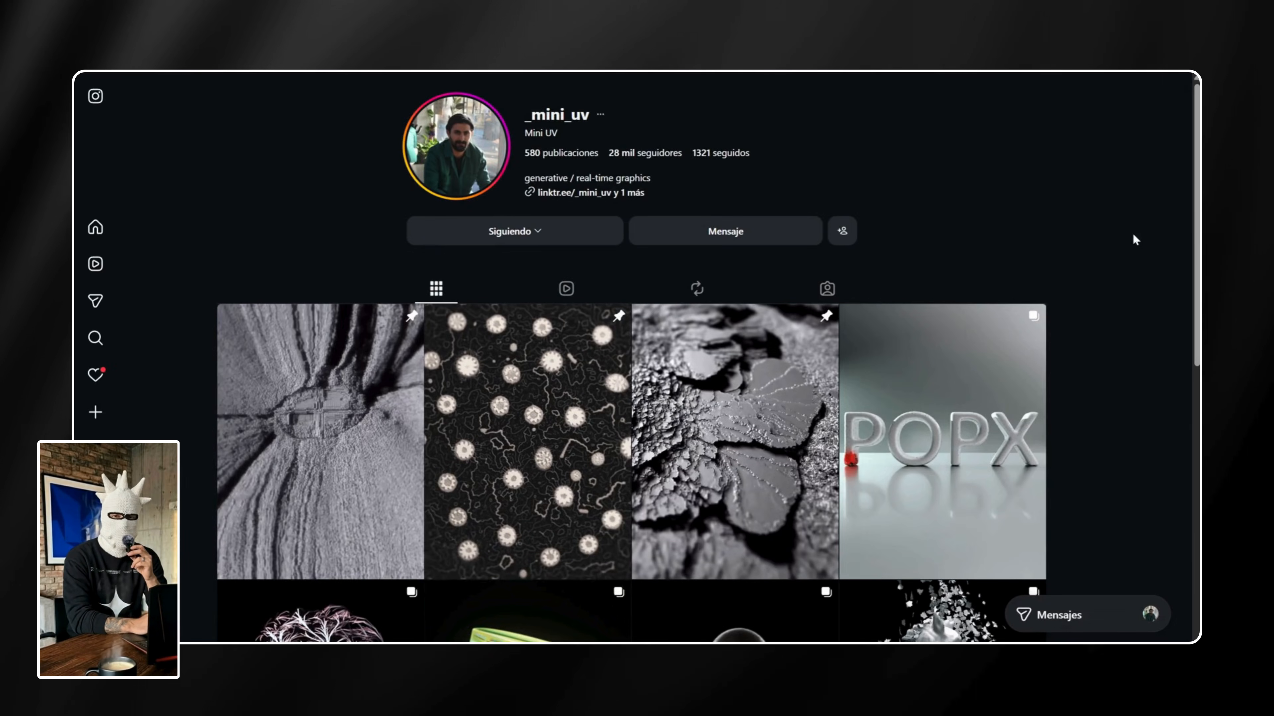
{"action": "left_click_drag", "start_coordinate": [1197, 103], "coordinate": [1195, 440]}
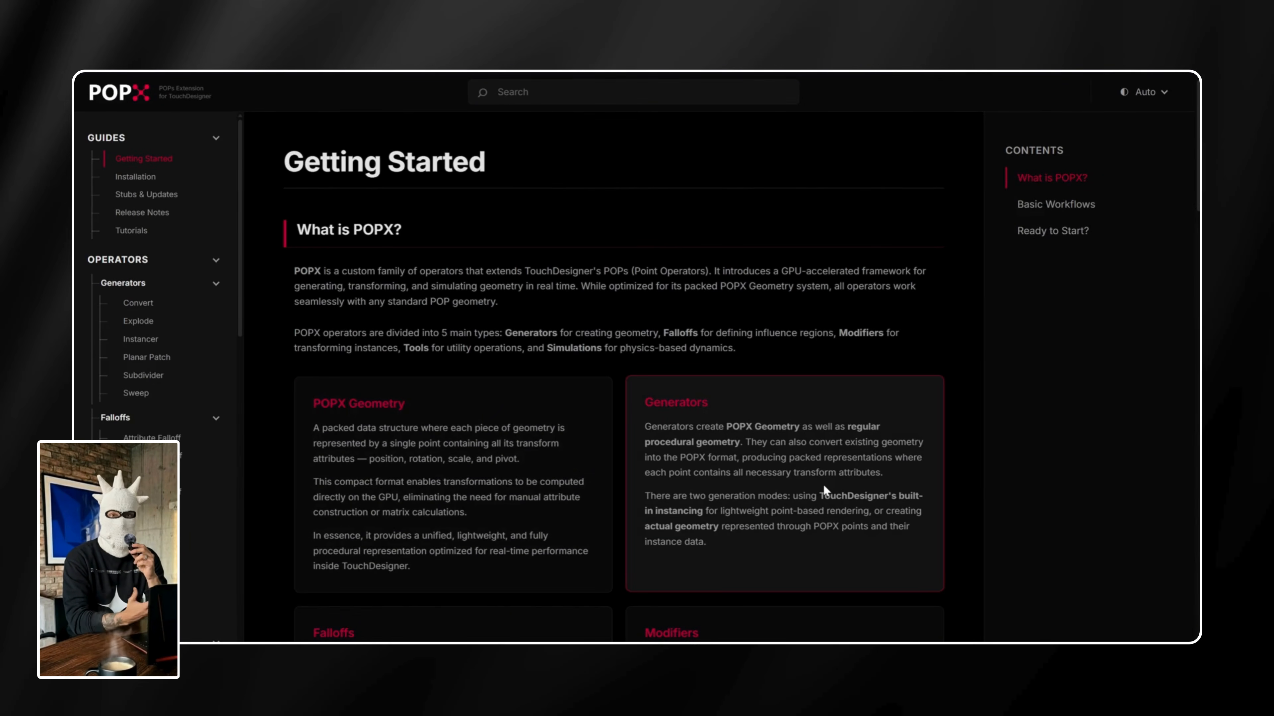
{"action": "scroll", "coordinate": [823, 484], "scroll_direction": "down", "scroll_amount": 5}
{"action": "scroll", "coordinate": [761, 463], "scroll_direction": "down", "scroll_amount": 3}
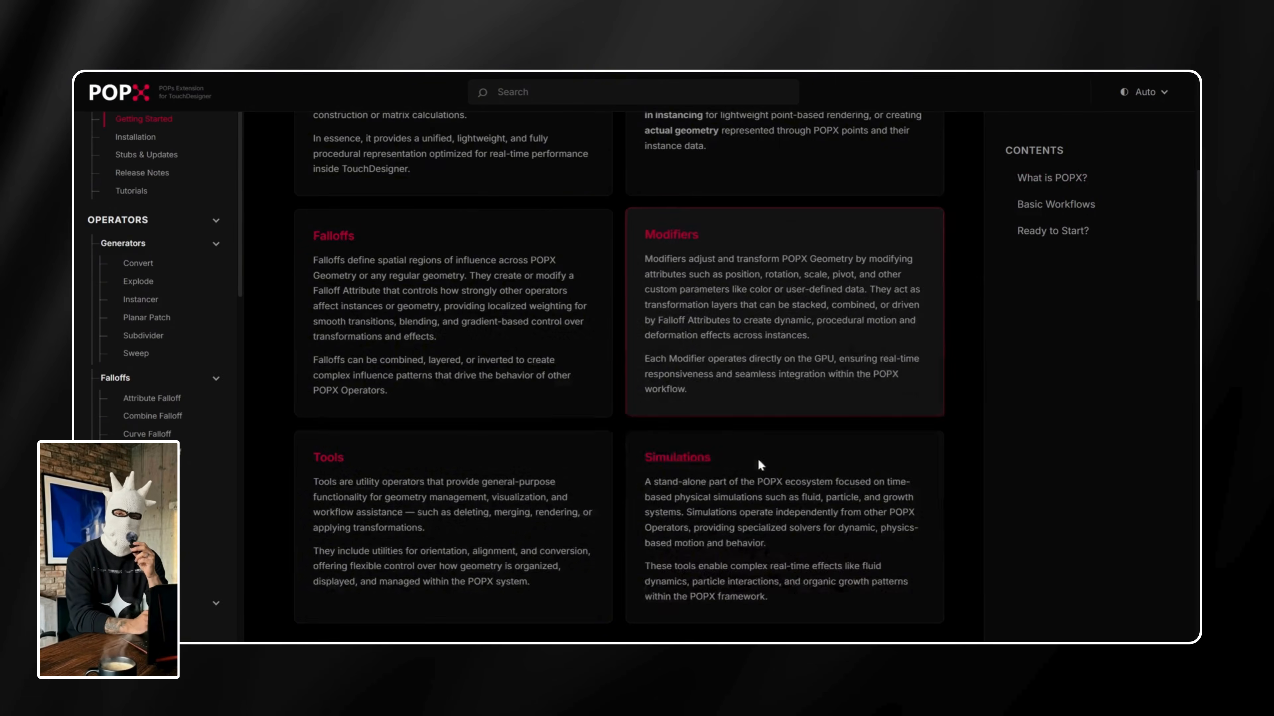
{"action": "scroll", "coordinate": [500, 472], "scroll_direction": "down", "scroll_amount": 5}
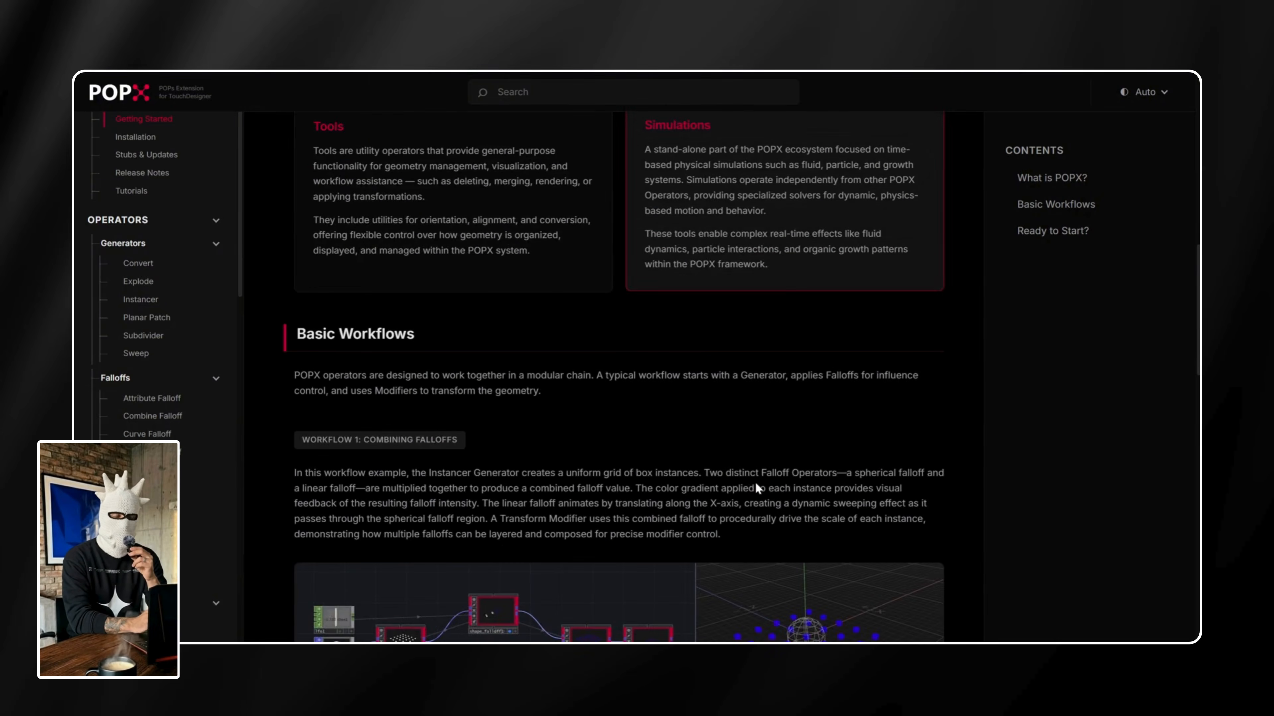
{"action": "scroll", "coordinate": [1046, 508], "scroll_direction": "down", "scroll_amount": 4}
{"action": "scroll", "coordinate": [1045, 509], "scroll_direction": "down", "scroll_amount": 1}
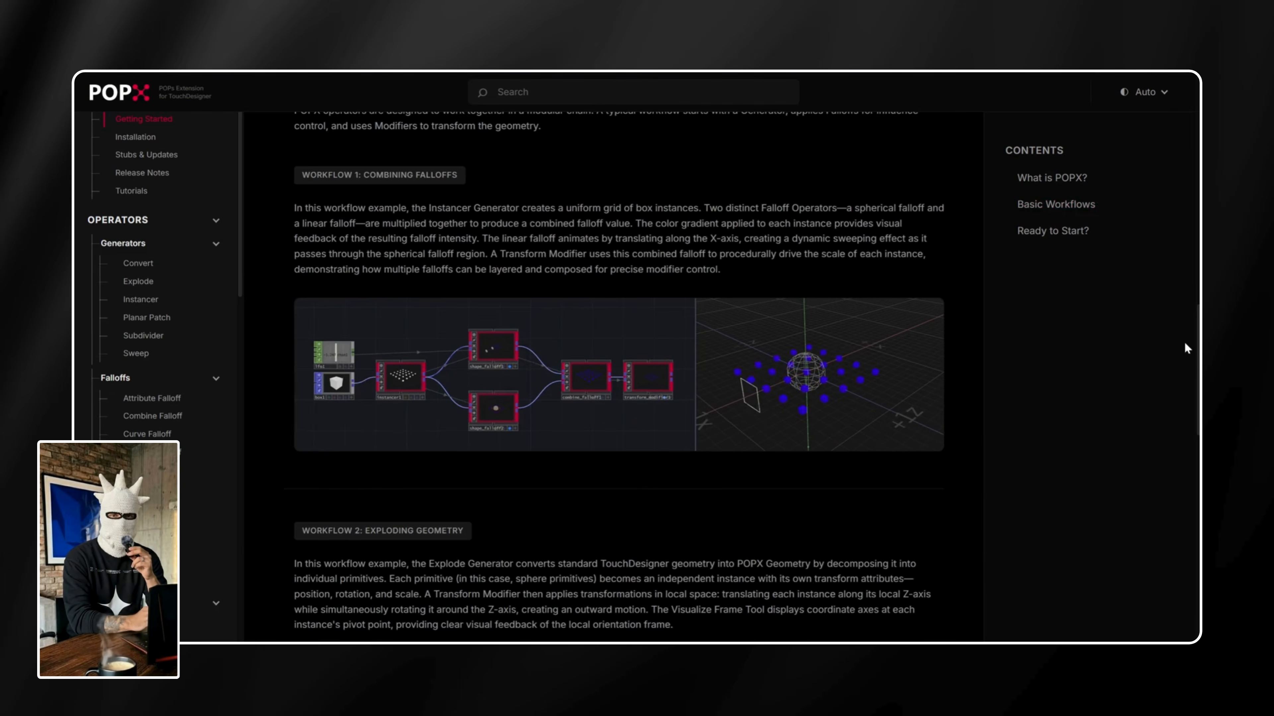
{"action": "scroll", "coordinate": [1188, 441], "scroll_direction": "down", "scroll_amount": 10}
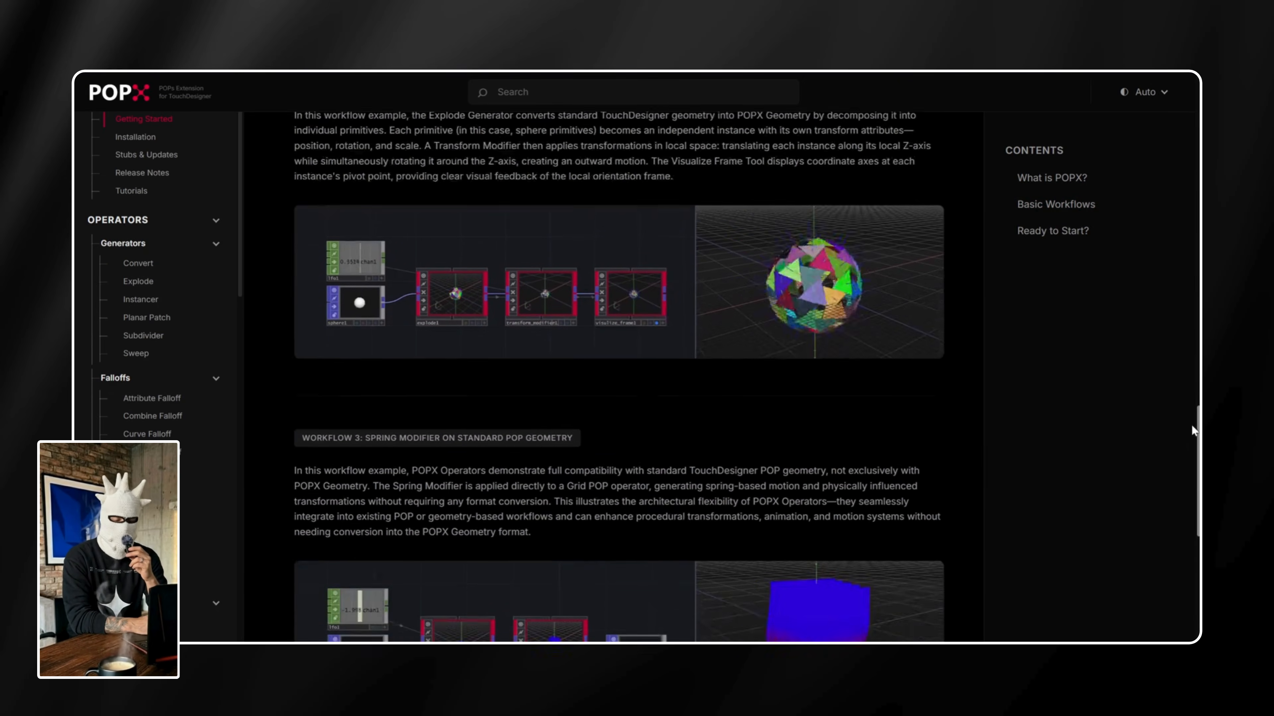
{"action": "scroll", "coordinate": [1189, 455], "scroll_direction": "down", "scroll_amount": 3}
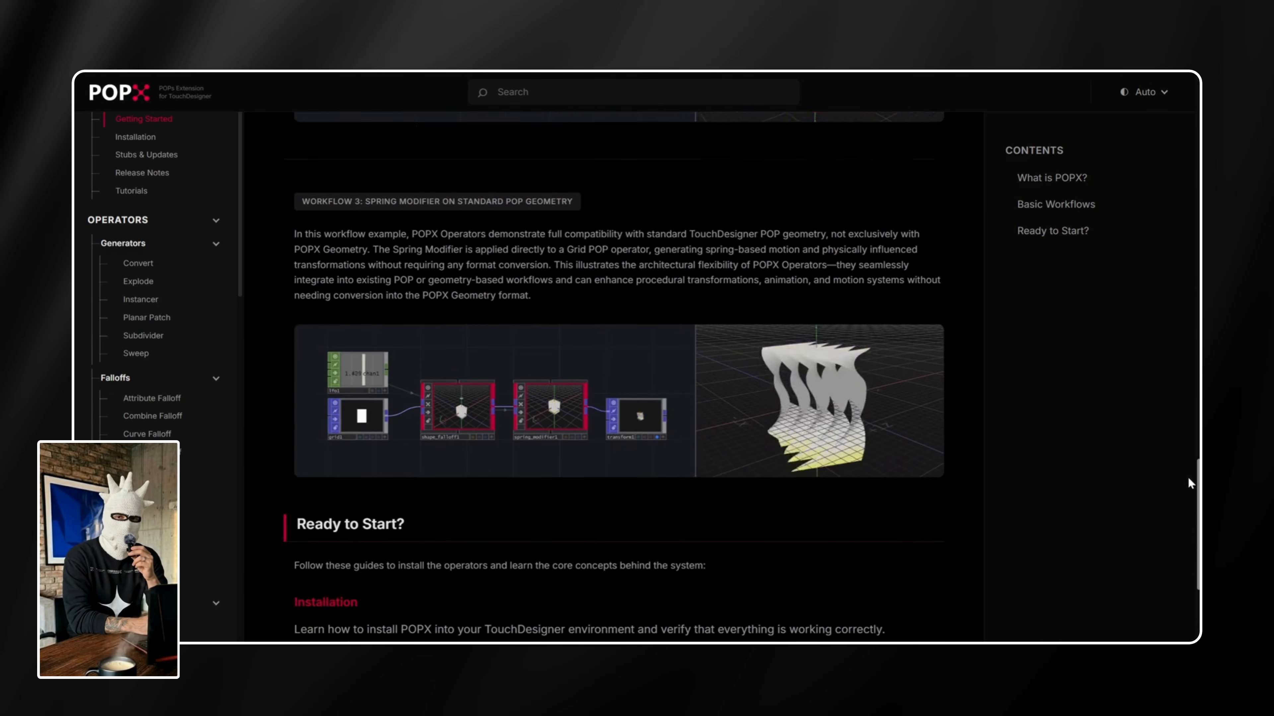
{"action": "scroll", "coordinate": [1187, 491], "scroll_direction": "down", "scroll_amount": 4}
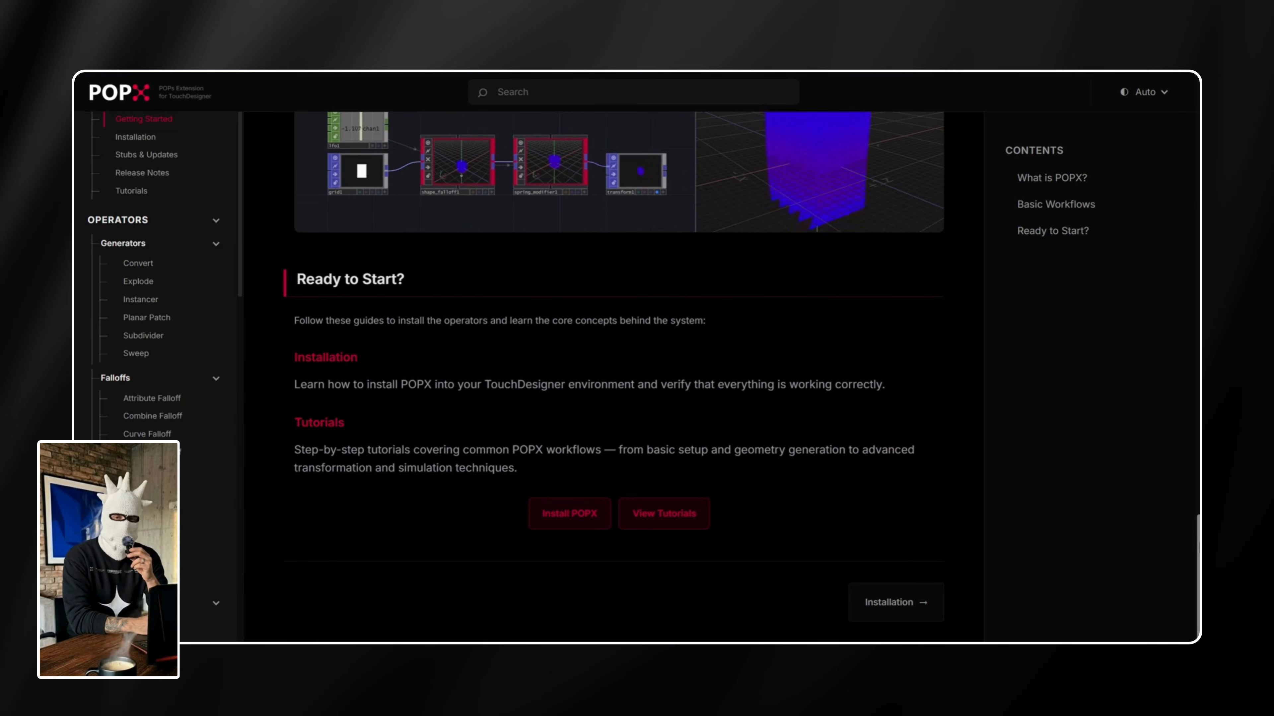
{"action": "scroll", "coordinate": [1187, 491], "scroll_direction": "up", "scroll_amount": 20}
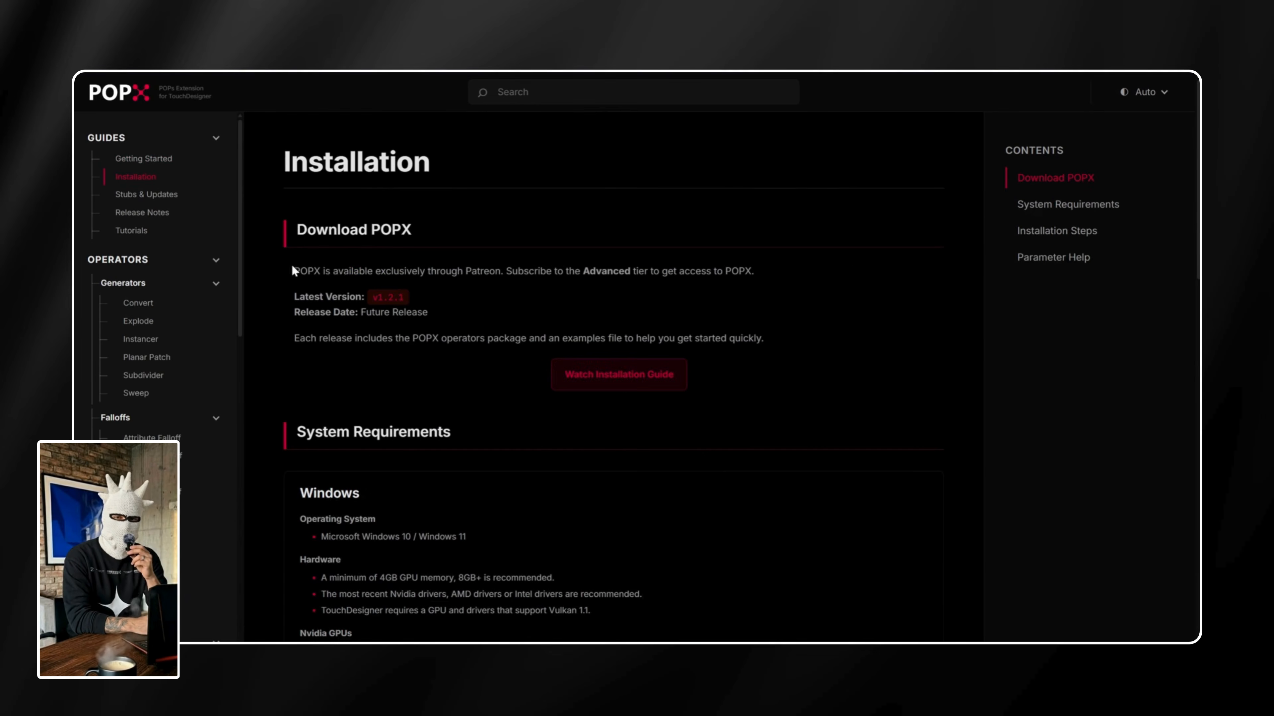
Read the download requirements on the POPX Installation page and view the Version 1.3.0 release post
{"action": "left_click_drag", "start_coordinate": [292, 270], "coordinate": [470, 274]}
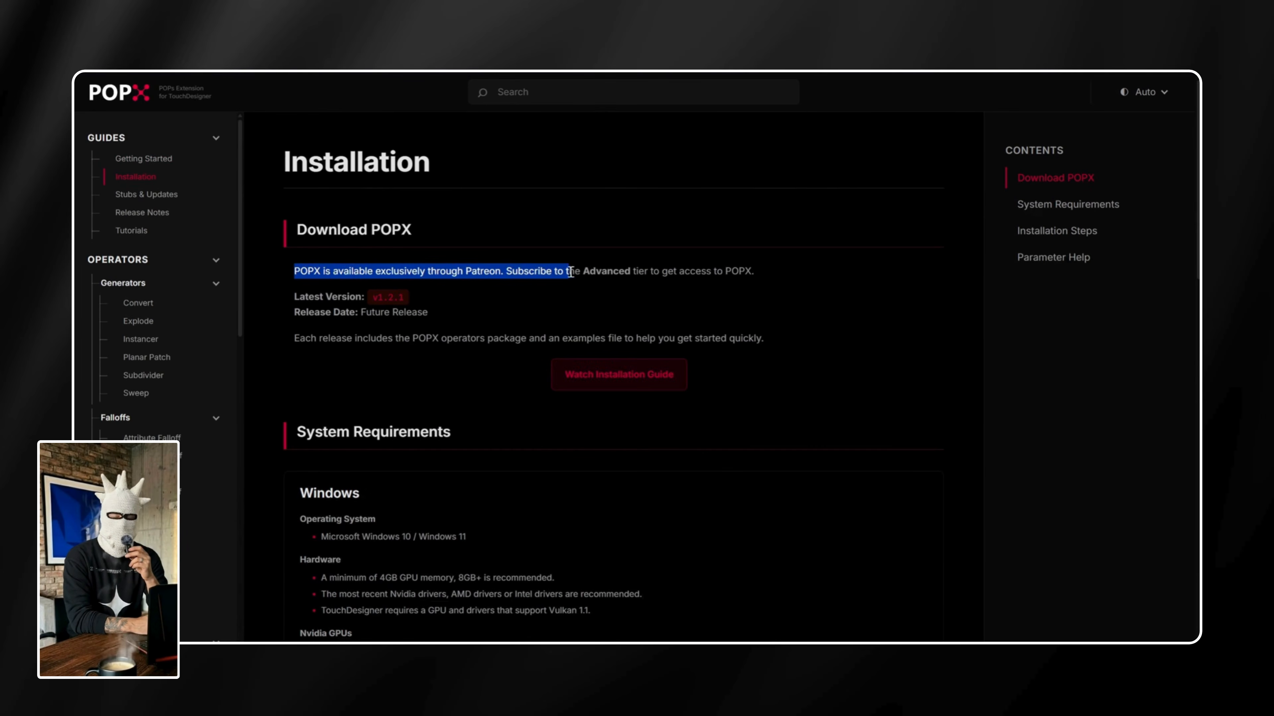
{"action": "left_click_drag", "start_coordinate": [562, 272], "coordinate": [701, 283]}
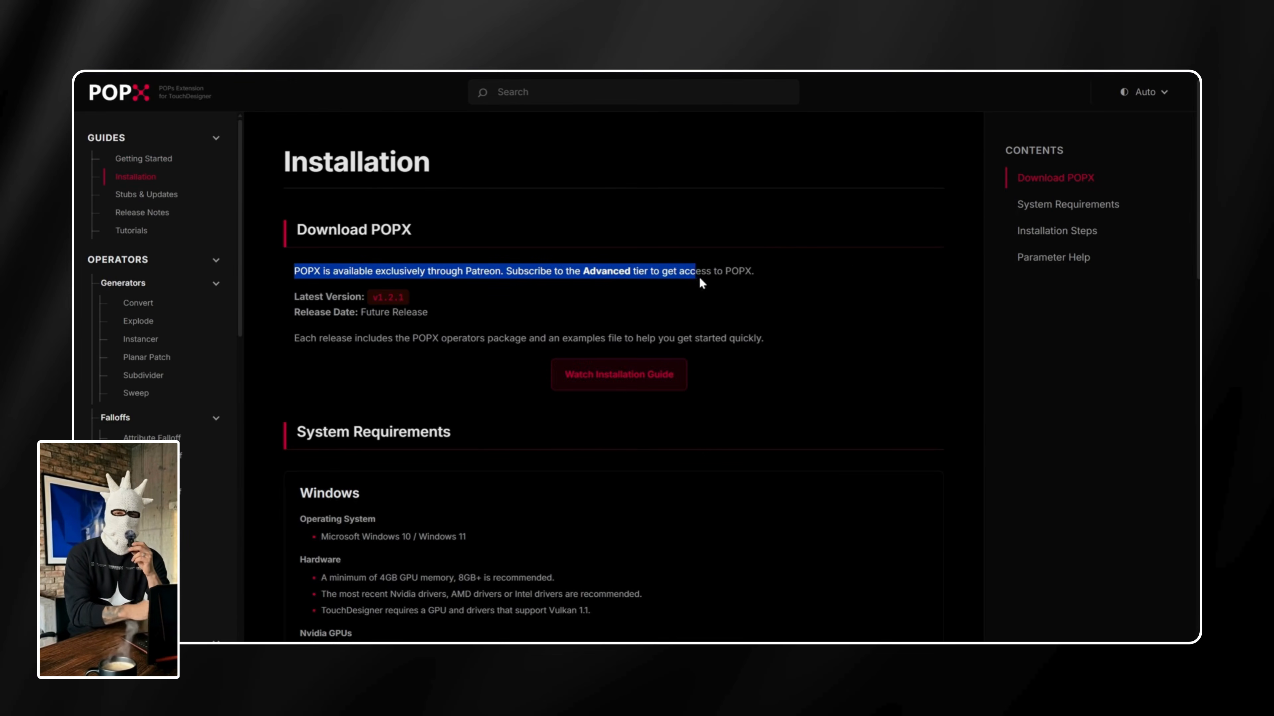
{"action": "left_click", "coordinate": [785, 315]}
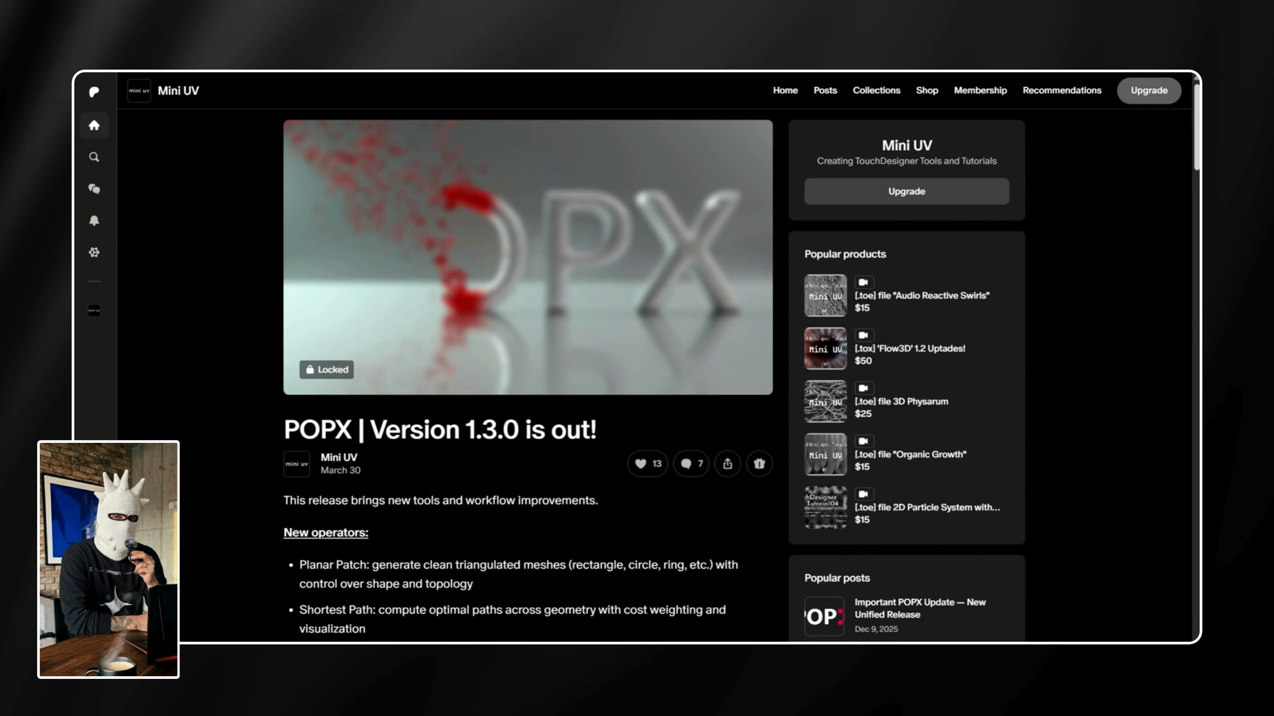
{"action": "left_click_drag", "start_coordinate": [1197, 113], "coordinate": [1156, 93]}
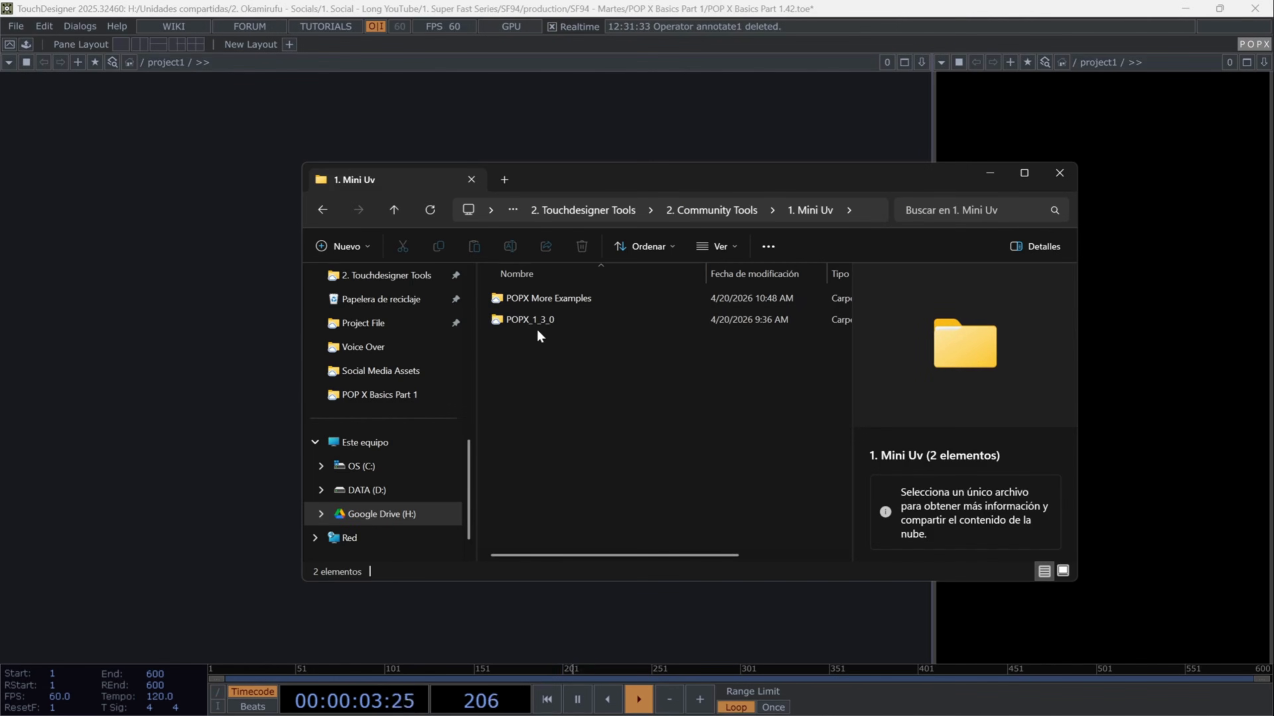
Bring the file from the release_1_3_0 folder inside POPX_1_3_0 into the TouchDesigner network and open the operator list
{"action": "left_click", "coordinate": [537, 326]}
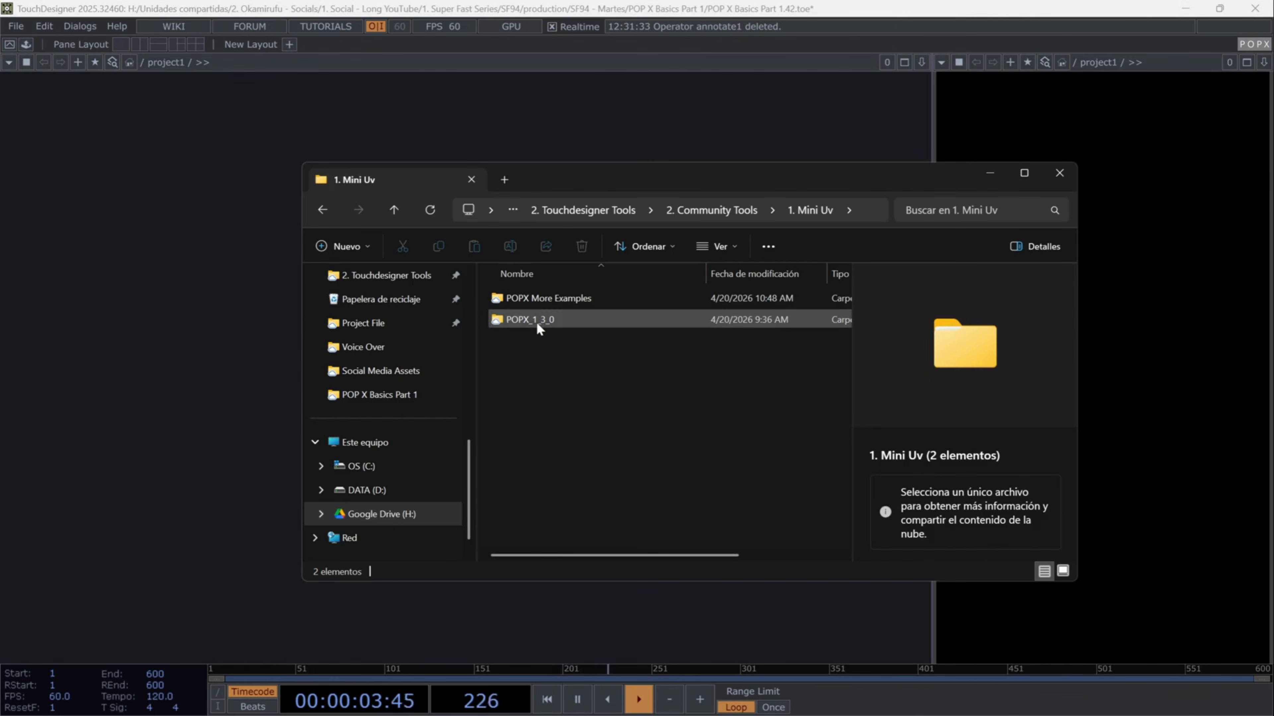
{"action": "double_click", "coordinate": [536, 325]}
{"action": "left_click", "coordinate": [547, 300]}
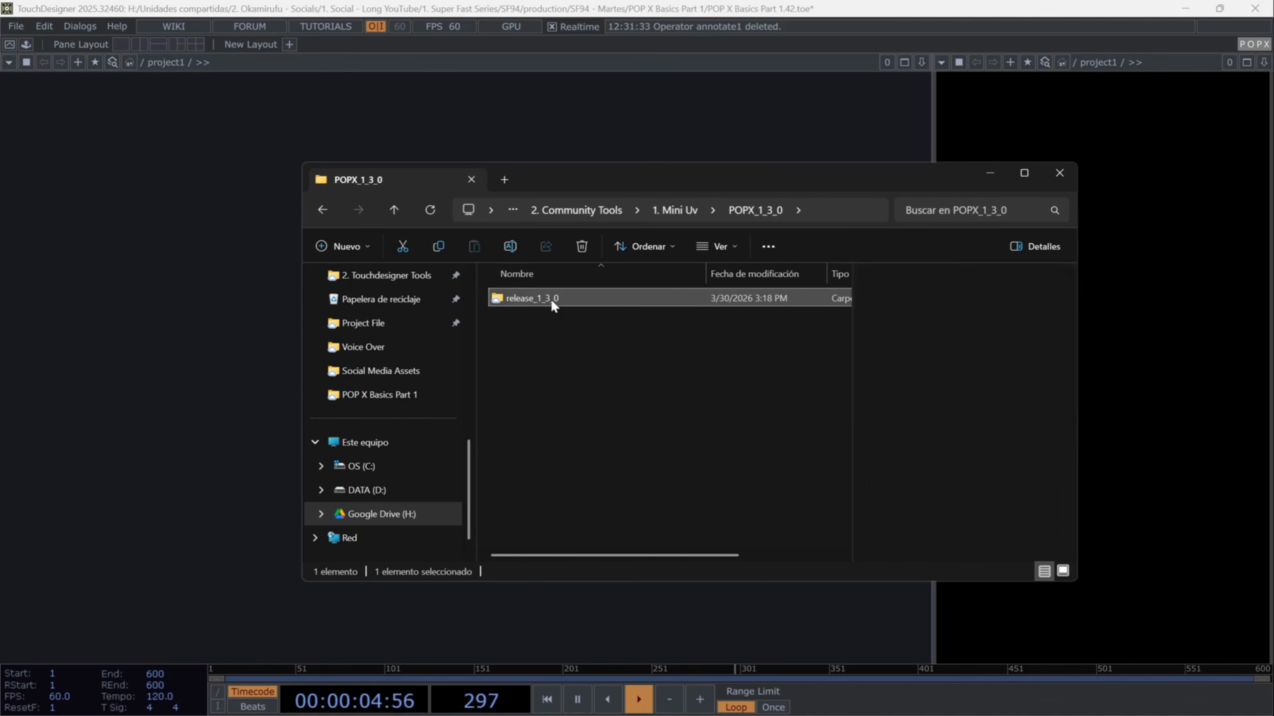
{"action": "double_click", "coordinate": [550, 302]}
{"action": "left_click_drag", "start_coordinate": [553, 363], "coordinate": [186, 399]}
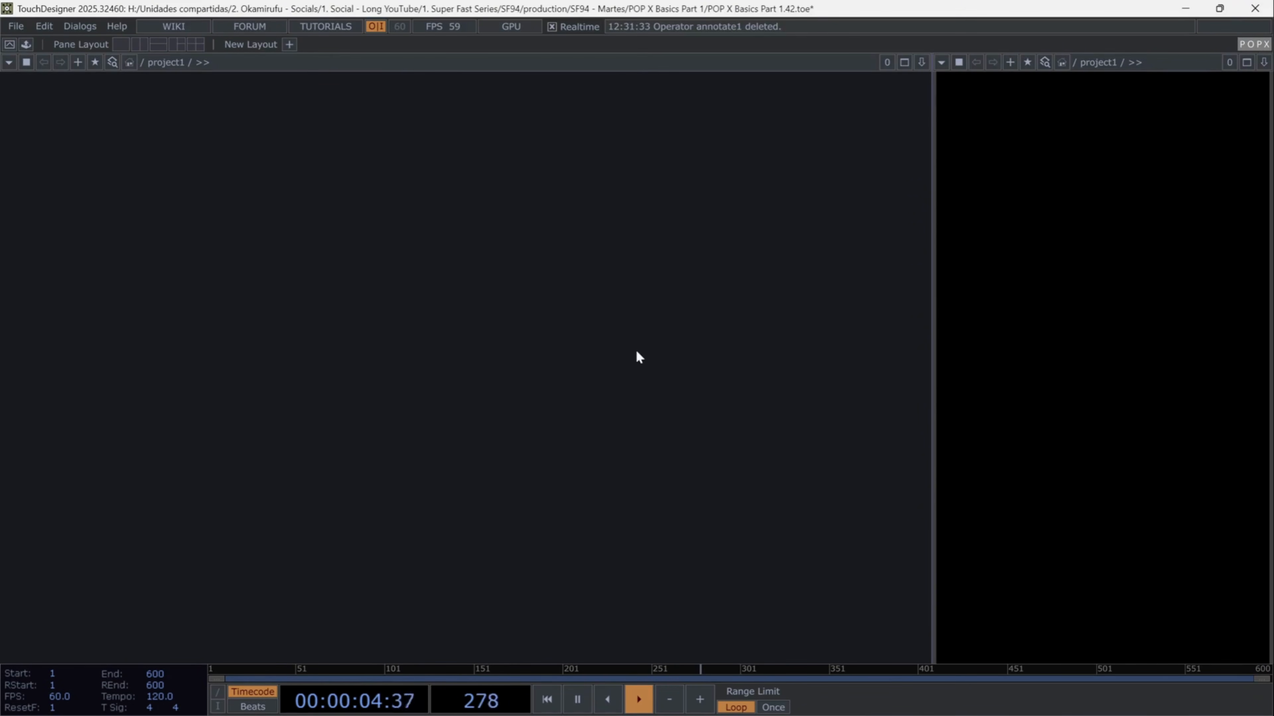
{"action": "key", "text": "Tab"}
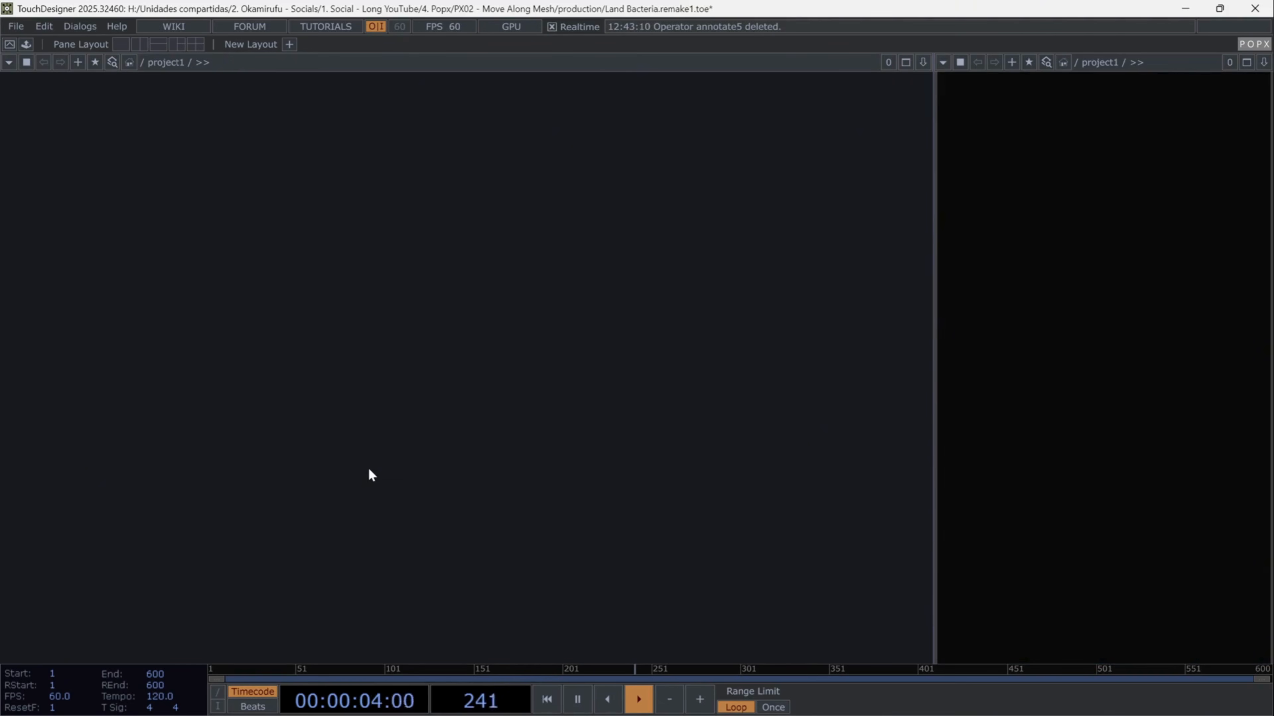
Add a Line POP to the empty network
{"action": "key", "text": "Tab"}
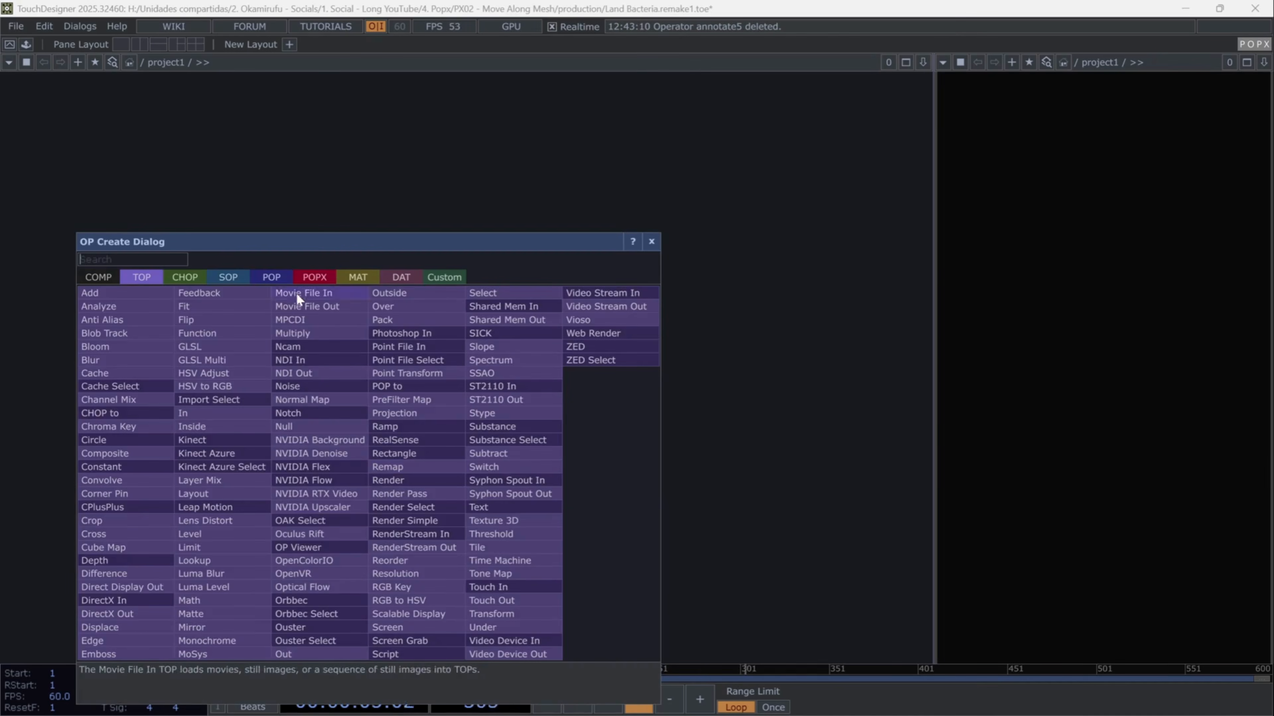
{"action": "left_click", "coordinate": [276, 278]}
{"action": "type", "text": "lin"}
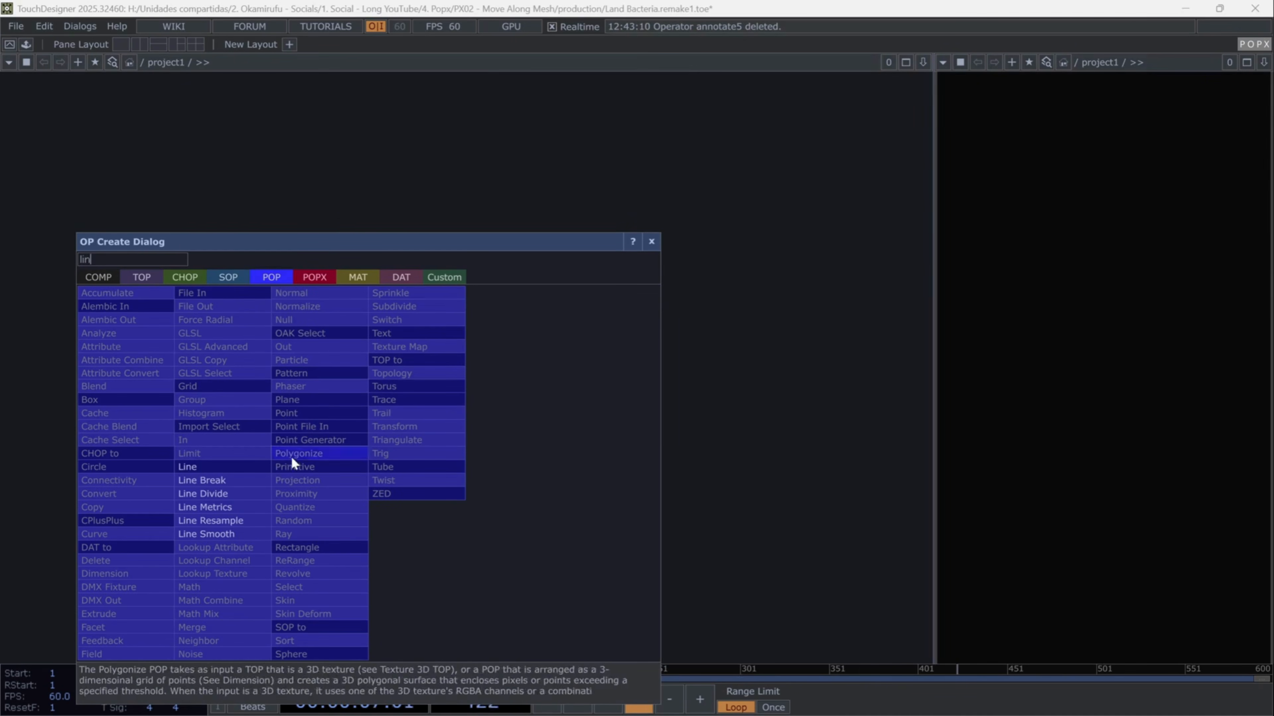
{"action": "left_click", "coordinate": [247, 466]}
{"action": "left_click", "coordinate": [355, 431]}
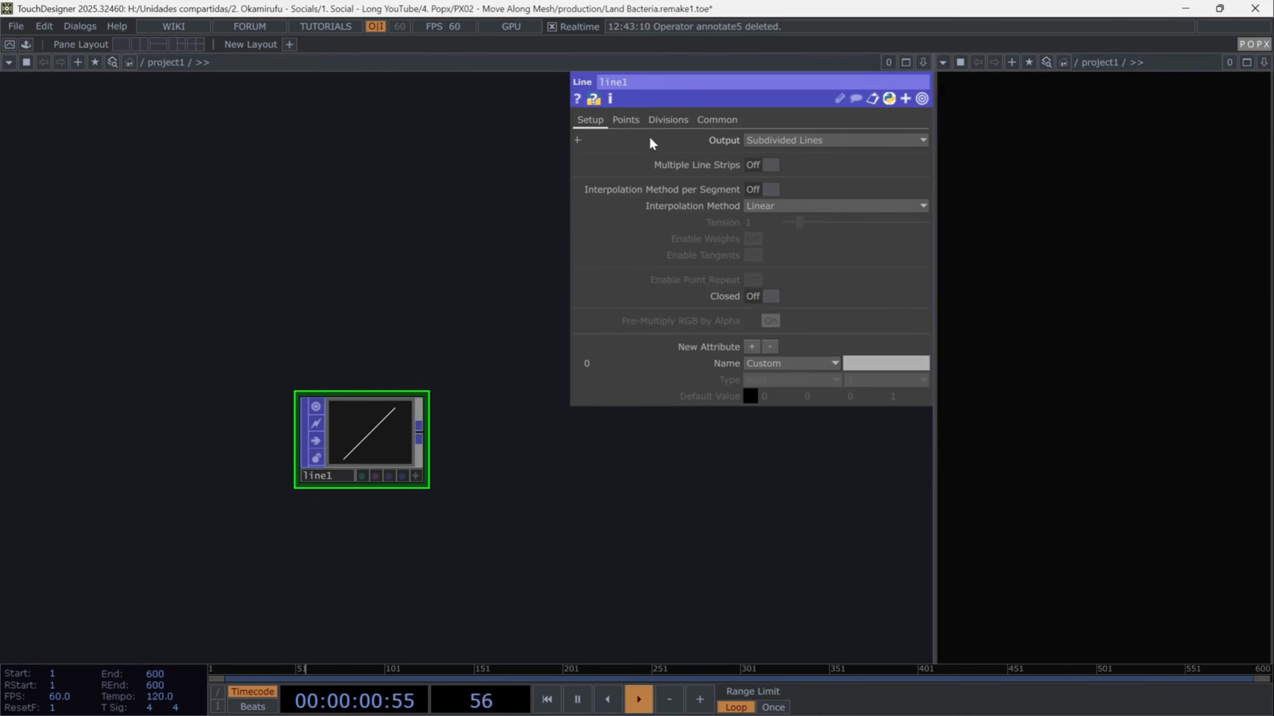
Set the position of the line's second point to 0.05, 0, 0
{"action": "left_click", "coordinate": [669, 120]}
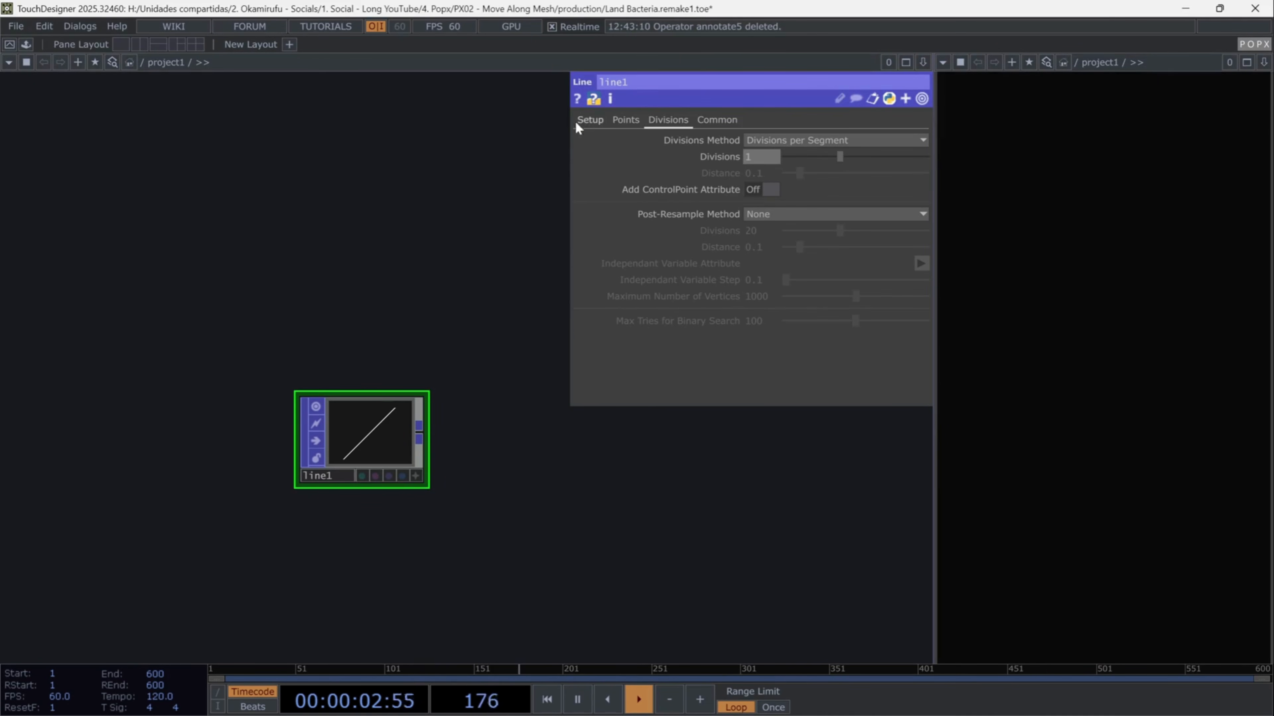
{"action": "left_click", "coordinate": [616, 120]}
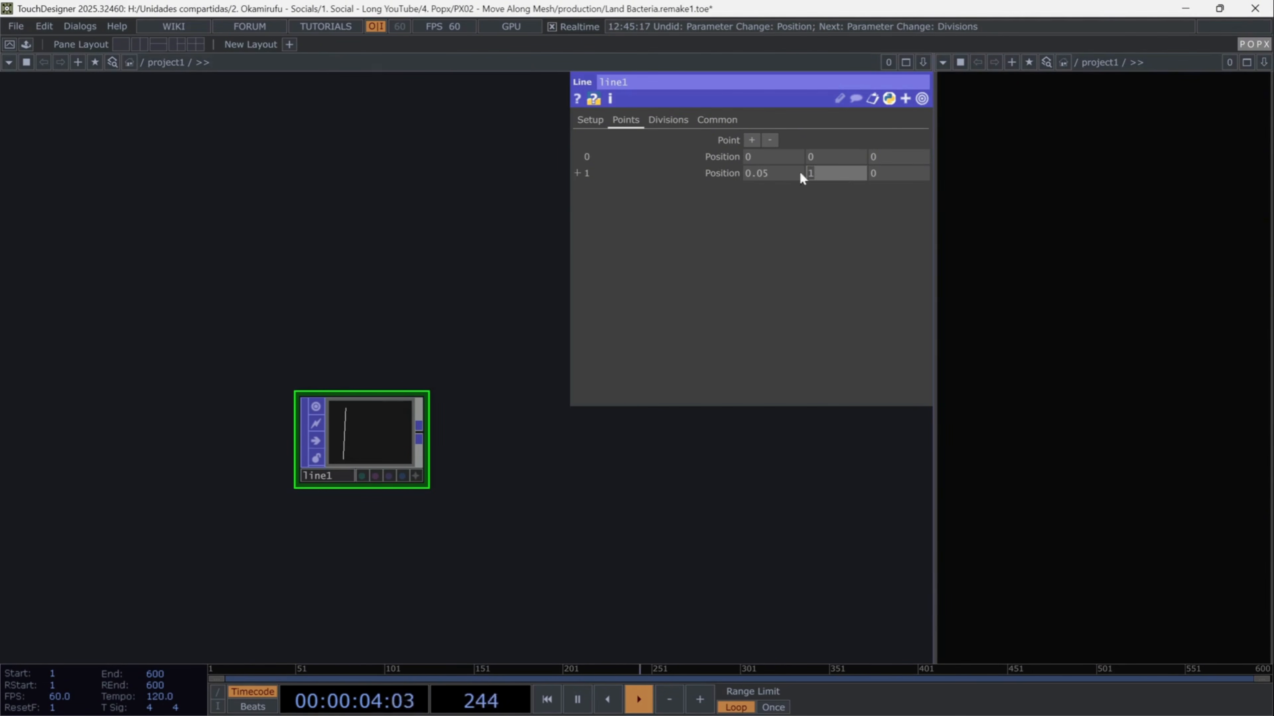
{"action": "left_click", "coordinate": [815, 173]}
{"action": "type", "text": "0"}
{"action": "key", "text": "Tab"}
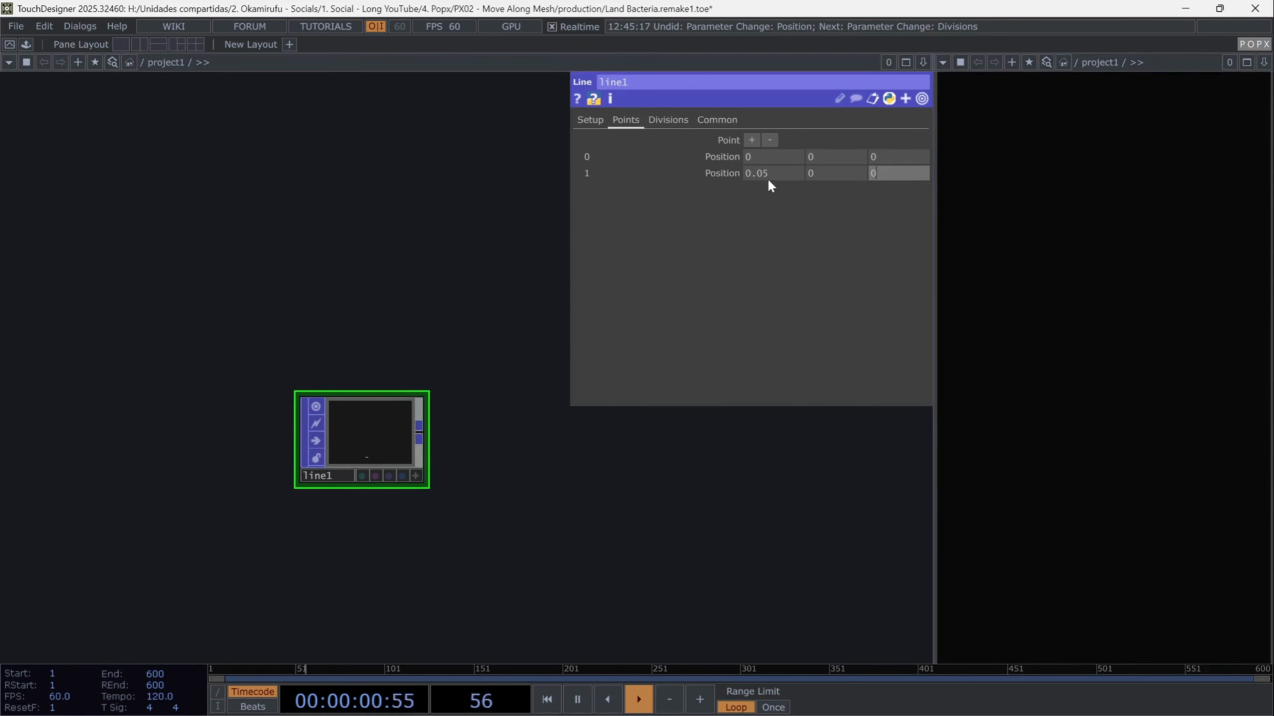
Append a Copy POP to the output of line1 and arrange the line node above it
{"action": "left_click", "coordinate": [418, 435]}
{"action": "left_click", "coordinate": [439, 431]}
{"action": "type", "text": "copy"}
{"action": "key", "text": "Return"}
{"action": "left_click_drag", "start_coordinate": [328, 424], "coordinate": [263, 292]}
Add a geodesic Sphere POP below line1 with frequency 3 and uniform scale 0.1
{"action": "key", "text": "Tab"}
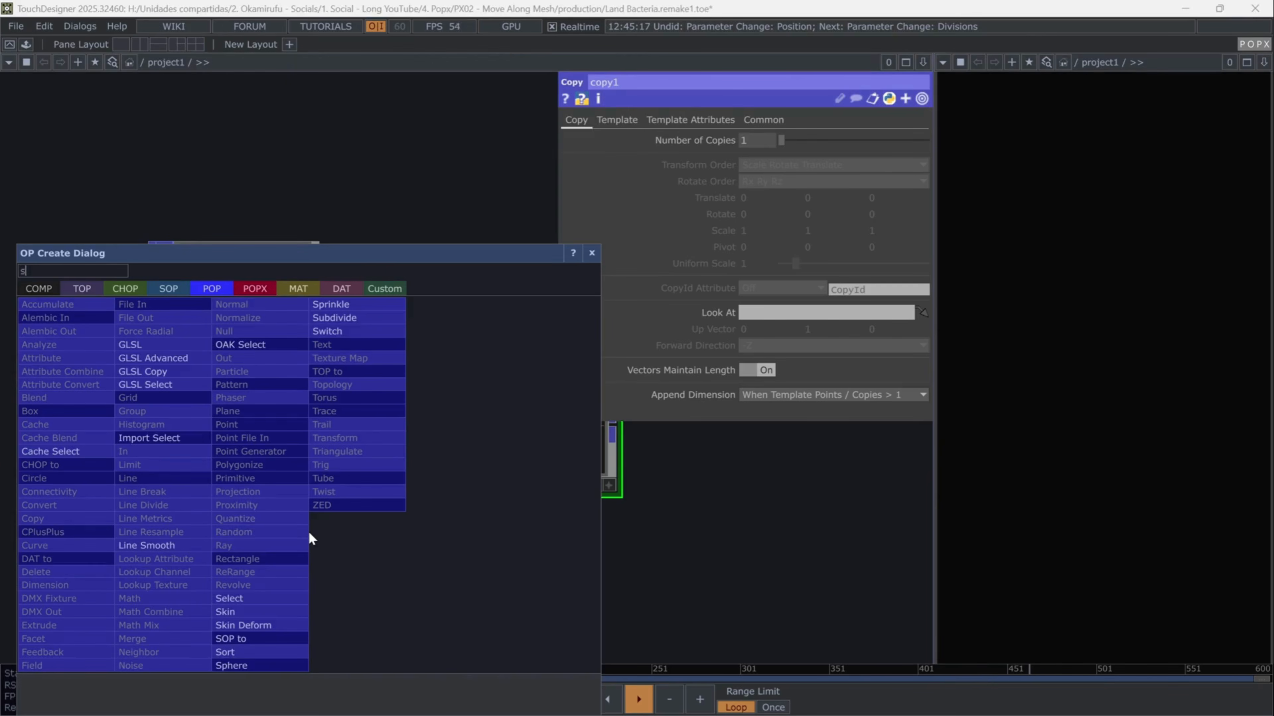
{"action": "left_click", "coordinate": [240, 662]}
{"action": "left_click", "coordinate": [241, 549]}
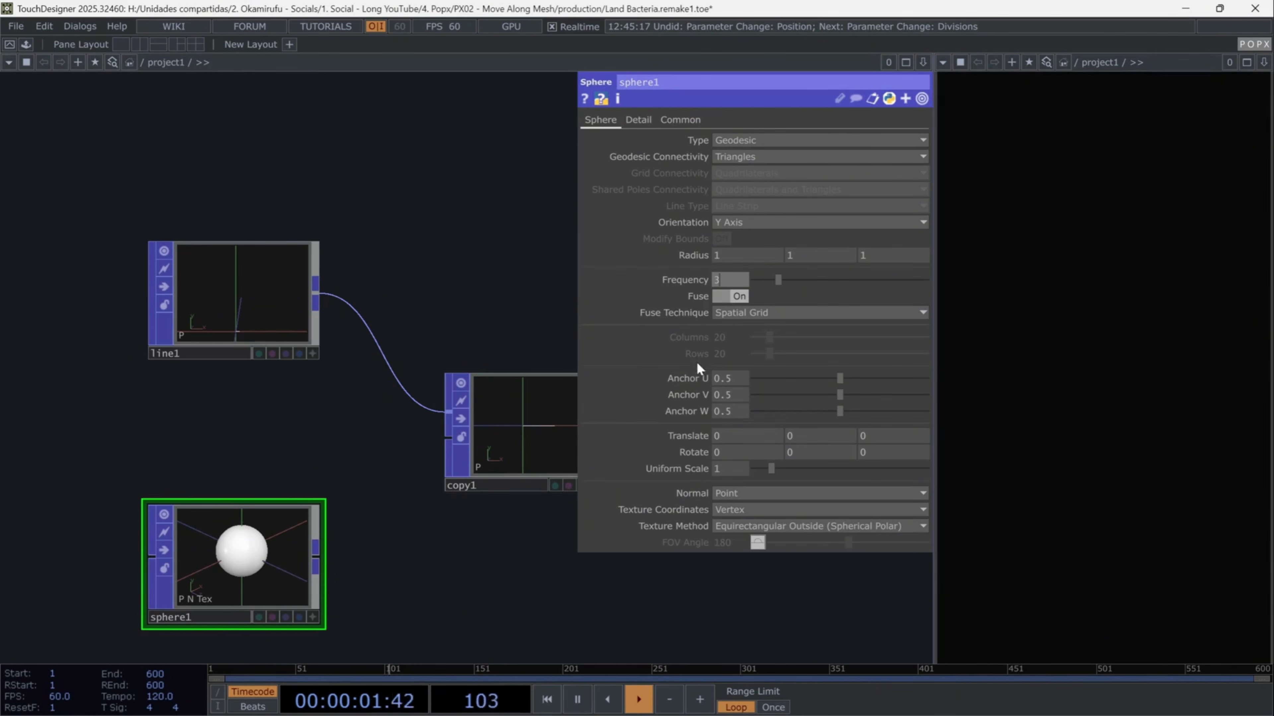
{"action": "type", "text": "0.1"}
{"action": "key", "text": "Return"}
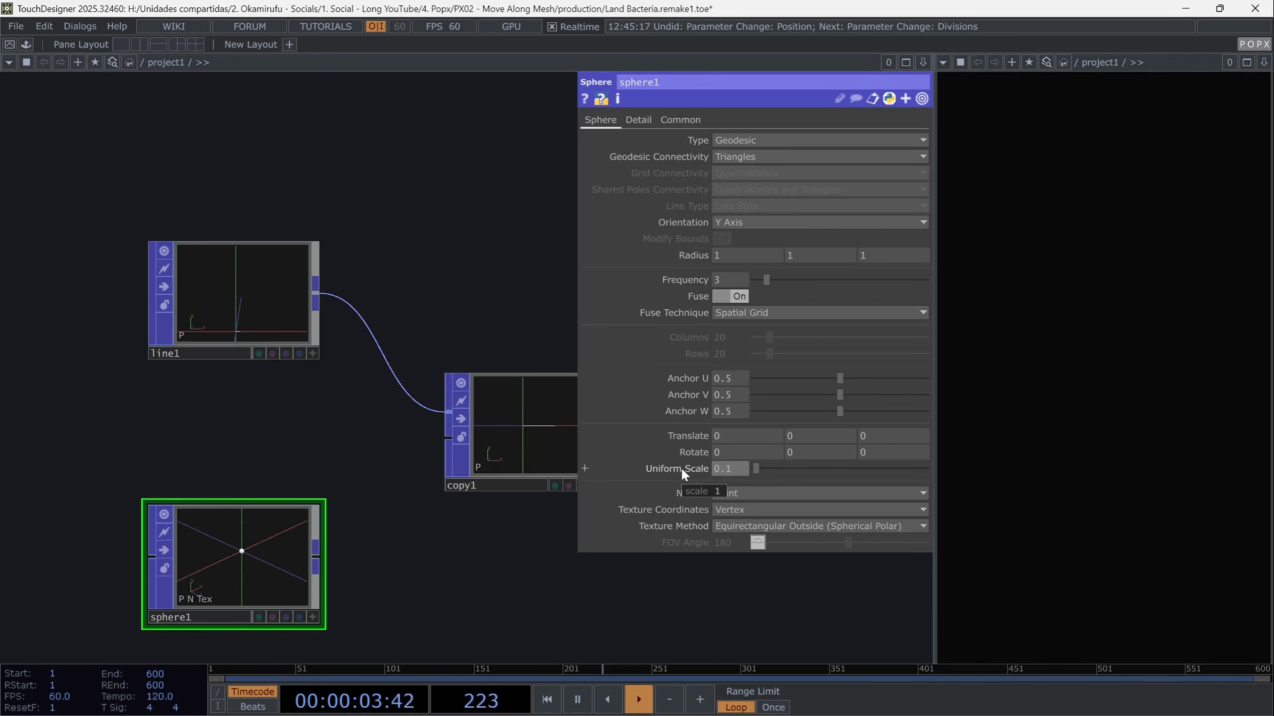
Connect sphere1 to the second input of copy1 as the copy template and select copy1
{"action": "left_click", "coordinate": [317, 559]}
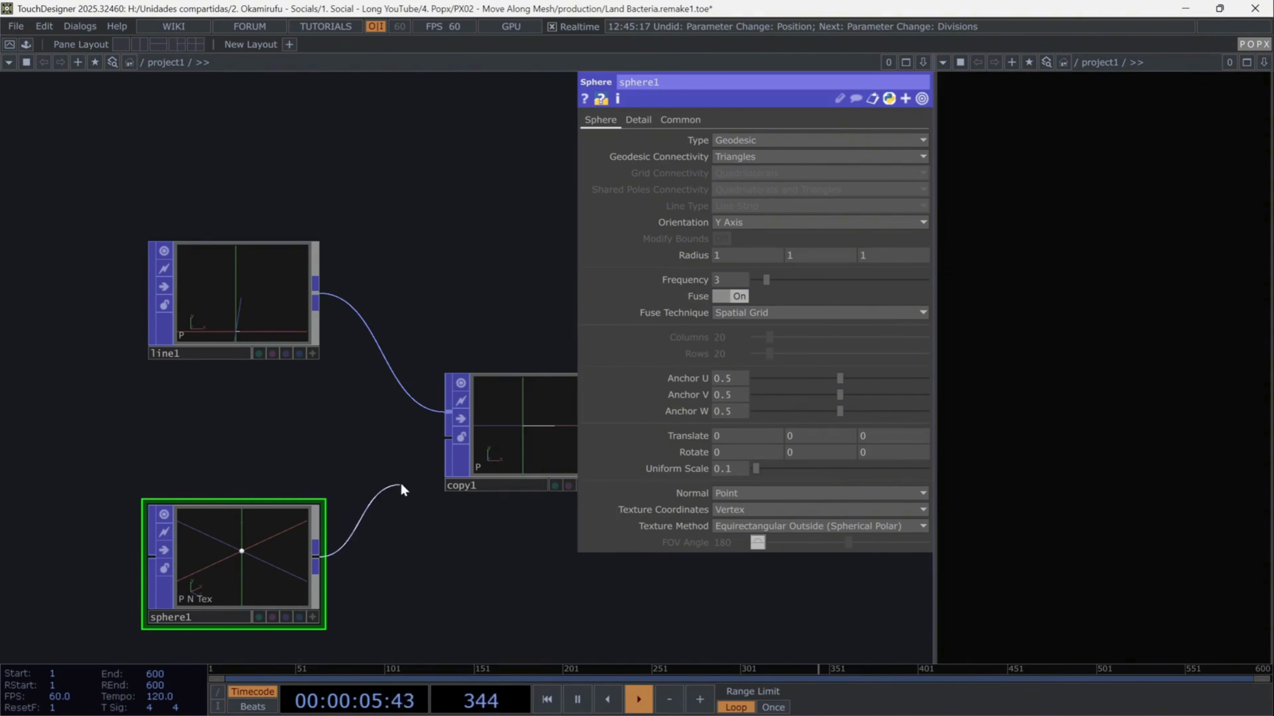
{"action": "left_click", "coordinate": [447, 439]}
{"action": "left_click_drag", "start_coordinate": [458, 569], "coordinate": [399, 495]}
{"action": "left_click", "coordinate": [459, 378]}
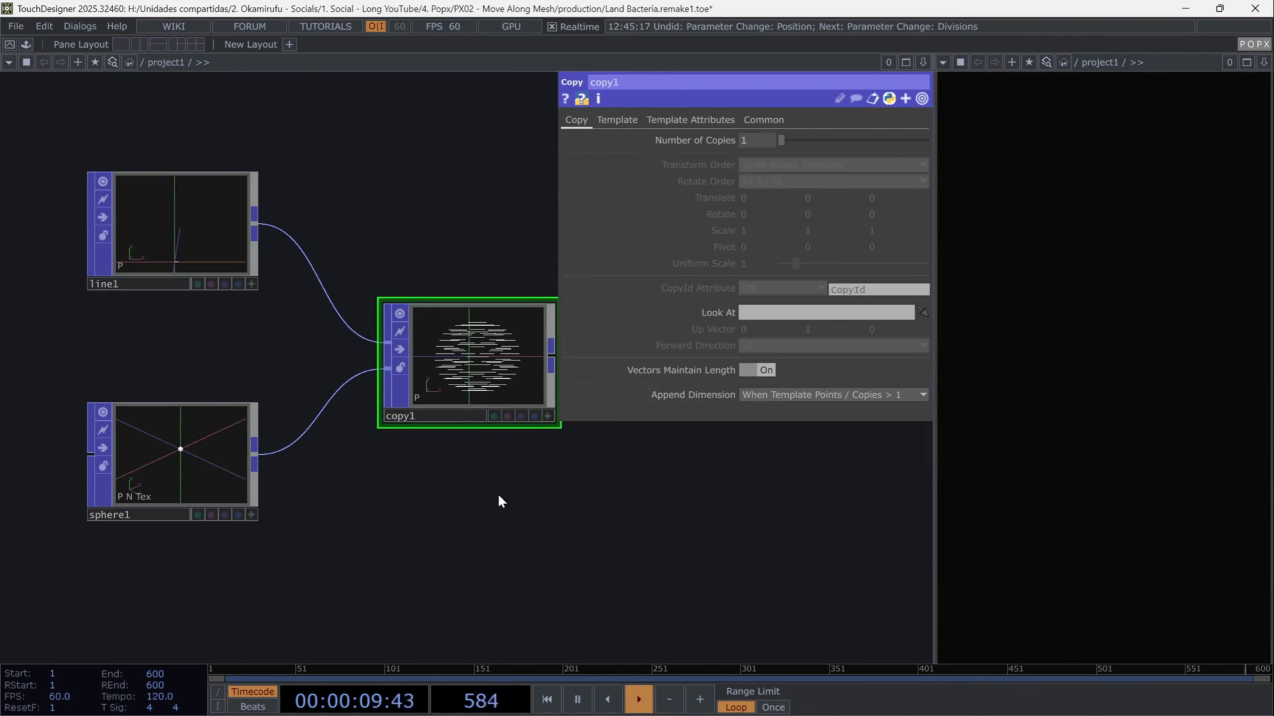
Turn on template rotation to vector for copy1 with +X as the forward direction and N as the vector attribute
{"action": "left_click_drag", "start_coordinate": [469, 519], "coordinate": [403, 513]}
{"action": "left_click", "coordinate": [632, 122]}
{"action": "left_click", "coordinate": [768, 281]}
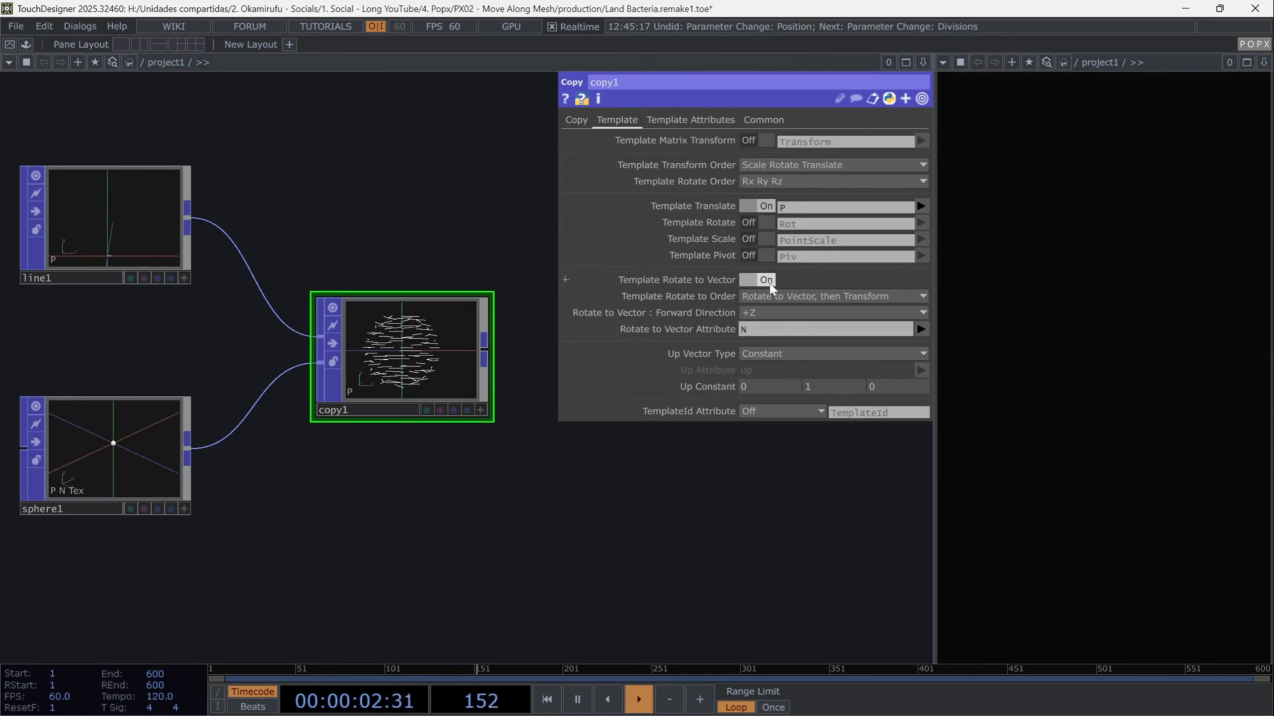
{"action": "left_click", "coordinate": [762, 314]}
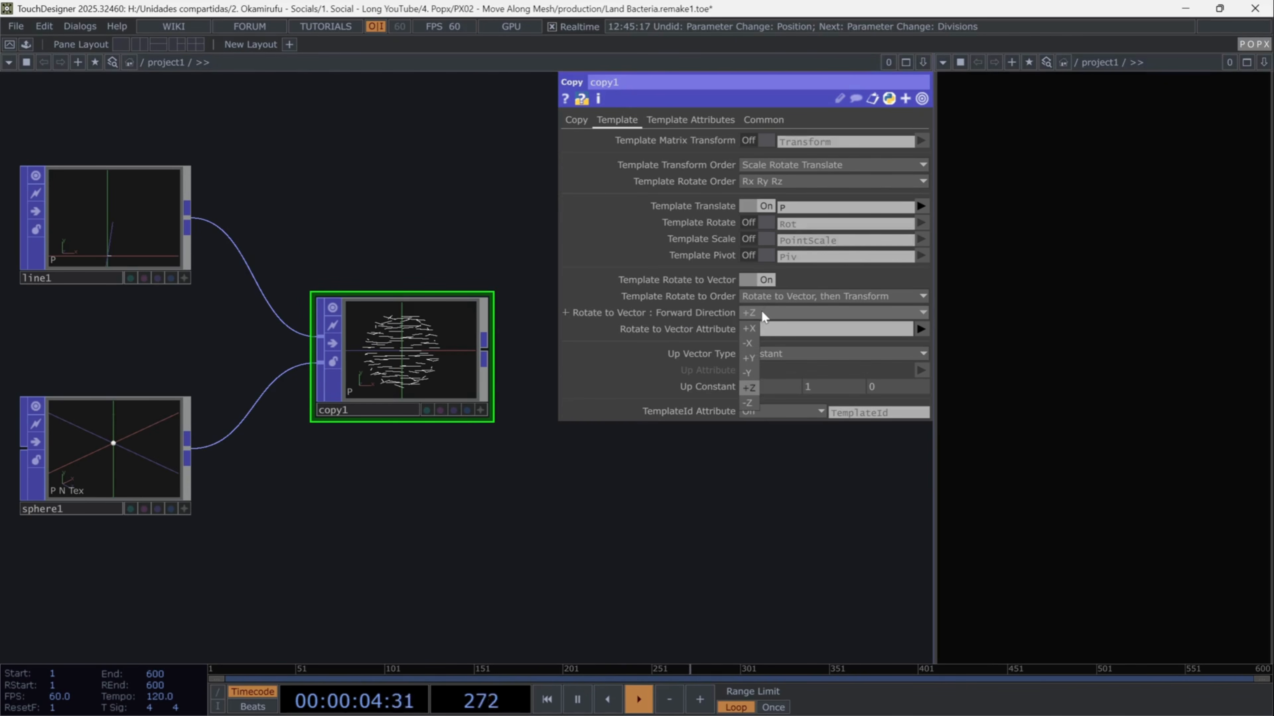
{"action": "left_click", "coordinate": [753, 327]}
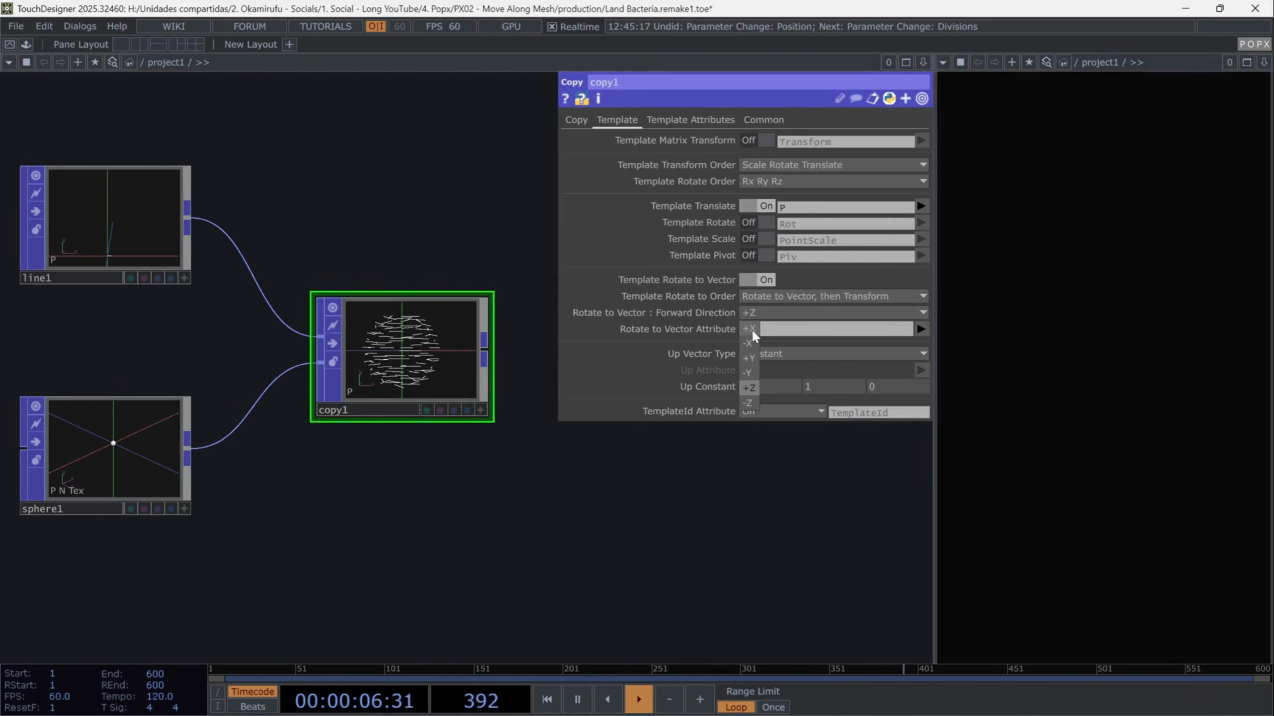
{"action": "left_click", "coordinate": [751, 328]}
{"action": "type", "text": "N"}
{"action": "key", "text": "Return"}
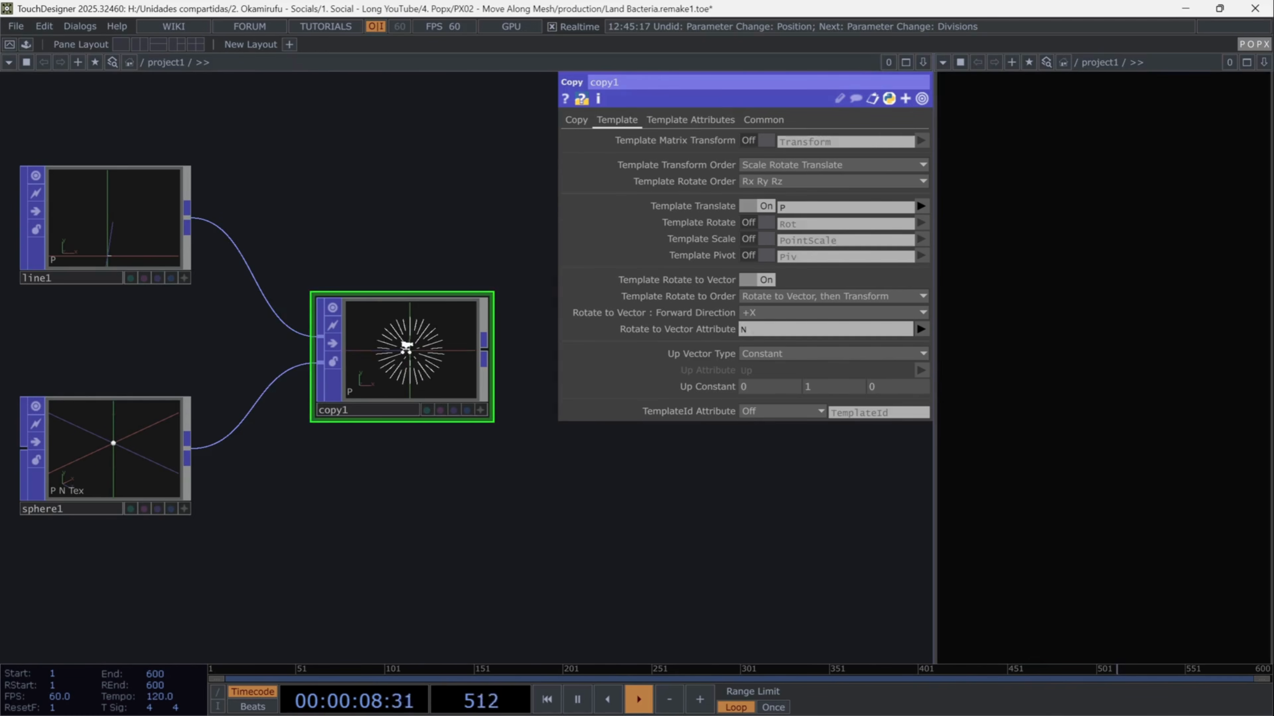
Examine the orientation of the copied lines in copy1's 3D viewer
{"action": "scroll", "coordinate": [406, 353], "scroll_direction": "up", "scroll_amount": 5}
{"action": "left_click", "coordinate": [511, 369]}
{"action": "left_click_drag", "start_coordinate": [512, 370], "coordinate": [433, 333]}
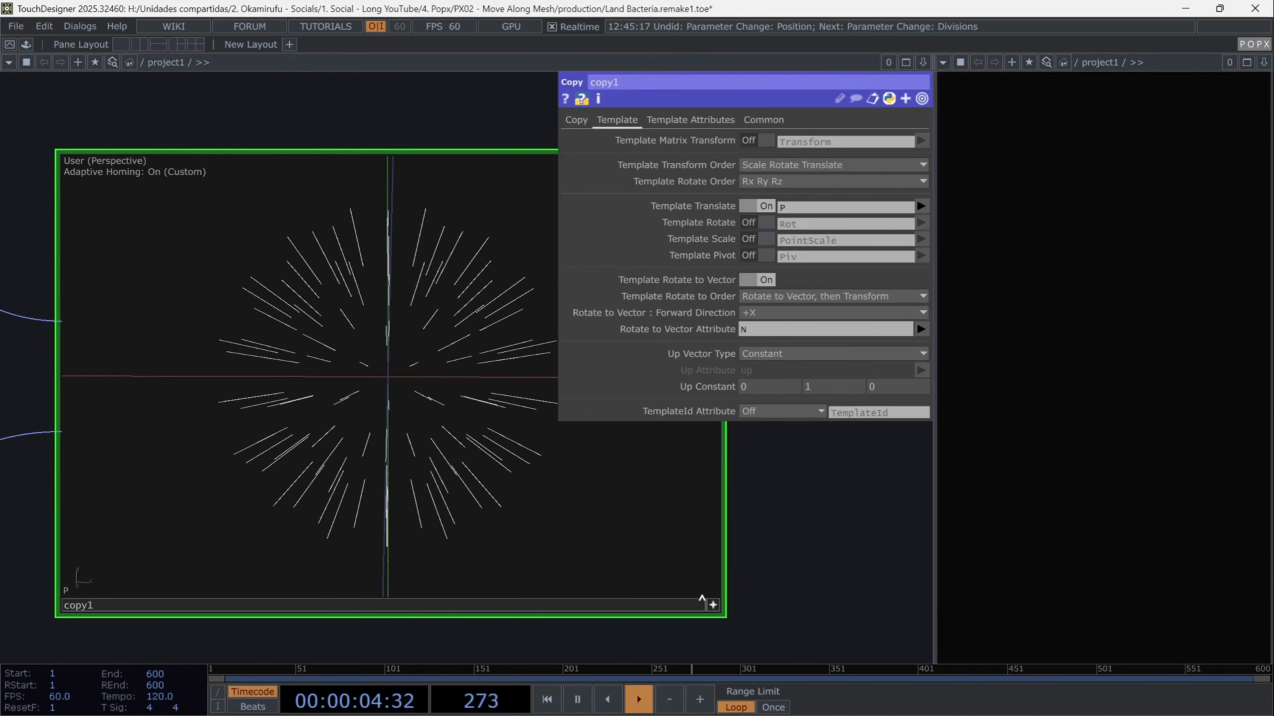
{"action": "left_click", "coordinate": [713, 605]}
{"action": "scroll", "coordinate": [770, 537], "scroll_direction": "down", "scroll_amount": 5}
{"action": "left_click_drag", "start_coordinate": [845, 548], "coordinate": [540, 451]}
{"action": "key", "text": "h"}
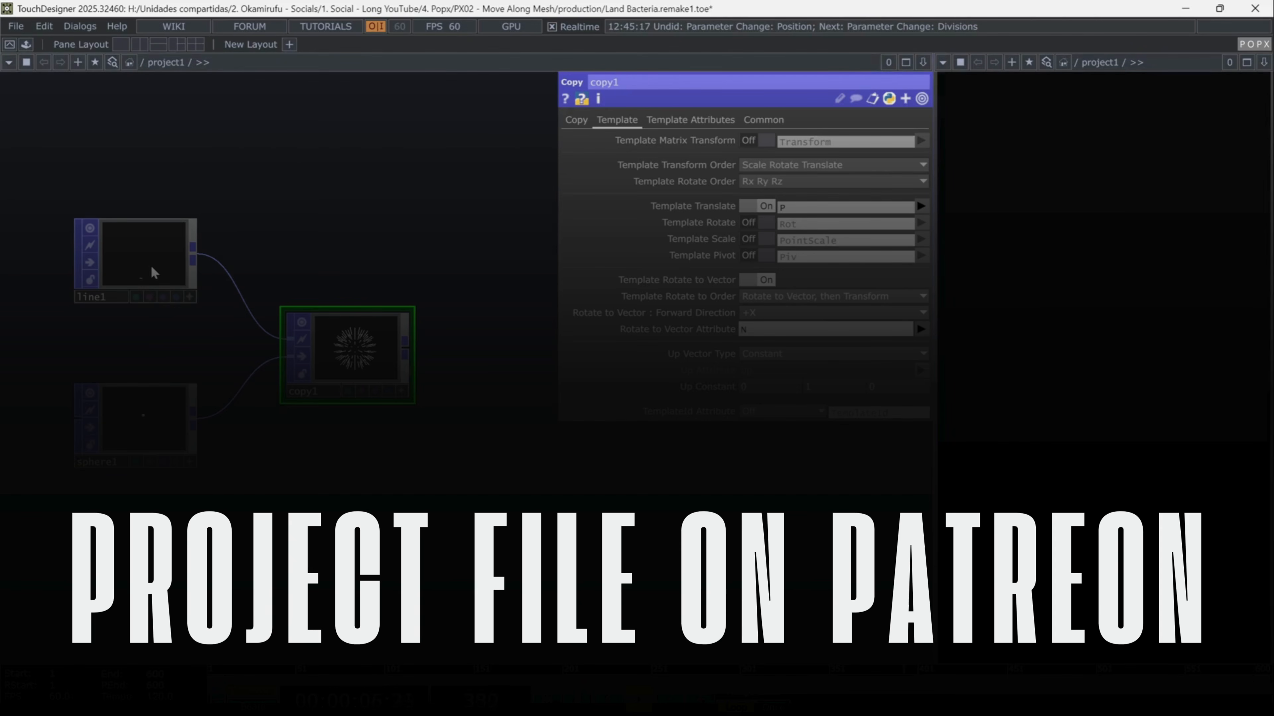
Move line1 closer to sphere1 and add a Box POP above copy1 with uniform scale 0.01
{"action": "left_click_drag", "start_coordinate": [153, 272], "coordinate": [153, 320]}
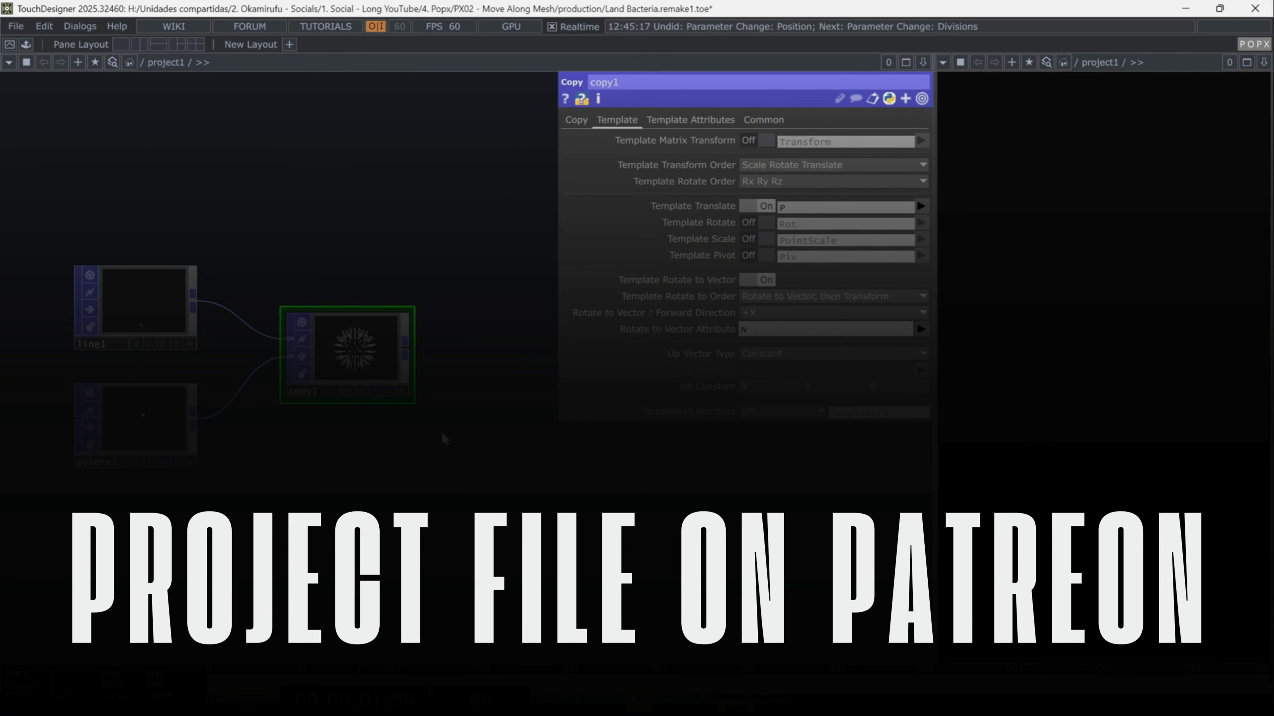
{"action": "key", "text": "Tab"}
{"action": "type", "text": "bo"}
{"action": "key", "text": "Return"}
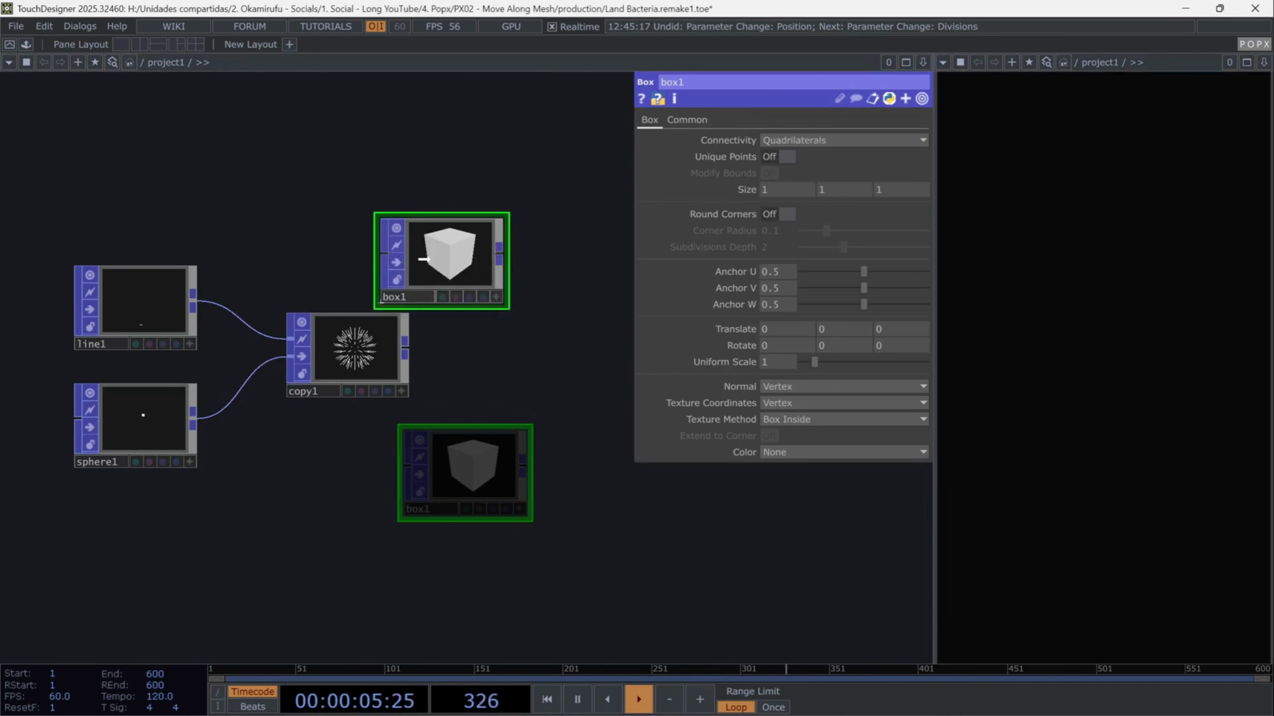
{"action": "left_click", "coordinate": [336, 221]}
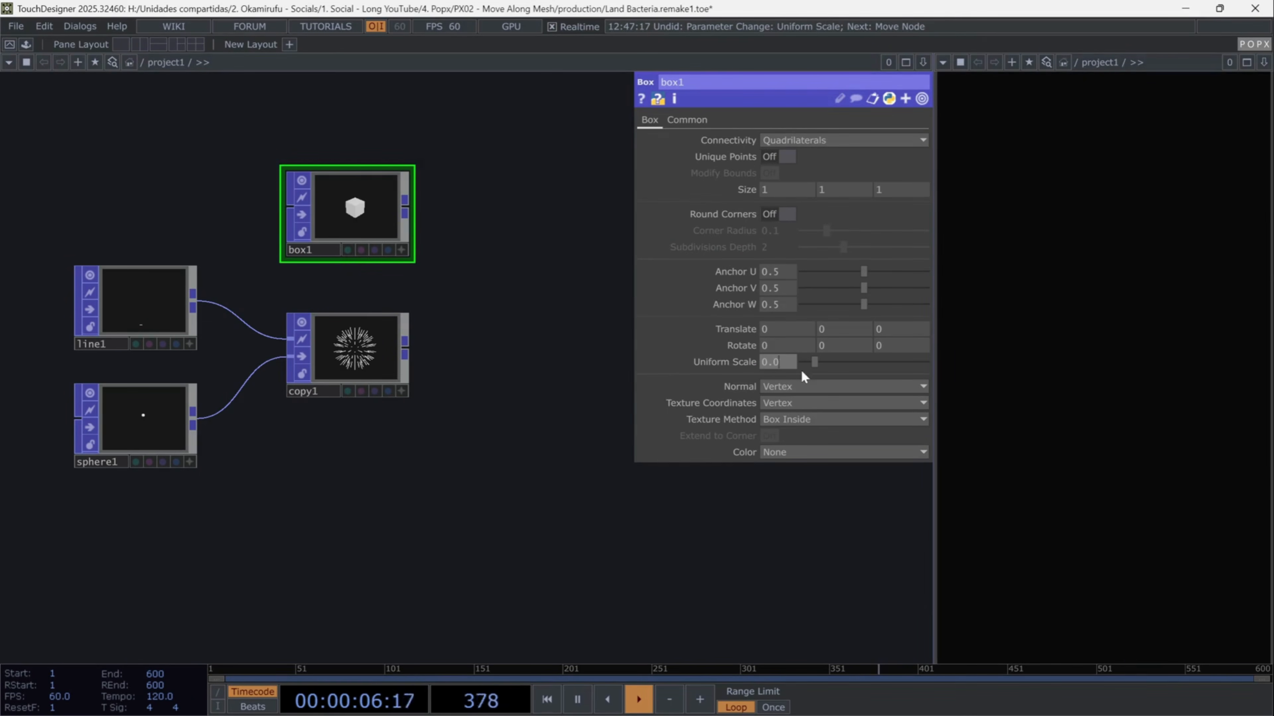
{"action": "type", "text": "1"}
{"action": "key", "text": "Return"}
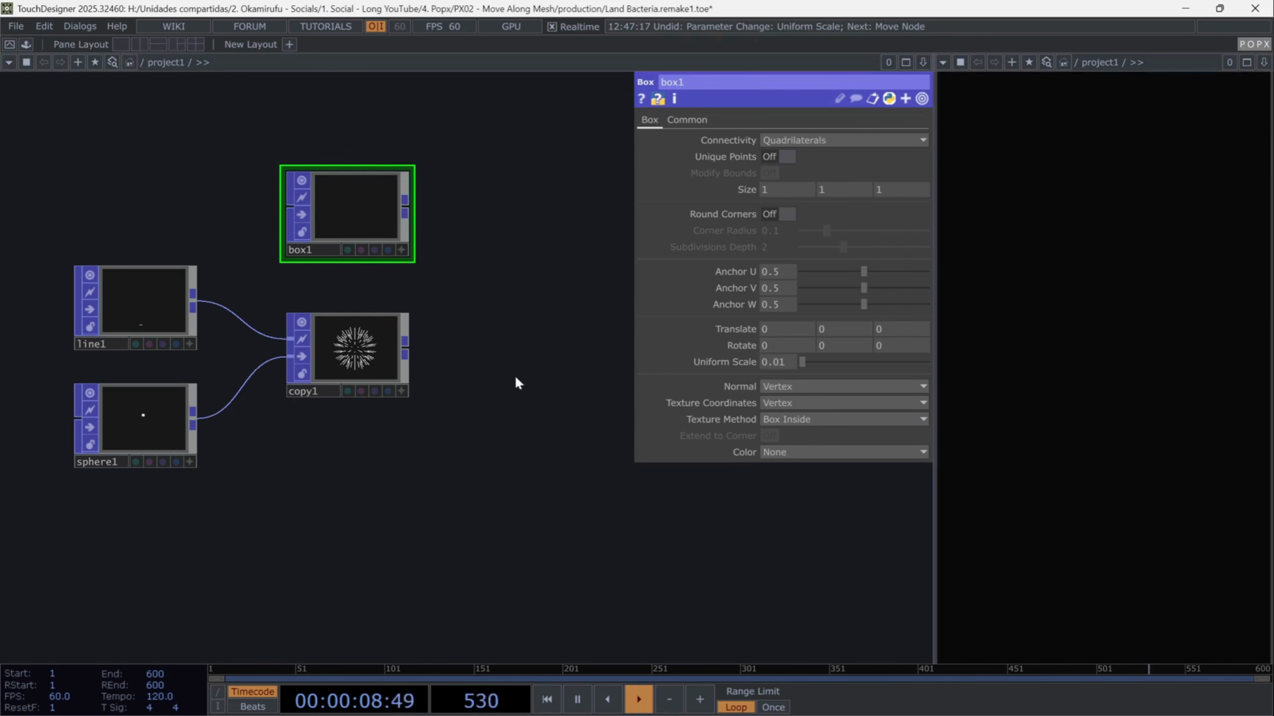
Append a Copy POP to box1 and connect copy1 to its second input as the copy template
{"action": "left_click_drag", "start_coordinate": [406, 207], "coordinate": [484, 231]}
{"action": "type", "text": "cop"}
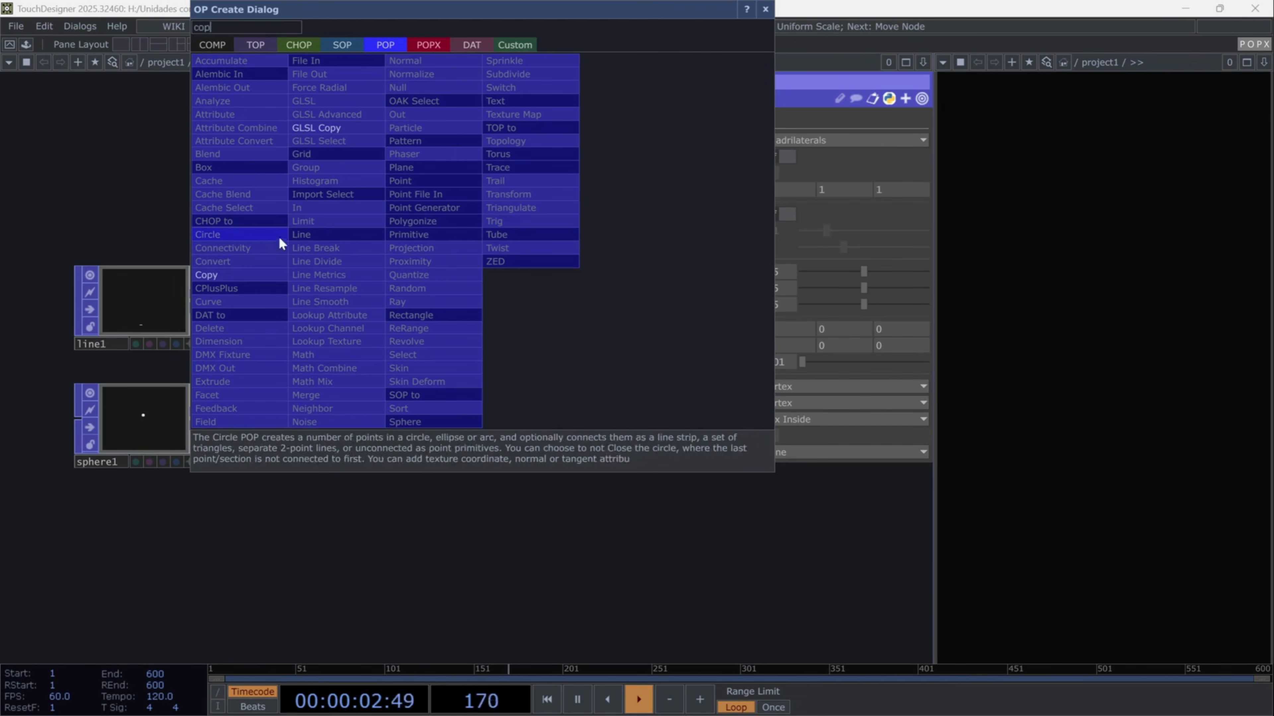
{"action": "left_click", "coordinate": [255, 273]}
{"action": "left_click_drag", "start_coordinate": [529, 242], "coordinate": [526, 314]}
{"action": "left_click_drag", "start_coordinate": [490, 385], "coordinate": [294, 391]}
{"action": "left_click_drag", "start_coordinate": [333, 323], "coordinate": [304, 317]}
{"action": "scroll", "coordinate": [369, 324], "scroll_direction": "up", "scroll_amount": 2}
{"action": "scroll", "coordinate": [371, 320], "scroll_direction": "up", "scroll_amount": 5}
{"action": "scroll", "coordinate": [371, 321], "scroll_direction": "down", "scroll_amount": 6}
{"action": "left_click_drag", "start_coordinate": [484, 404], "coordinate": [342, 414]}
Add a Merge POP beside copy2 with some space between the two nodes
{"action": "key", "text": "Tab"}
{"action": "type", "text": "merge"}
{"action": "key", "text": "Return"}
{"action": "left_click", "coordinate": [500, 332]}
{"action": "left_click_drag", "start_coordinate": [383, 294], "coordinate": [497, 401]}
Add a geodesic Sphere POP above copy2 with uniform scale 0.1
{"action": "key", "text": "Tab"}
{"action": "type", "text": "s"}
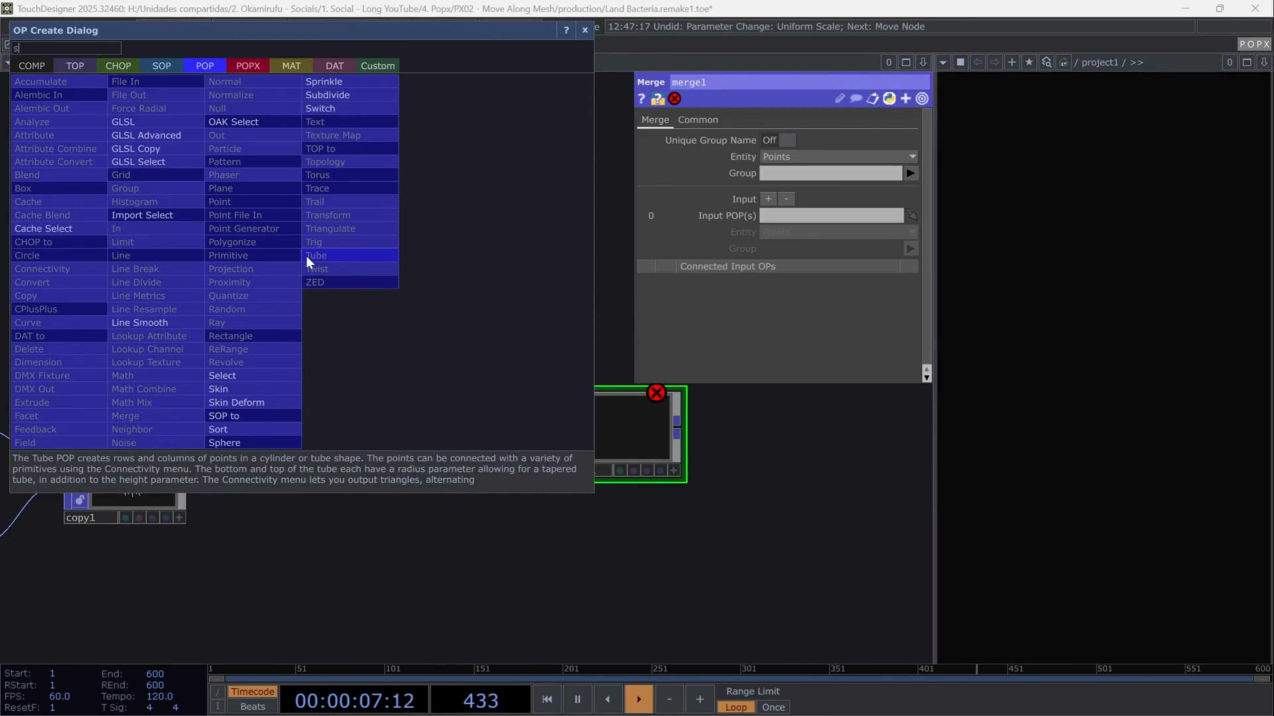
{"action": "left_click", "coordinate": [266, 444]}
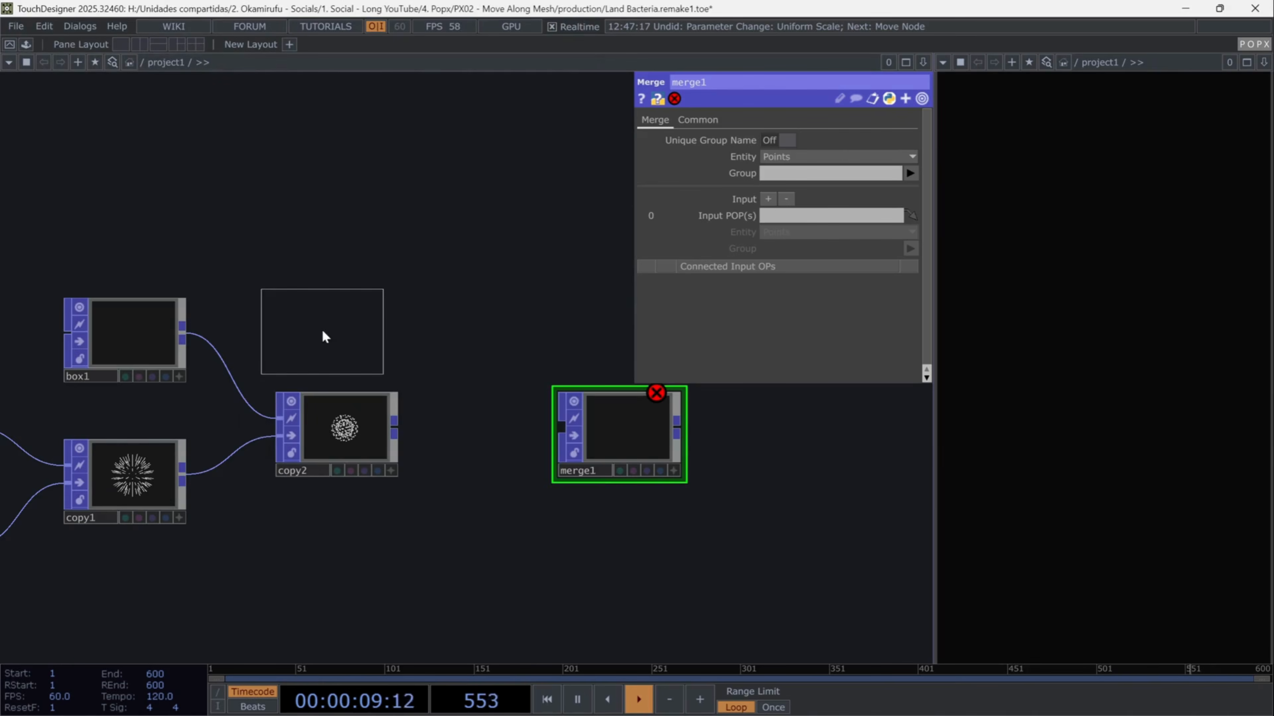
{"action": "left_click", "coordinate": [339, 305]}
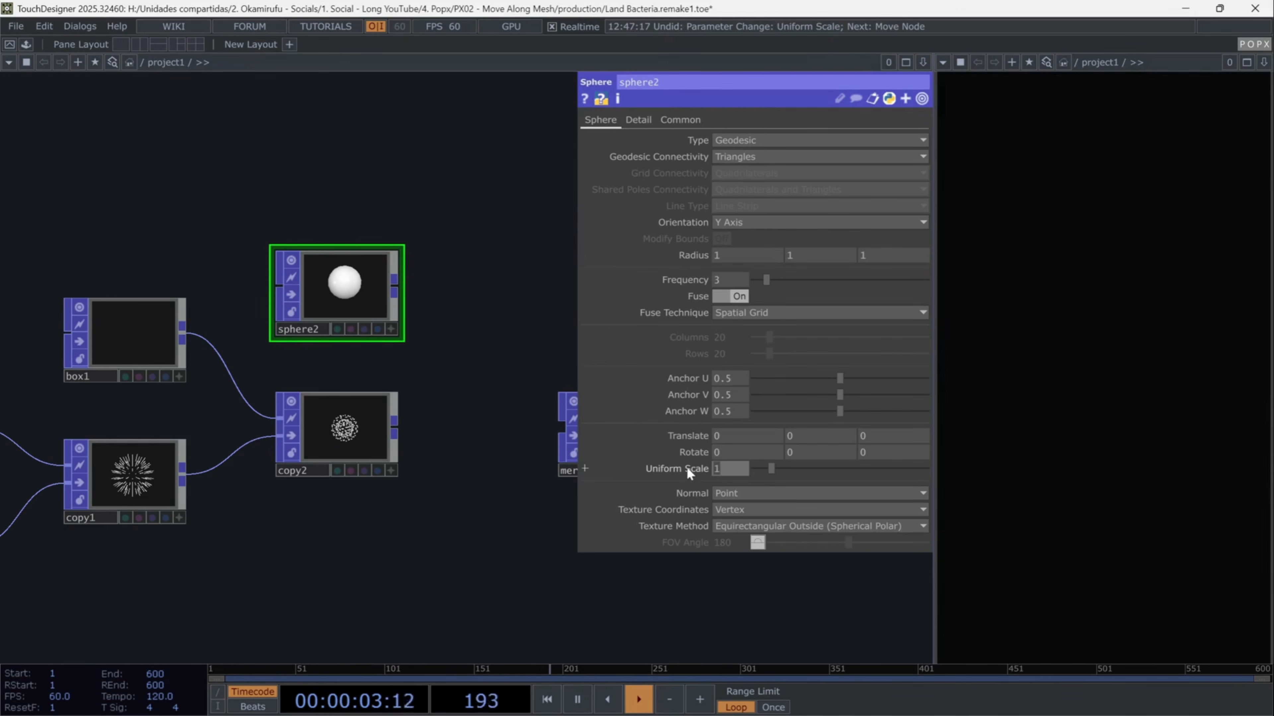
{"action": "key", "text": "Return"}
Connect sphere2 and copy2 to the input of merge1
{"action": "left_click_drag", "start_coordinate": [441, 327], "coordinate": [351, 301]}
{"action": "left_click_drag", "start_coordinate": [304, 259], "coordinate": [470, 399]}
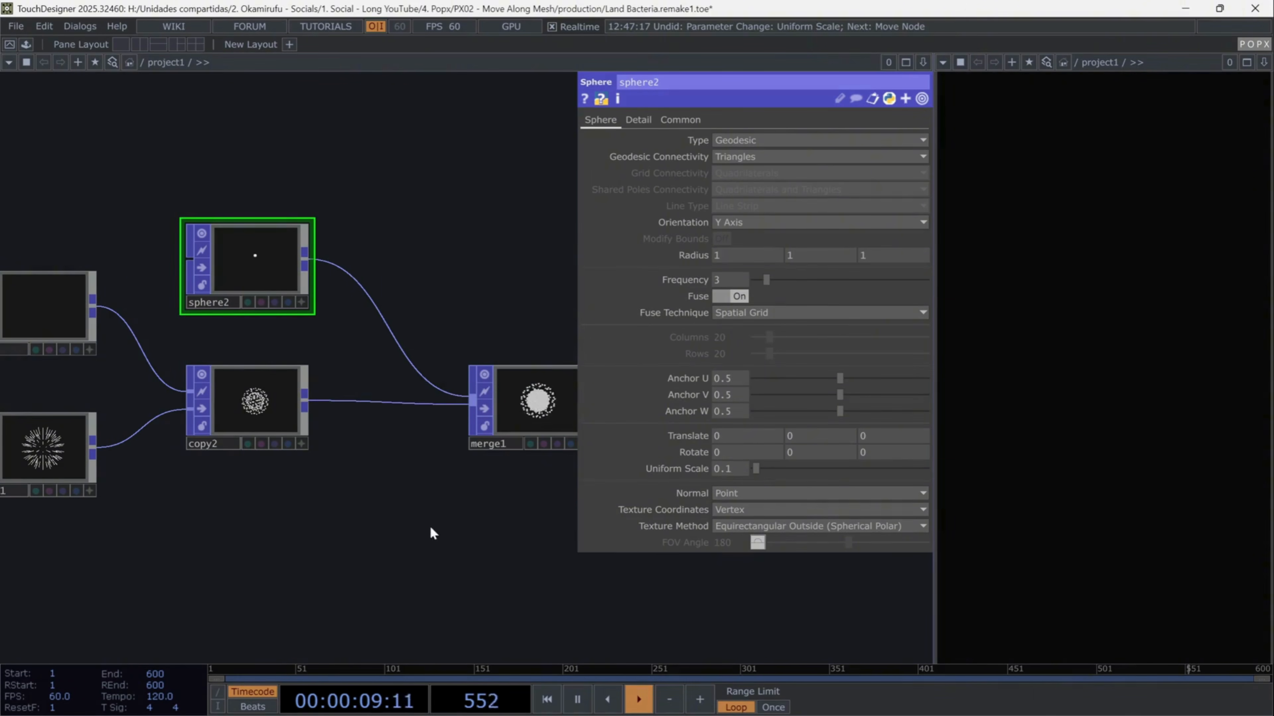
{"action": "scroll", "coordinate": [417, 432], "scroll_direction": "down", "scroll_amount": 3}
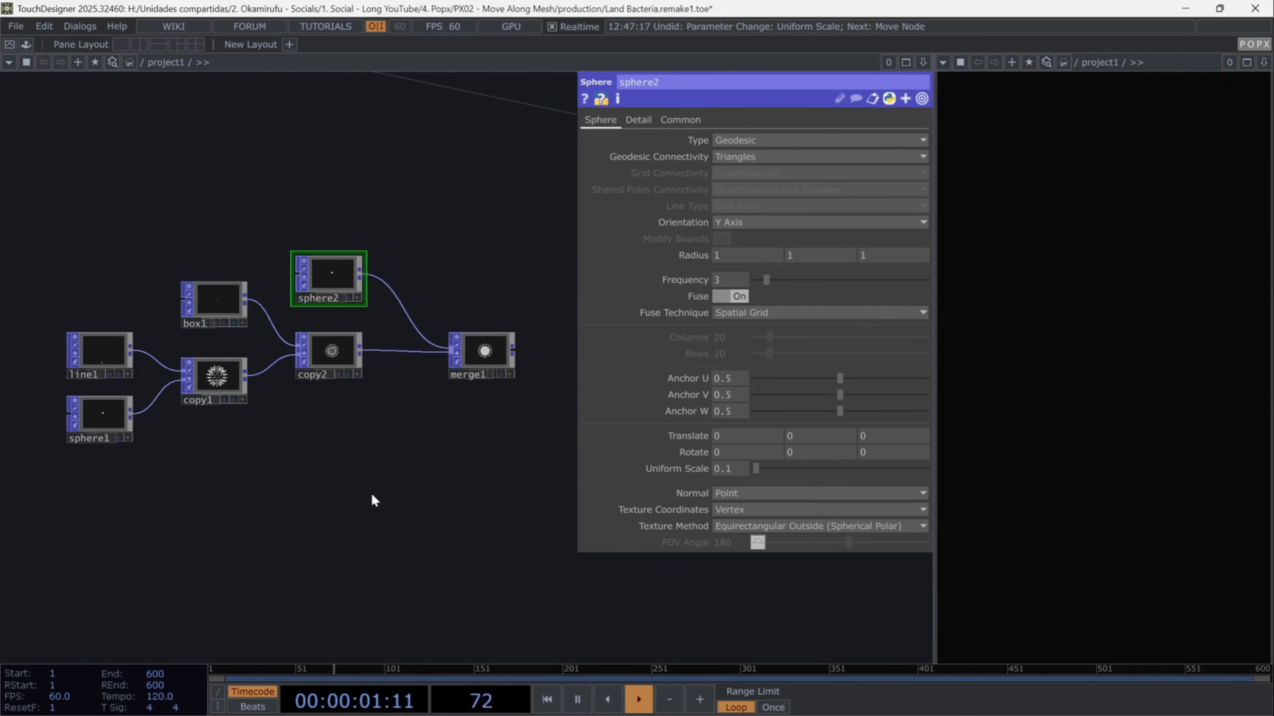
Add a Select POP below copy2 and set copy1 as its source POP
{"action": "key", "text": "Tab"}
{"action": "type", "text": "se"}
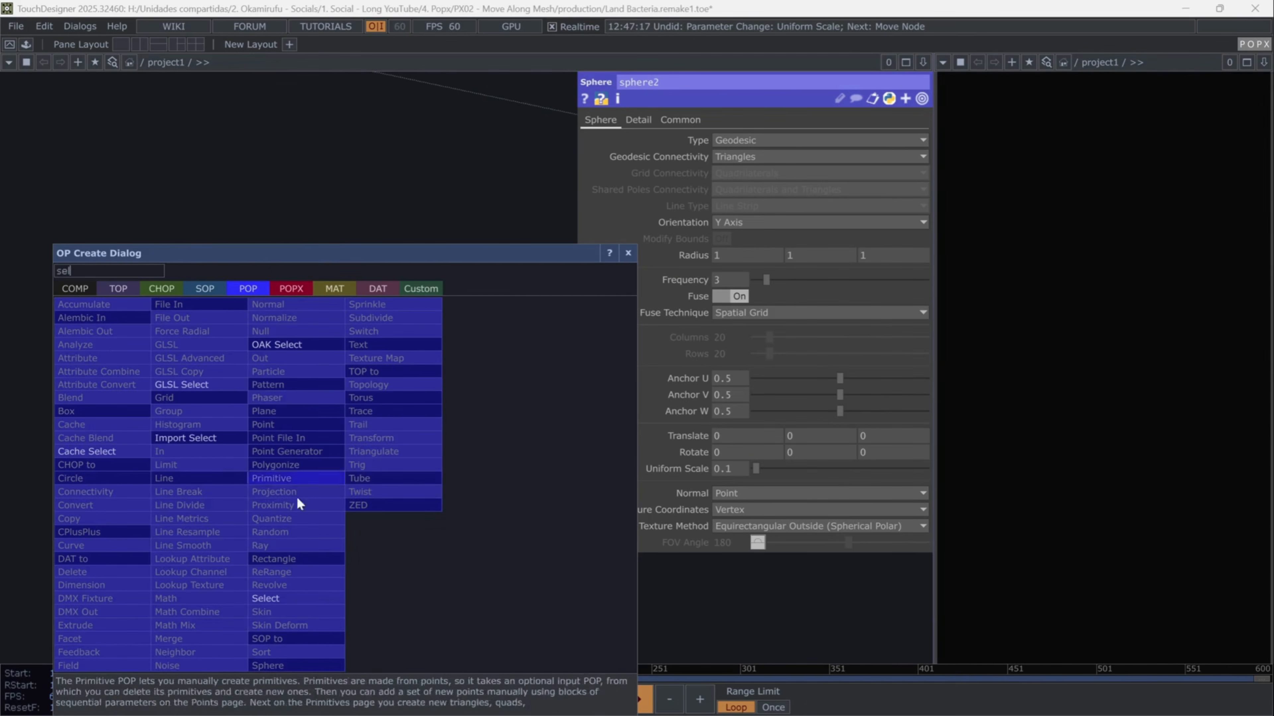
{"action": "left_click", "coordinate": [297, 597]}
{"action": "left_click", "coordinate": [369, 504]}
{"action": "left_click_drag", "start_coordinate": [223, 377], "coordinate": [824, 141]}
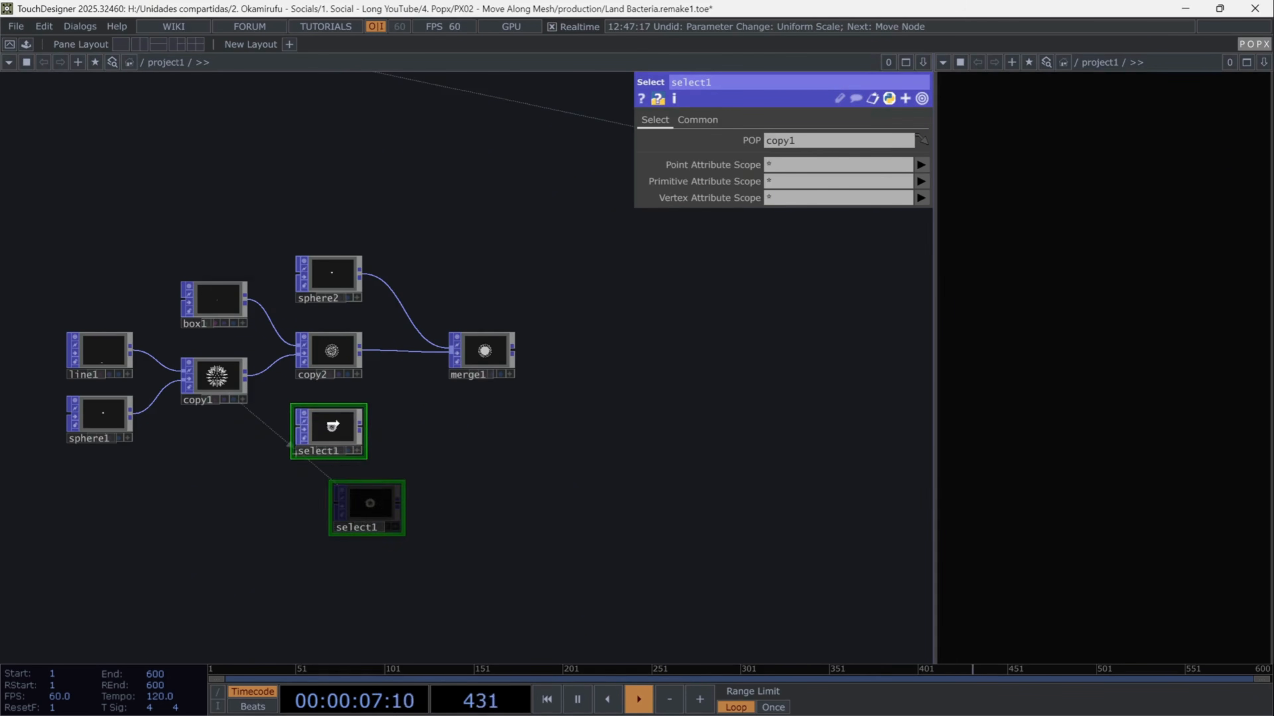
Connect select1 to merge1 and check the merged geometry in merge1's viewer
{"action": "scroll", "coordinate": [403, 489], "scroll_direction": "up", "scroll_amount": 5}
{"action": "left_click_drag", "start_coordinate": [295, 491], "coordinate": [452, 365]}
{"action": "scroll", "coordinate": [551, 349], "scroll_direction": "up", "scroll_amount": 6}
{"action": "scroll", "coordinate": [552, 346], "scroll_direction": "up", "scroll_amount": 3}
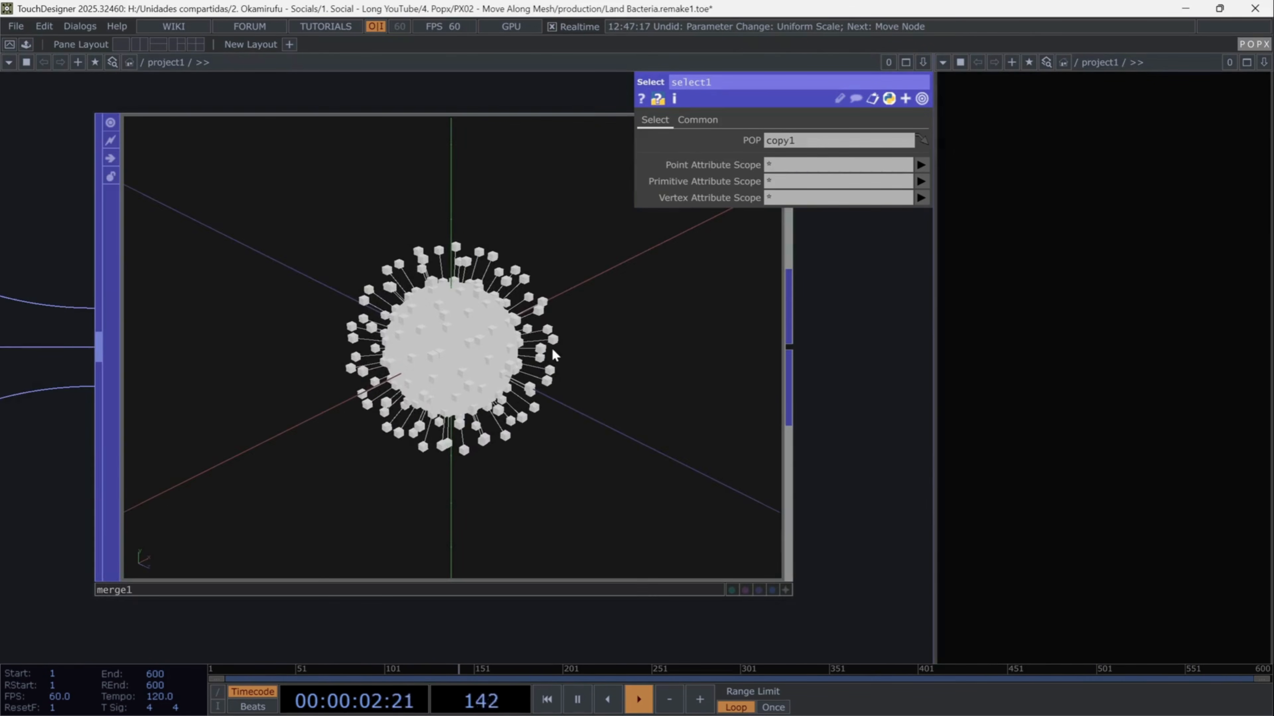
{"action": "scroll", "coordinate": [569, 358], "scroll_direction": "down", "scroll_amount": 8}
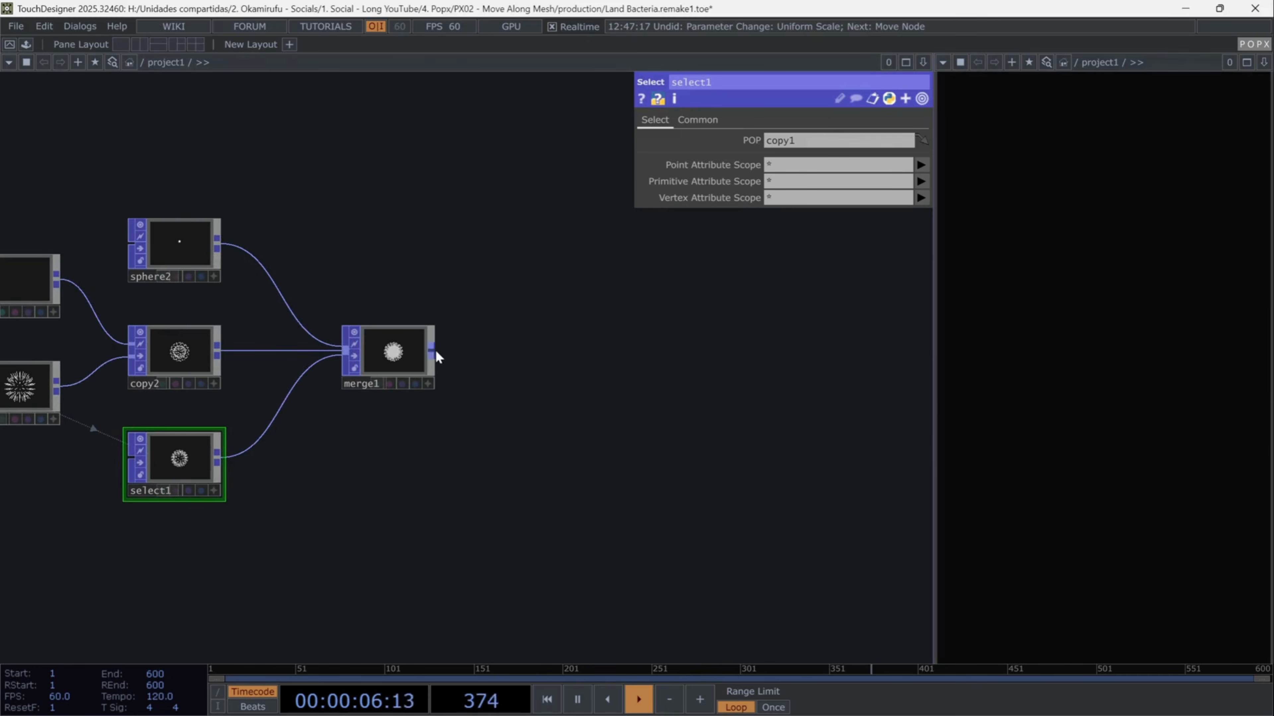
Append a POPX Instancer to merge1 and set its global uniform scale to 0.1
{"action": "right_click", "coordinate": [436, 352]}
{"action": "type", "text": "insta"}
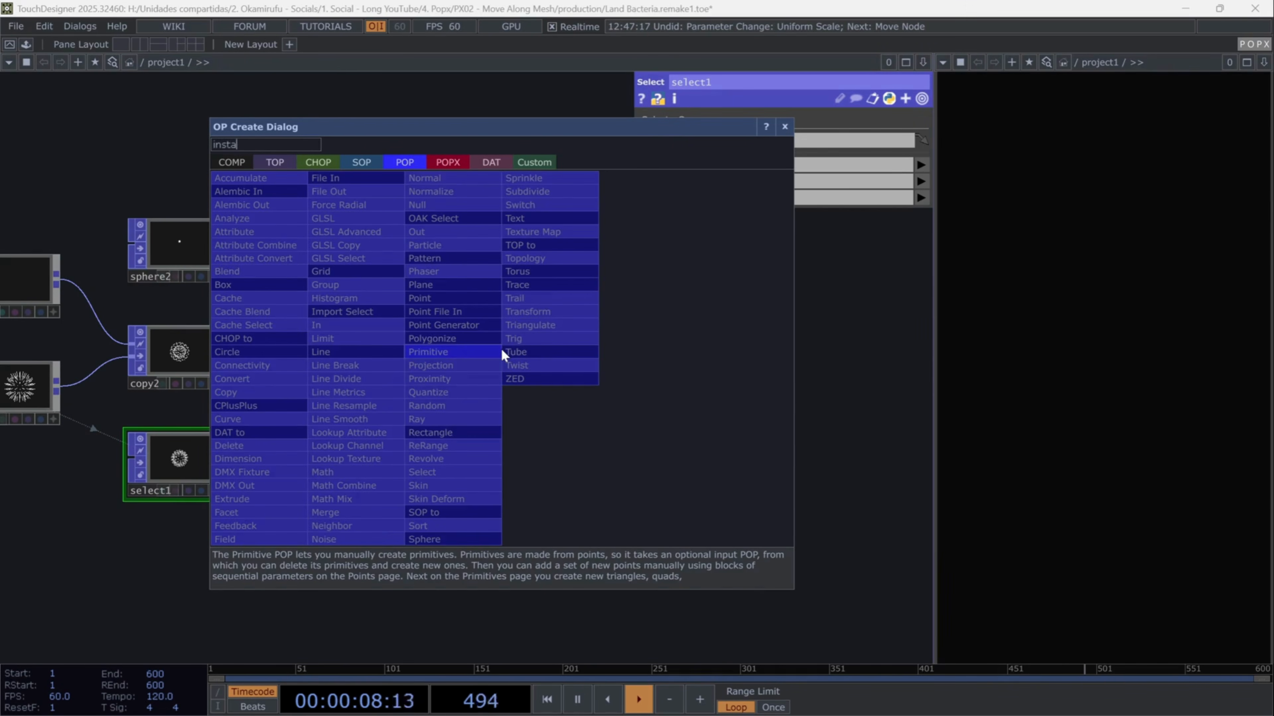
{"action": "left_click", "coordinate": [447, 163]}
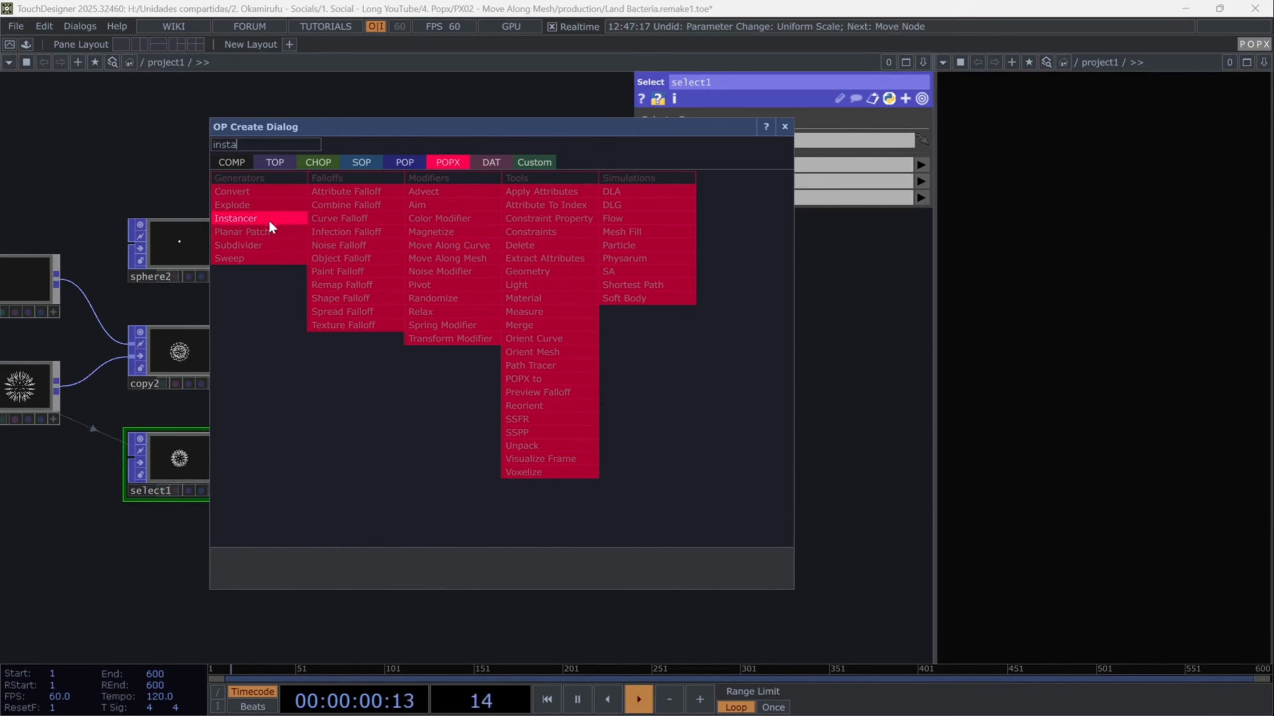
{"action": "key", "text": "Return"}
{"action": "left_click", "coordinate": [543, 361]}
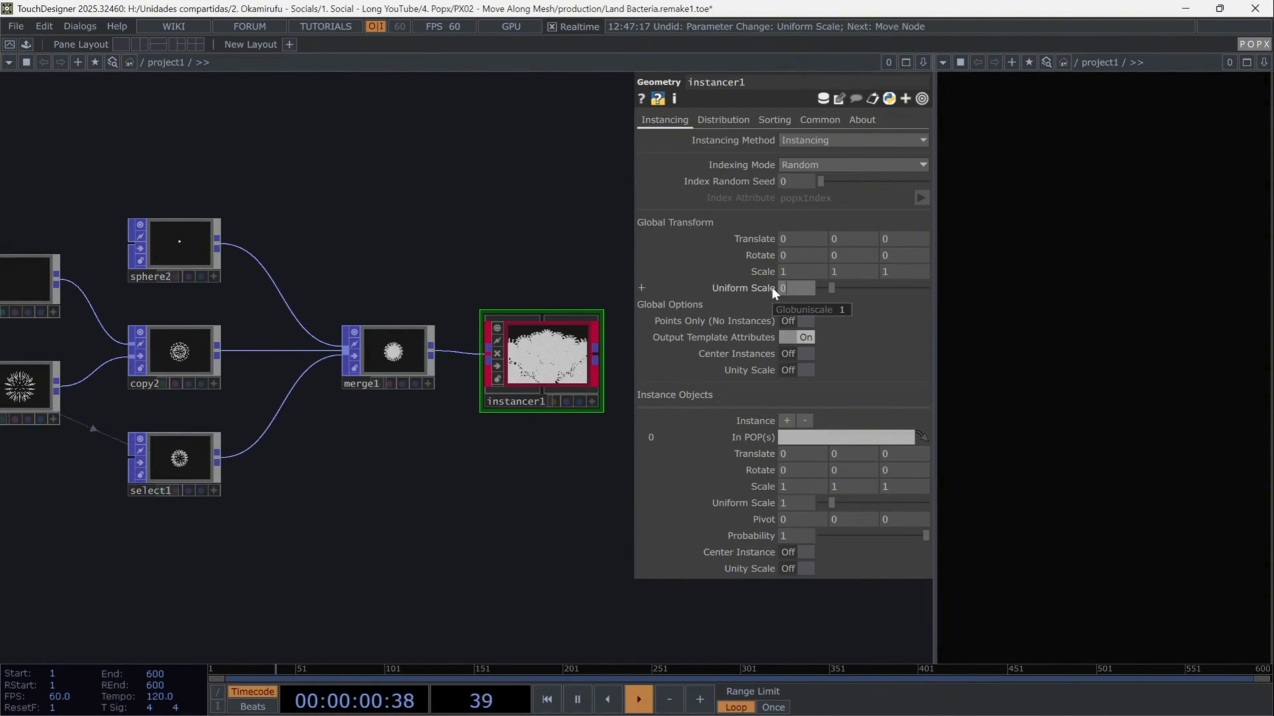
{"action": "key", "text": "Return"}
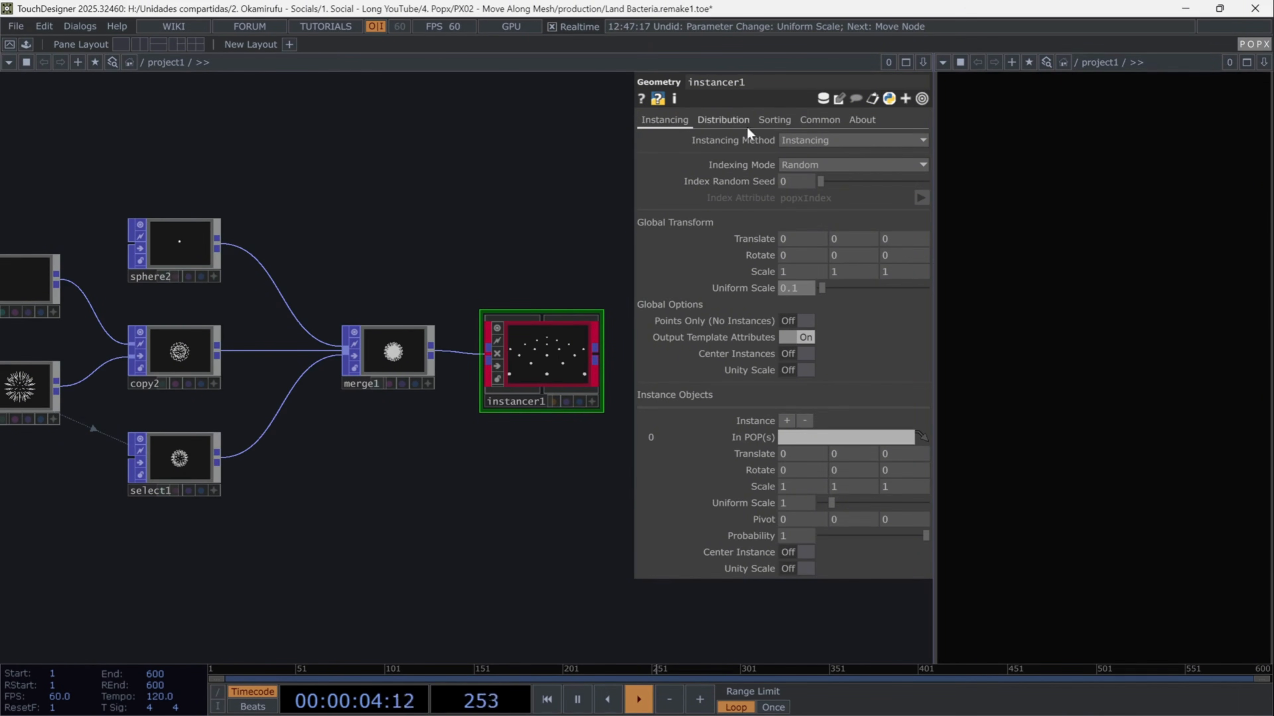
Set the distribution type of instancer1 to Spherical
{"action": "left_click", "coordinate": [737, 121]}
{"action": "left_click", "coordinate": [804, 141]}
{"action": "left_click", "coordinate": [819, 192]}
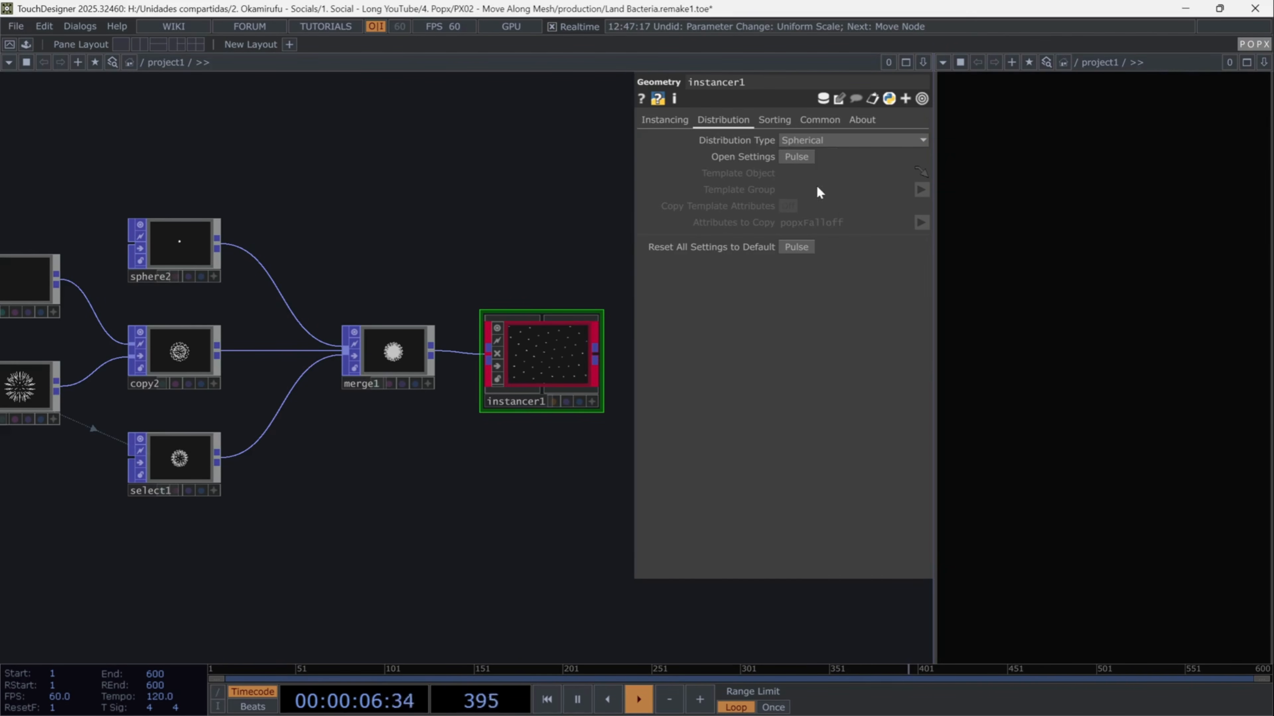
Examine the spherical distribution of the instances in instancer1's 3D viewer
{"action": "left_click_drag", "start_coordinate": [515, 502], "coordinate": [421, 497]}
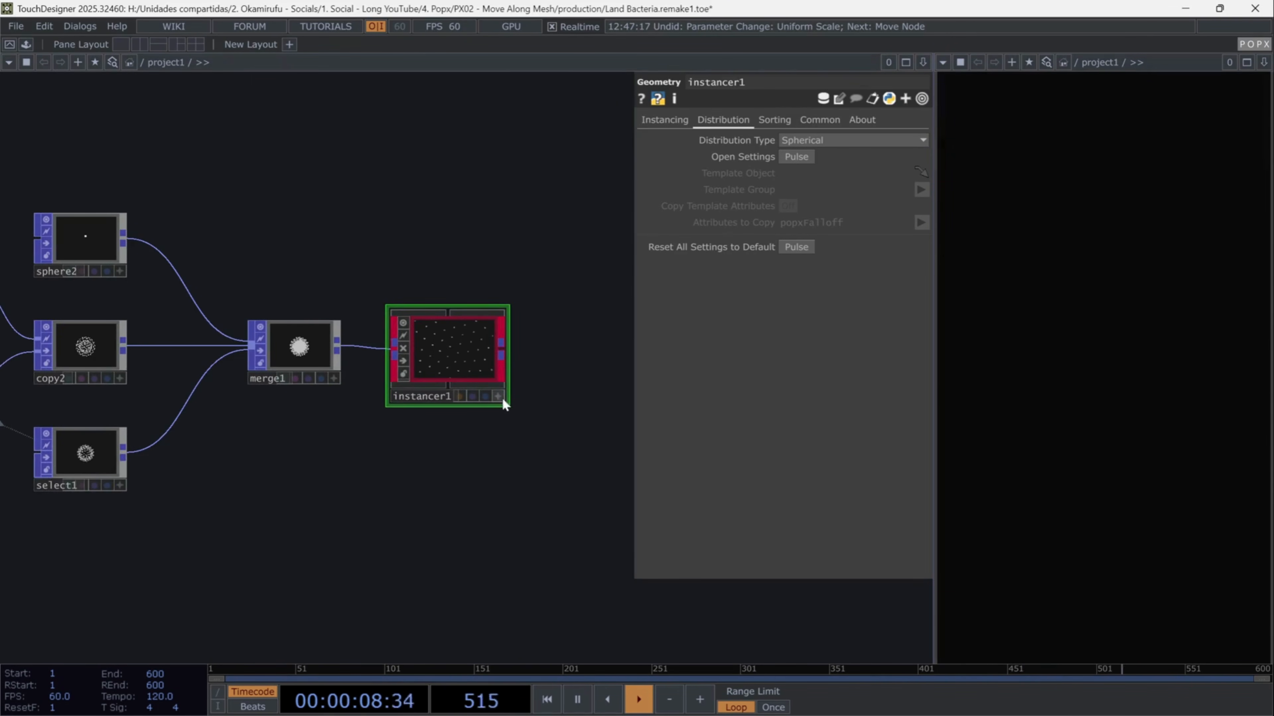
{"action": "scroll", "coordinate": [471, 369], "scroll_direction": "up", "scroll_amount": 5}
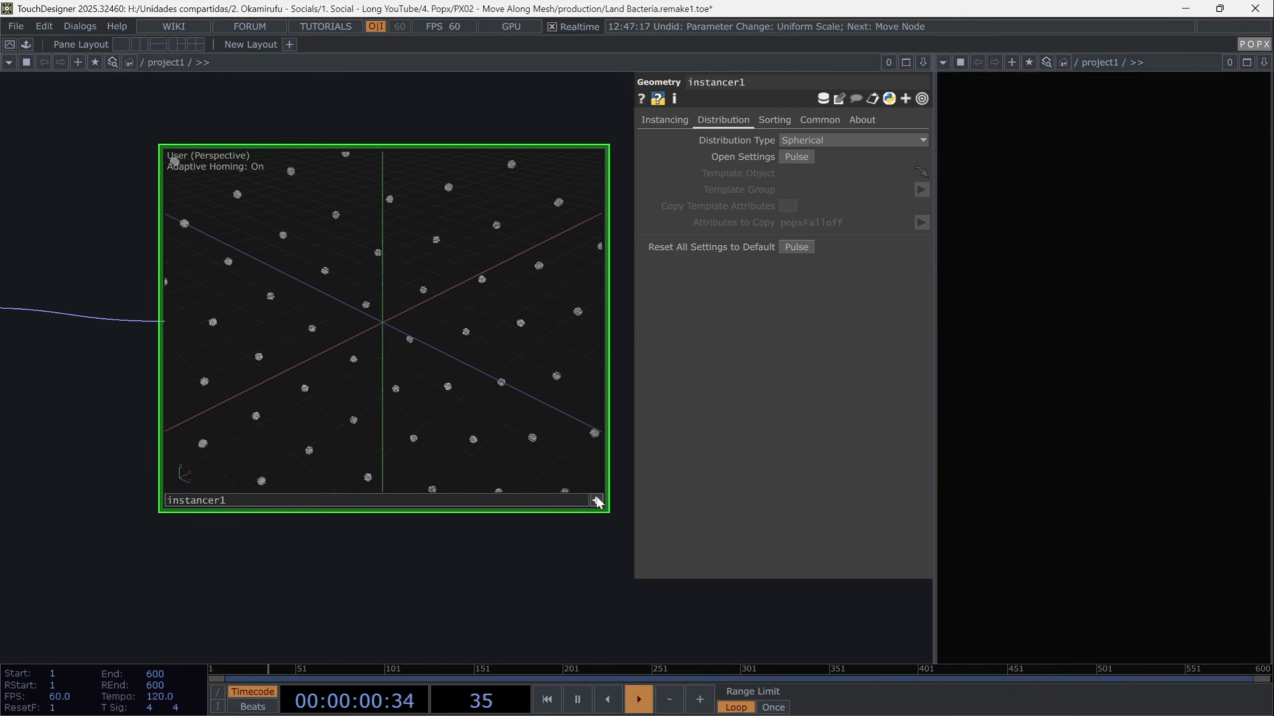
{"action": "scroll", "coordinate": [440, 311], "scroll_direction": "down", "scroll_amount": 5}
{"action": "mouse_move", "coordinate": [440, 311]}
{"action": "left_mouse_down"}
{"action": "mouse_move", "coordinate": [547, 368]}
{"action": "mouse_move", "coordinate": [483, 350]}
{"action": "mouse_move", "coordinate": [441, 311]}
{"action": "left_mouse_up"}
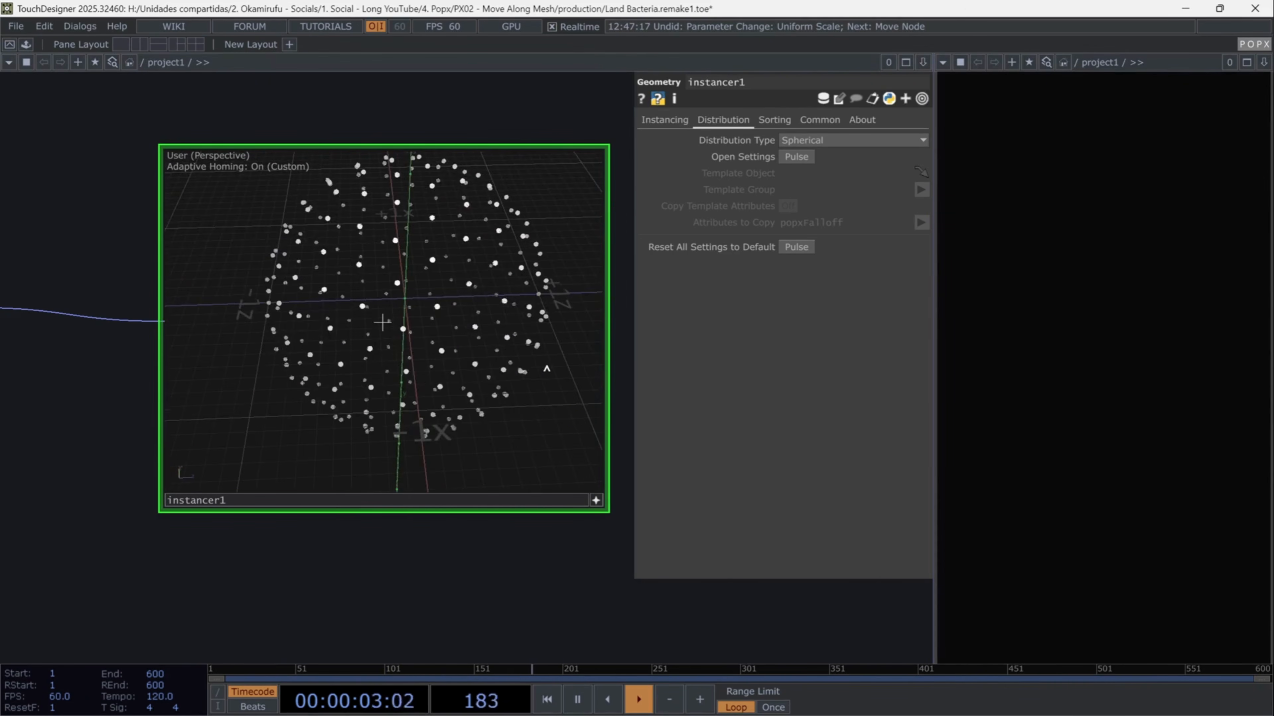
{"action": "middle_click_drag", "start_coordinate": [433, 302], "coordinate": [481, 262]}
{"action": "left_click_drag", "start_coordinate": [384, 322], "coordinate": [469, 260]}
{"action": "middle_click_drag", "start_coordinate": [469, 261], "coordinate": [578, 434]}
{"action": "left_click", "coordinate": [596, 501]}
{"action": "scroll", "coordinate": [540, 546], "scroll_direction": "down", "scroll_amount": 6}
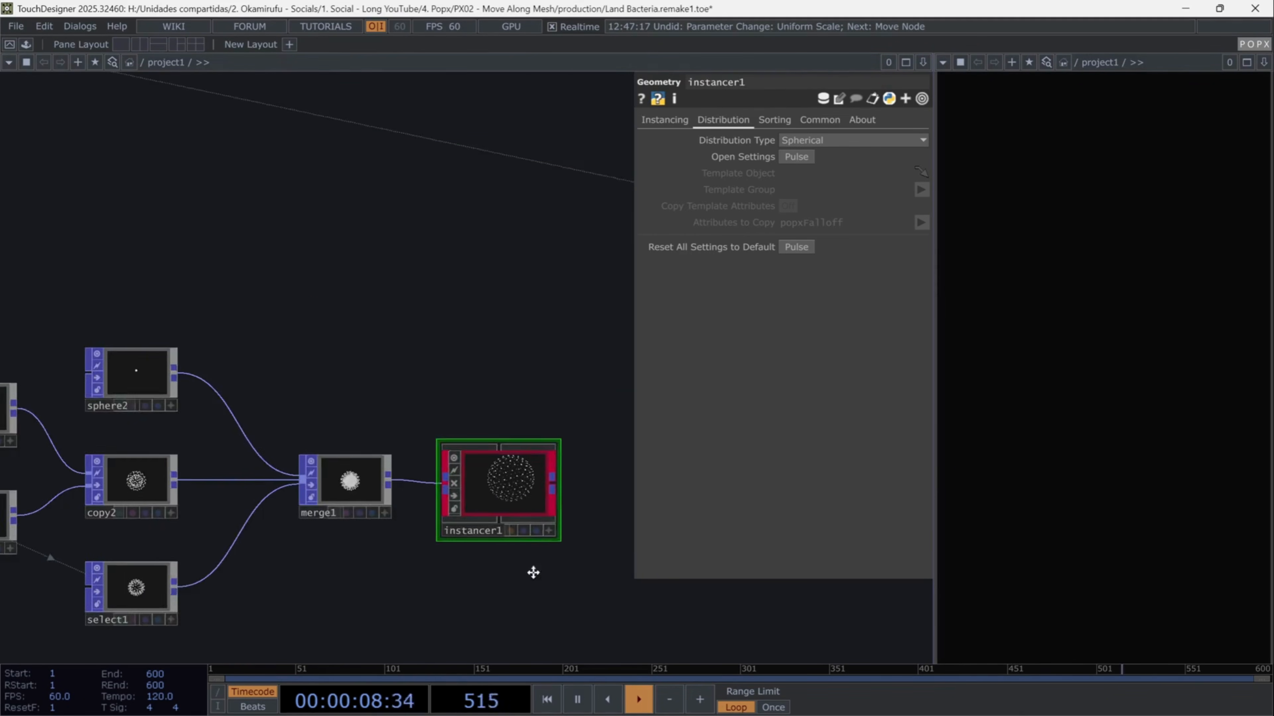
Add a Grid POP in the empty area below select1
{"action": "key", "text": "Tab"}
{"action": "type", "text": "grid"}
{"action": "left_click", "coordinate": [358, 279]}
{"action": "left_click", "coordinate": [300, 390]}
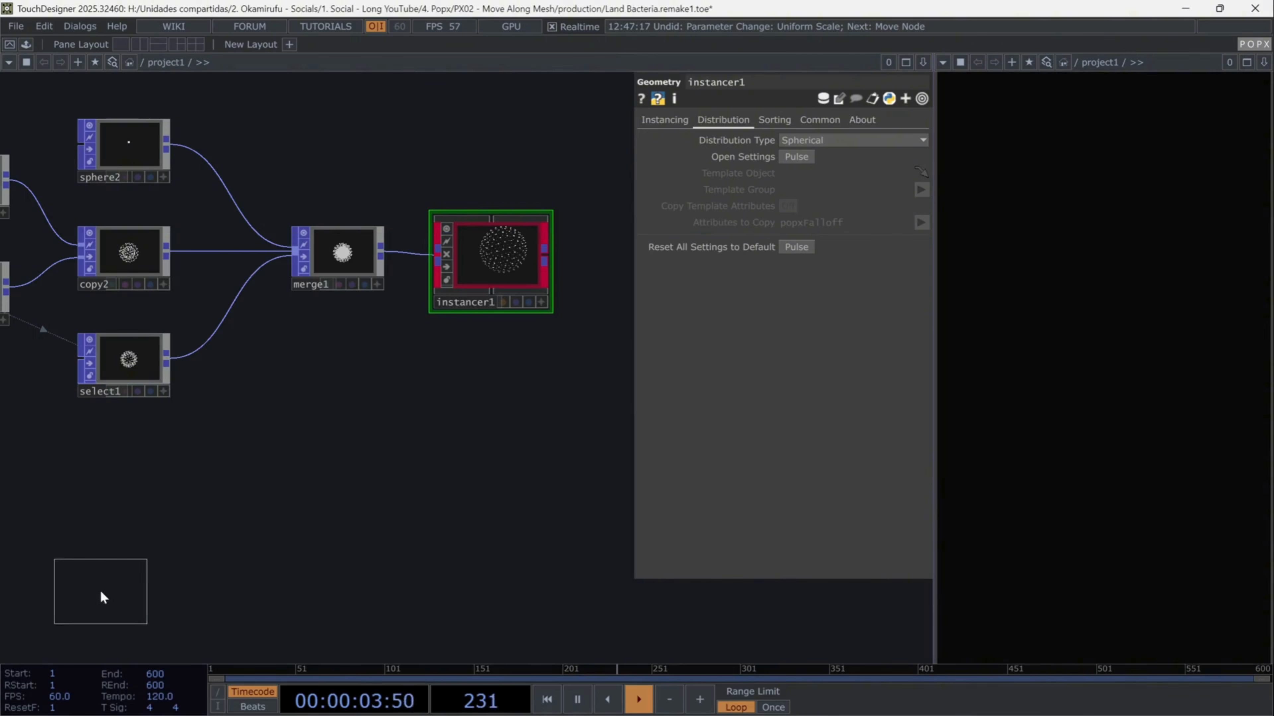
{"action": "left_click", "coordinate": [128, 577]}
{"action": "left_click_drag", "start_coordinate": [204, 546], "coordinate": [517, 433]}
Set grid1's size to 2 by 2 with 50 columns and 50 rows
{"action": "left_click", "coordinate": [778, 173]}
{"action": "type", "text": "2"}
{"action": "left_click", "coordinate": [823, 176]}
{"action": "type", "text": "2"}
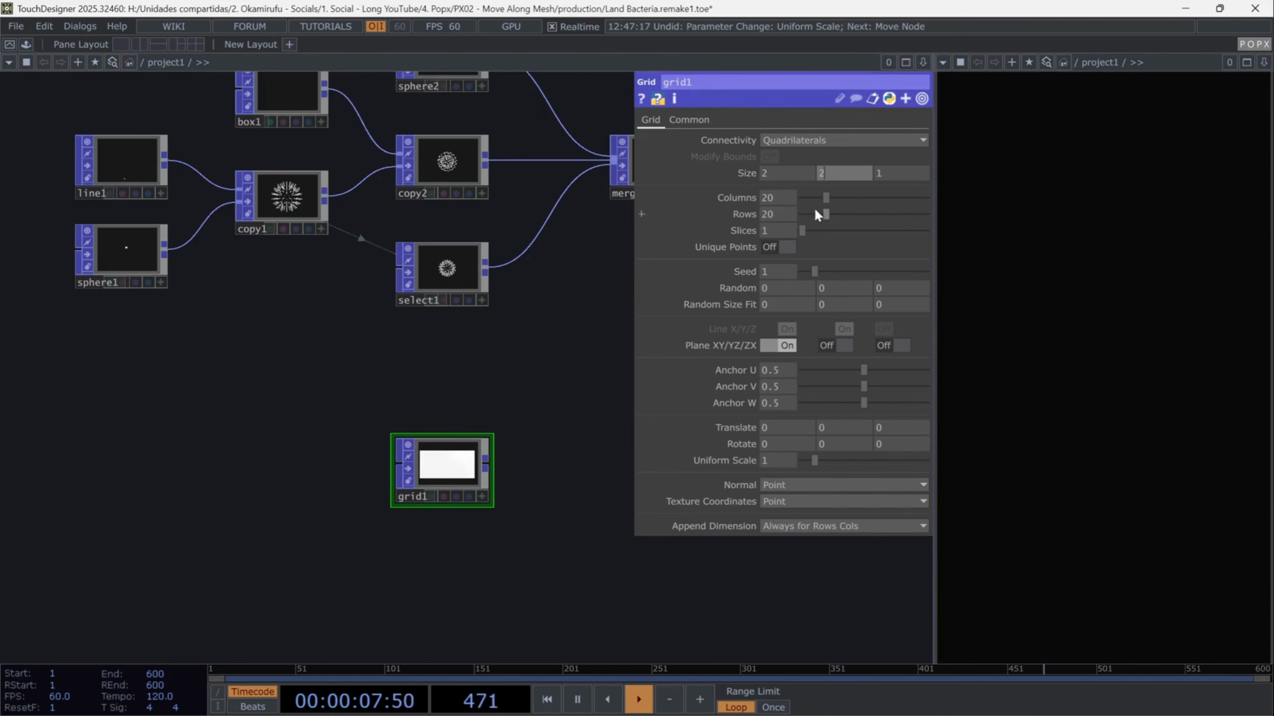
{"action": "left_click", "coordinate": [776, 197]}
{"action": "type", "text": "50"}
{"action": "left_click", "coordinate": [780, 215]}
{"action": "type", "text": "50"}
{"action": "key", "text": "Return"}
Append a Noise POP to the output of grid1
{"action": "left_click_drag", "start_coordinate": [502, 514], "coordinate": [313, 534]}
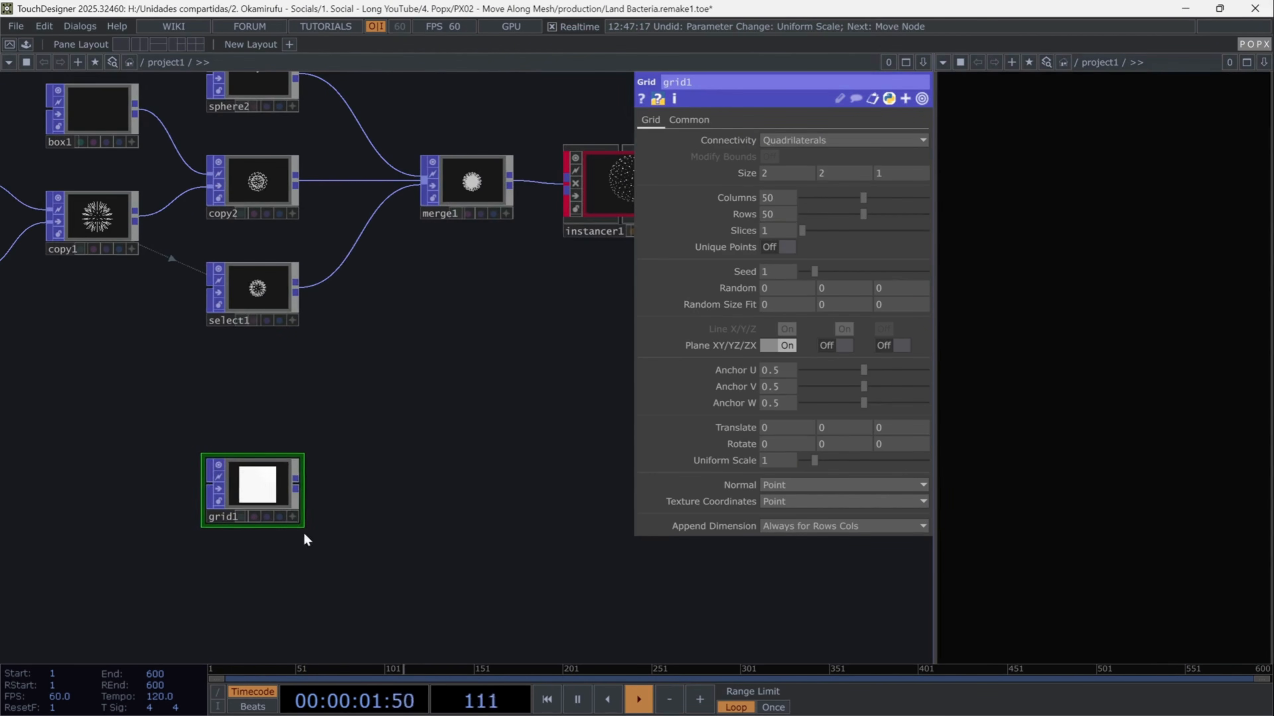
{"action": "right_click", "coordinate": [297, 489]}
{"action": "type", "text": "nois"}
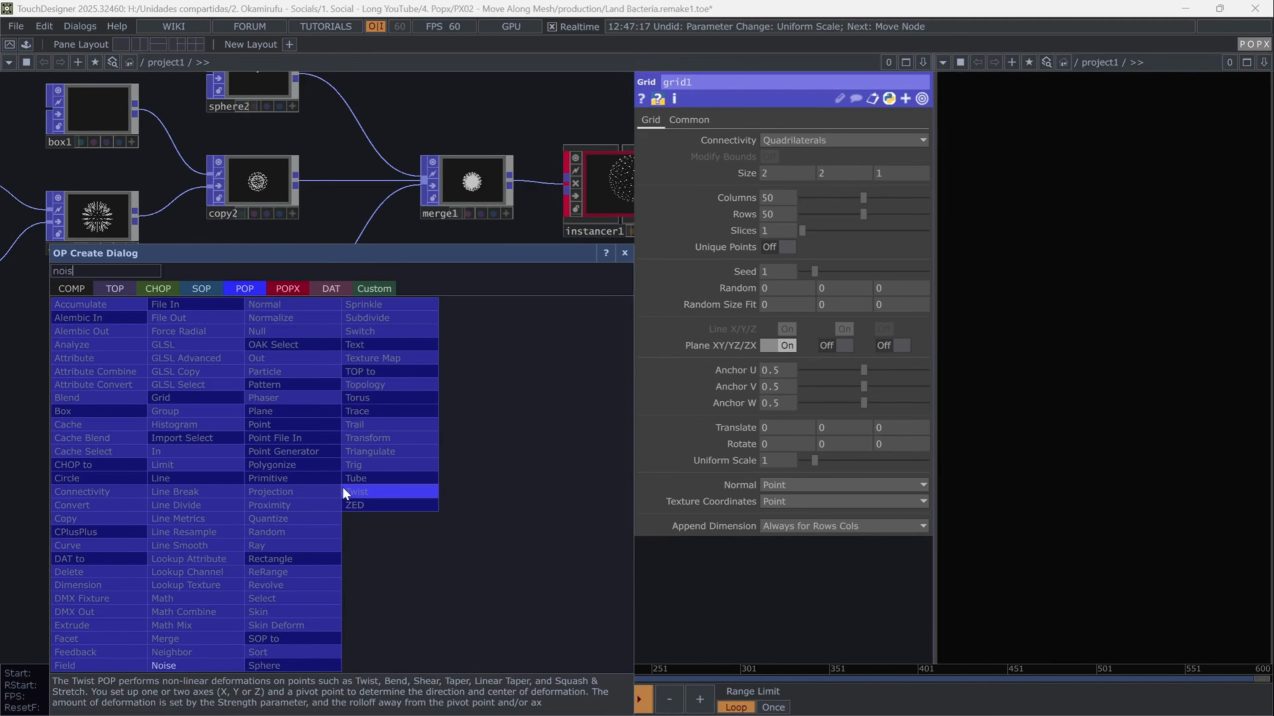
{"action": "type", "text": "e"}
{"action": "key", "text": "Return"}
{"action": "left_click", "coordinate": [344, 486]}
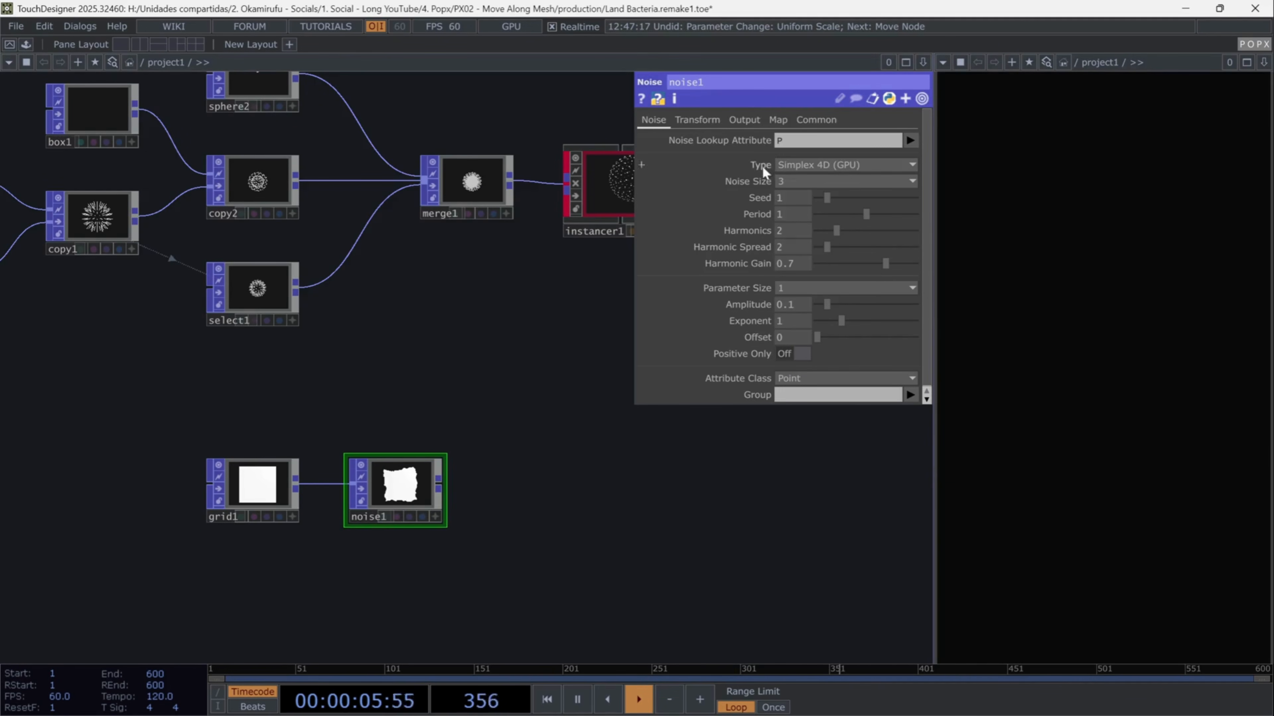
Animate noise1's Translate Y with the expression absTime.seconds*0.1
{"action": "left_click", "coordinate": [692, 120]}
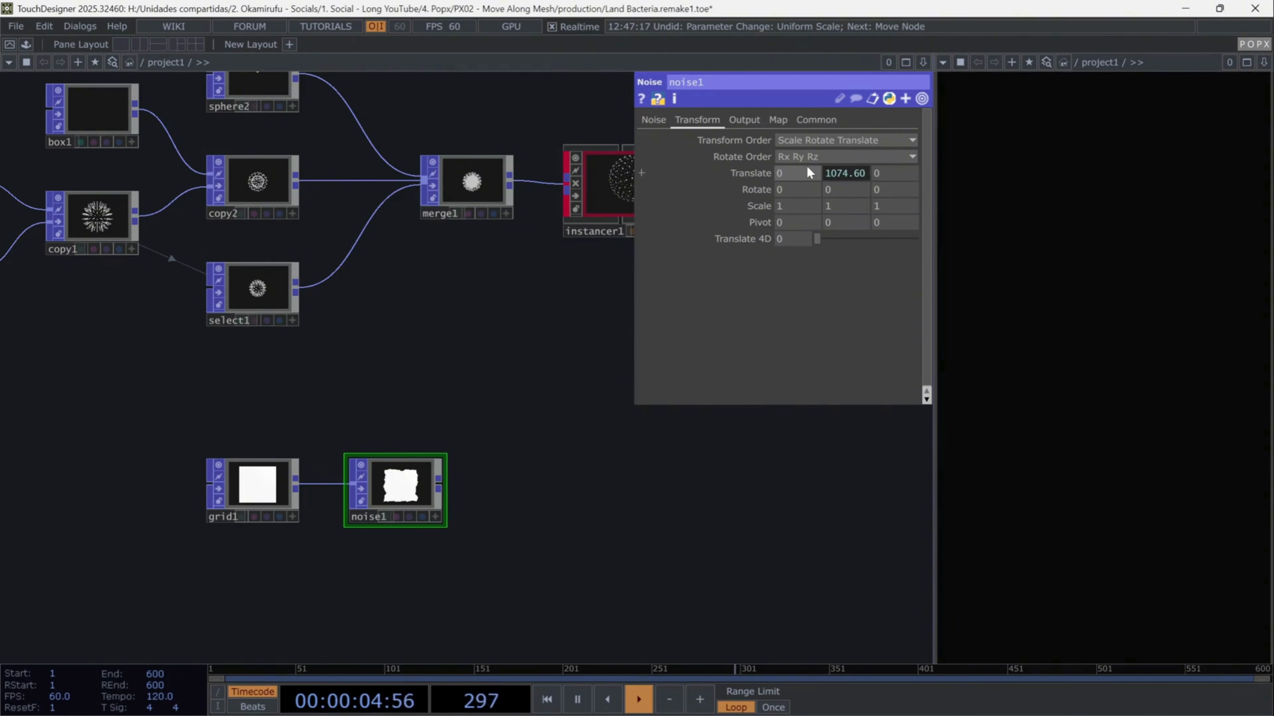
{"action": "left_click", "coordinate": [742, 173]}
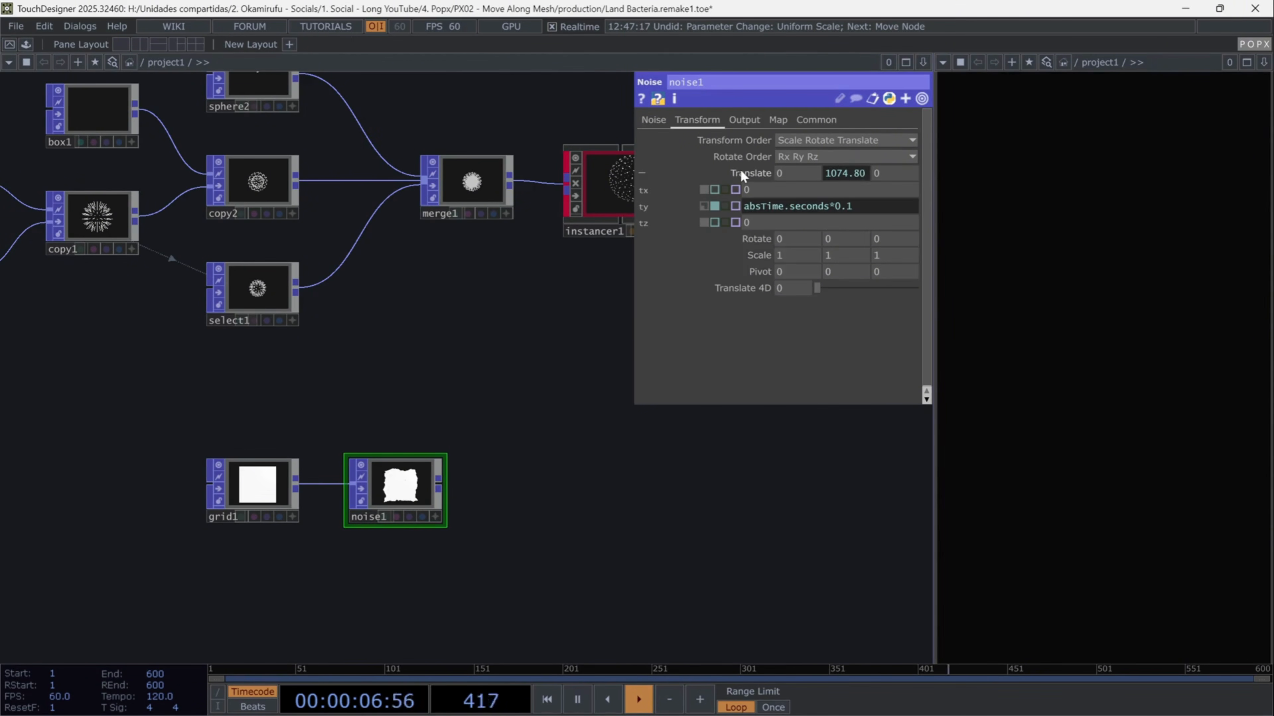
{"action": "left_click", "coordinate": [742, 173]}
Reposition grid1 beneath copy1 and noise1 beneath select1, keeping them side by side with free space after noise1
{"action": "left_click_drag", "start_coordinate": [255, 521], "coordinate": [113, 520]}
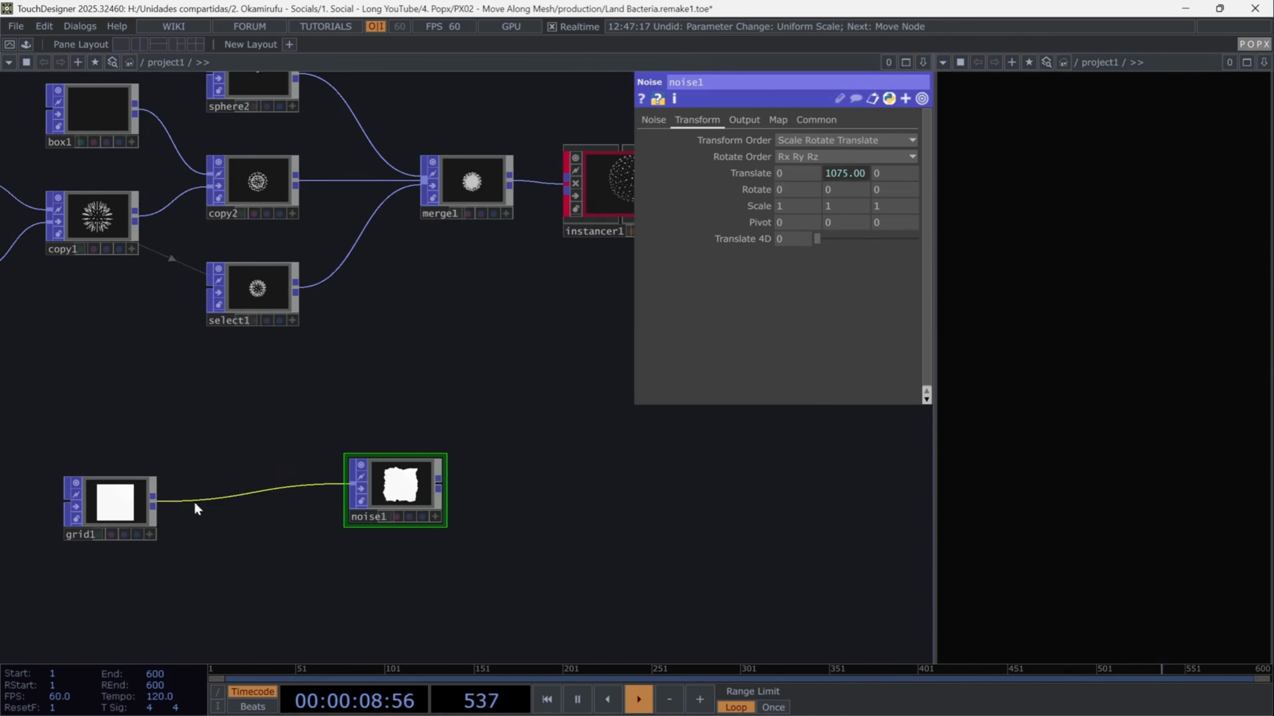
{"action": "left_click_drag", "start_coordinate": [415, 501], "coordinate": [254, 499]}
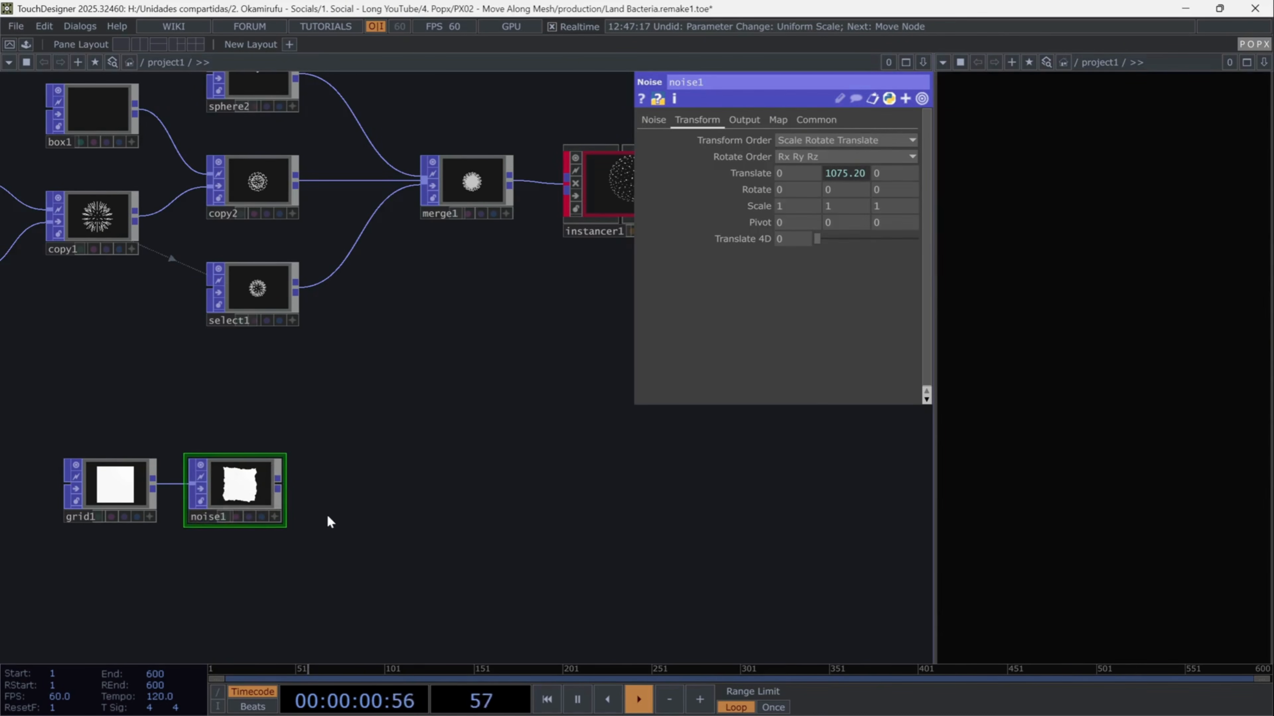
{"action": "left_click_drag", "start_coordinate": [339, 514], "coordinate": [434, 517]}
{"action": "scroll", "coordinate": [435, 517], "scroll_direction": "up", "scroll_amount": 4}
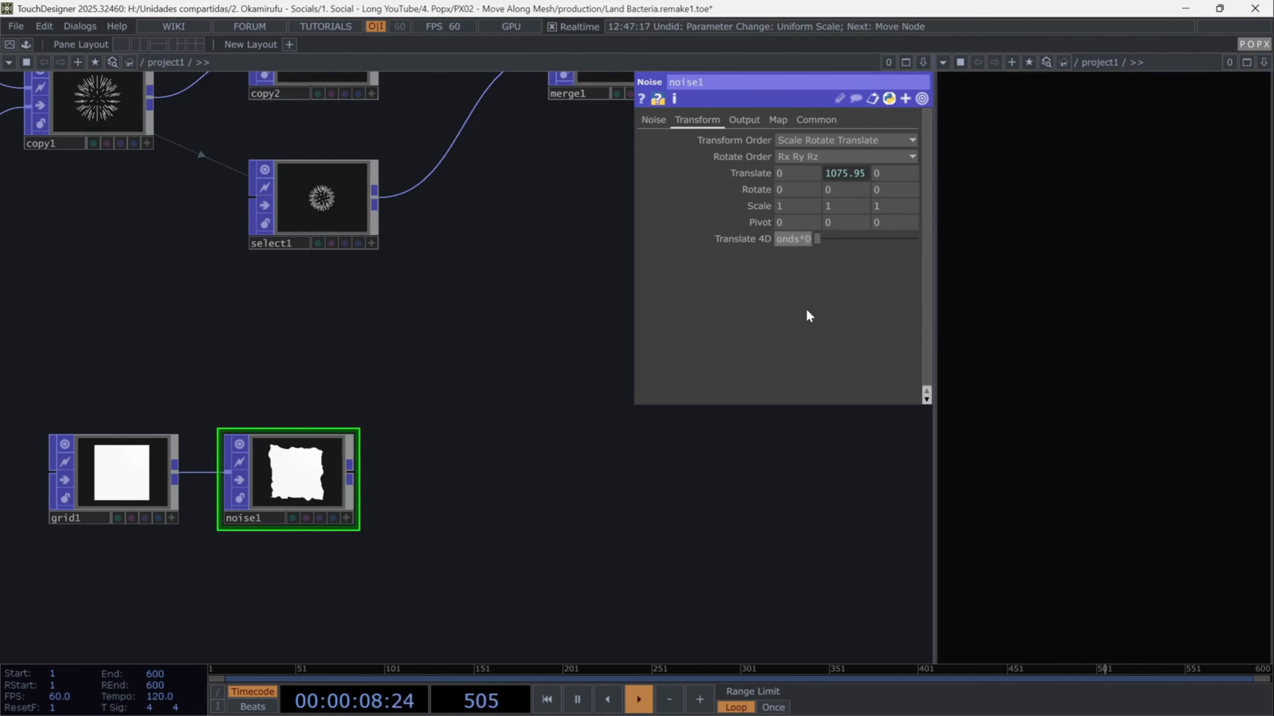
Drive noise1's Translate 4D with the expression absTime.seconds*0.1
{"action": "key", "text": "Return"}
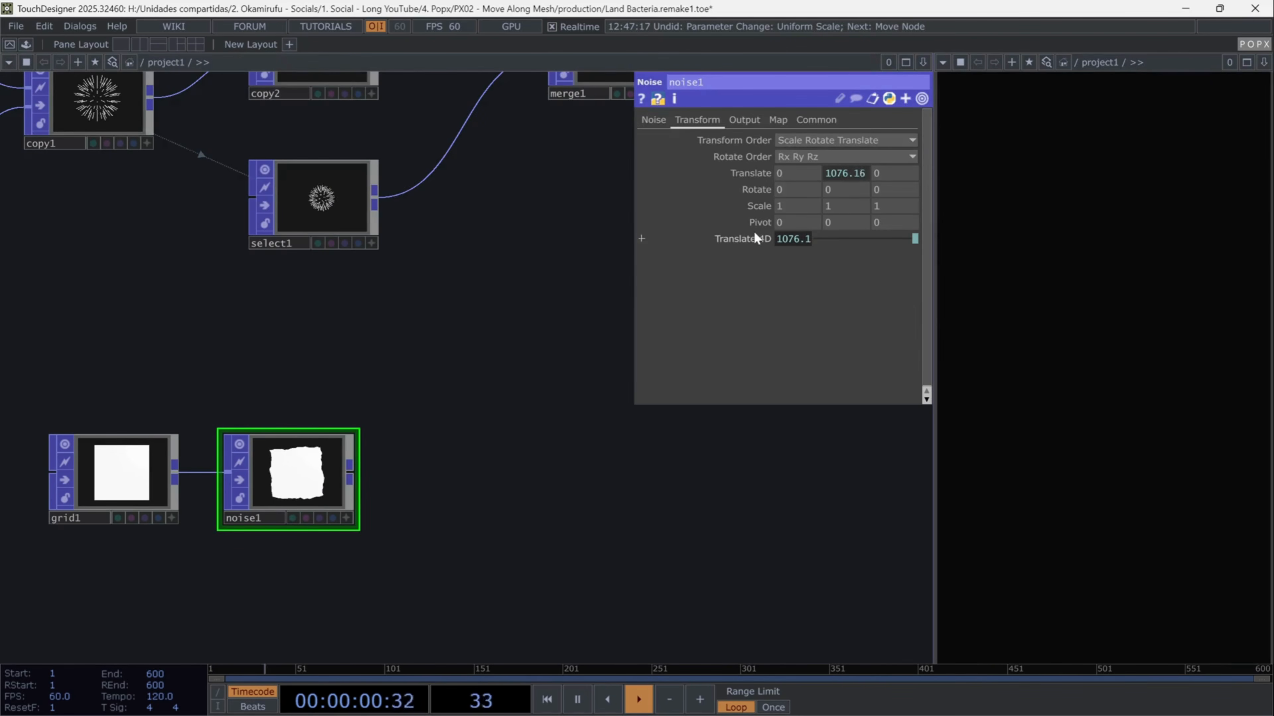
{"action": "left_click", "coordinate": [757, 240]}
{"action": "left_click", "coordinate": [757, 240]}
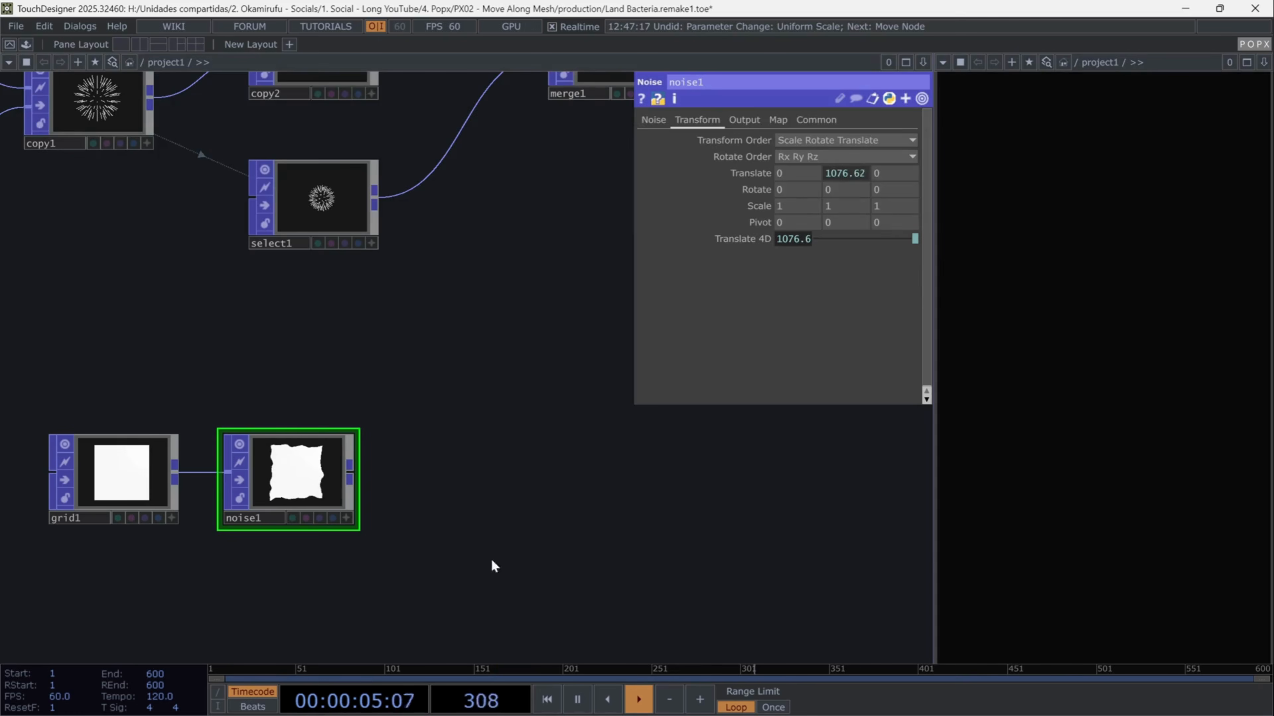
Limit noise1's displacement to the Z axis by setting its Combine Attribute Scope to P.z
{"action": "left_click", "coordinate": [752, 124]}
{"action": "left_click", "coordinate": [804, 250]}
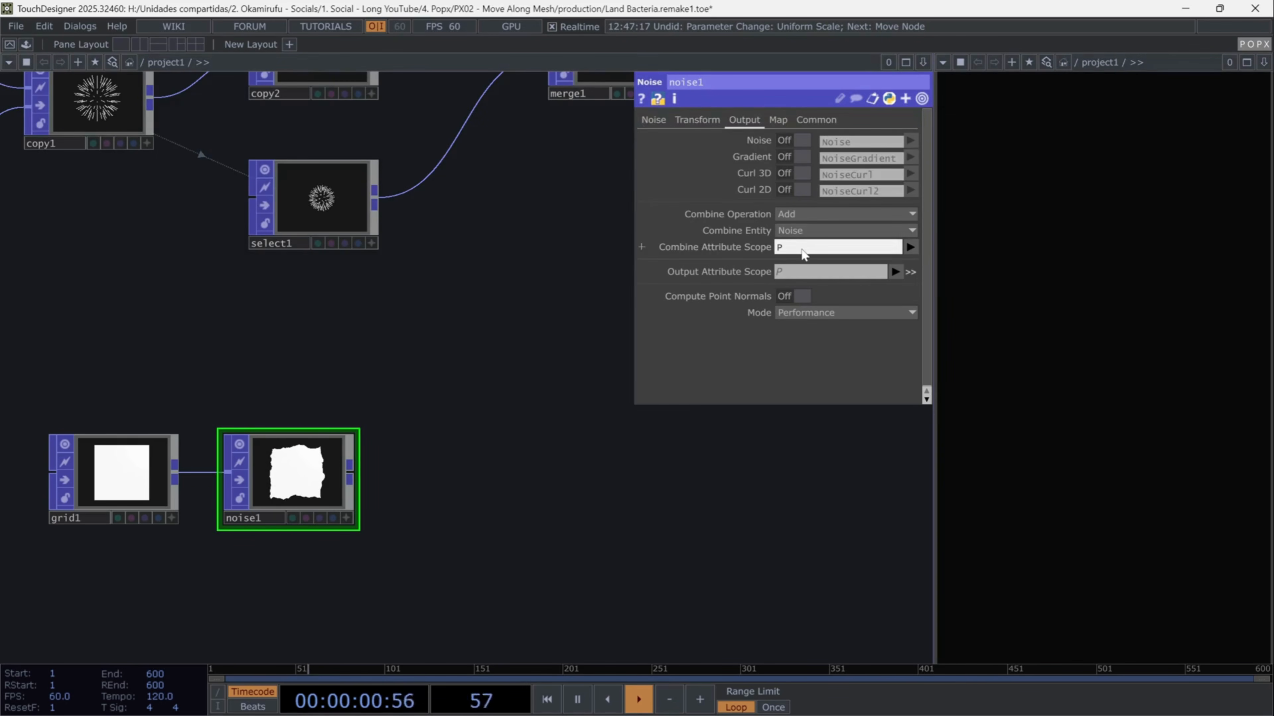
{"action": "type", "text": ".z"}
{"action": "key", "text": "Return"}
Append a second Noise POP to the output of noise1
{"action": "left_click_drag", "start_coordinate": [350, 477], "coordinate": [423, 477]}
{"action": "type", "text": "no"}
{"action": "left_click", "coordinate": [284, 662]}
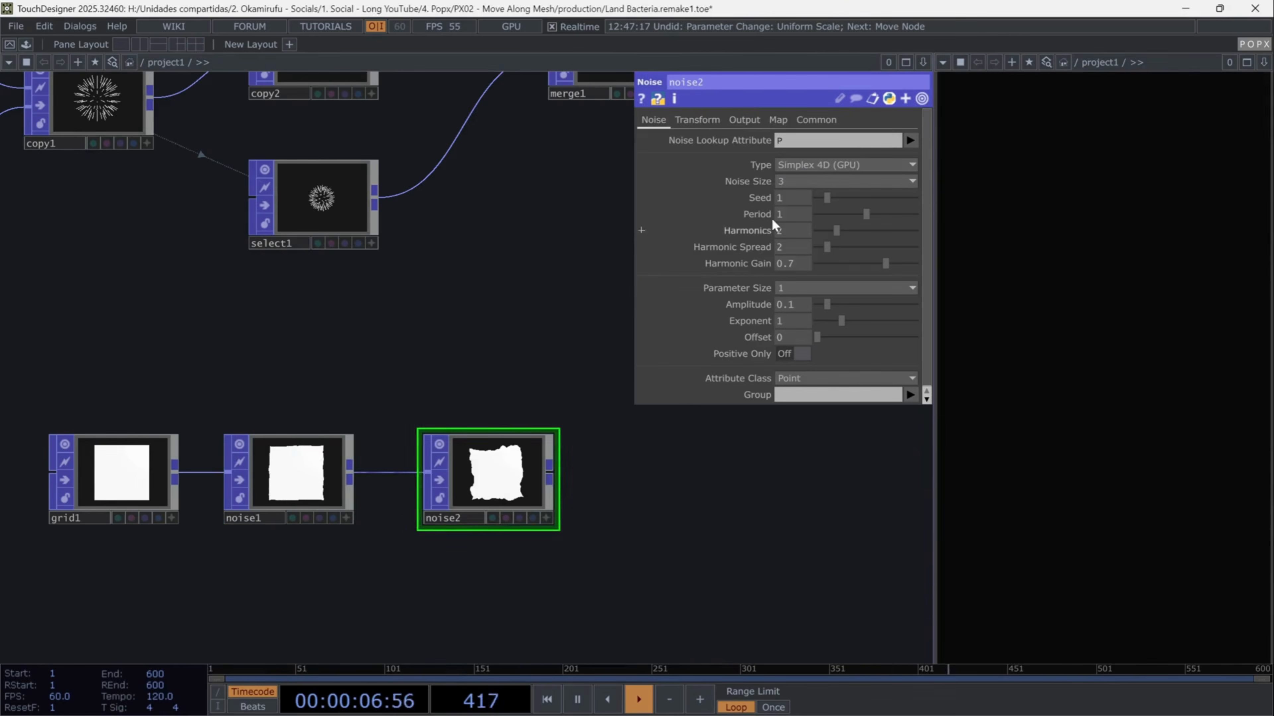
Set noise2's Seed to 2, Period to 5, Harmonic Spread to 5 and Amplitude to 0.01
{"action": "left_click", "coordinate": [777, 200]}
{"action": "type", "text": "2"}
{"action": "key", "text": "Return"}
{"action": "type", "text": "5"}
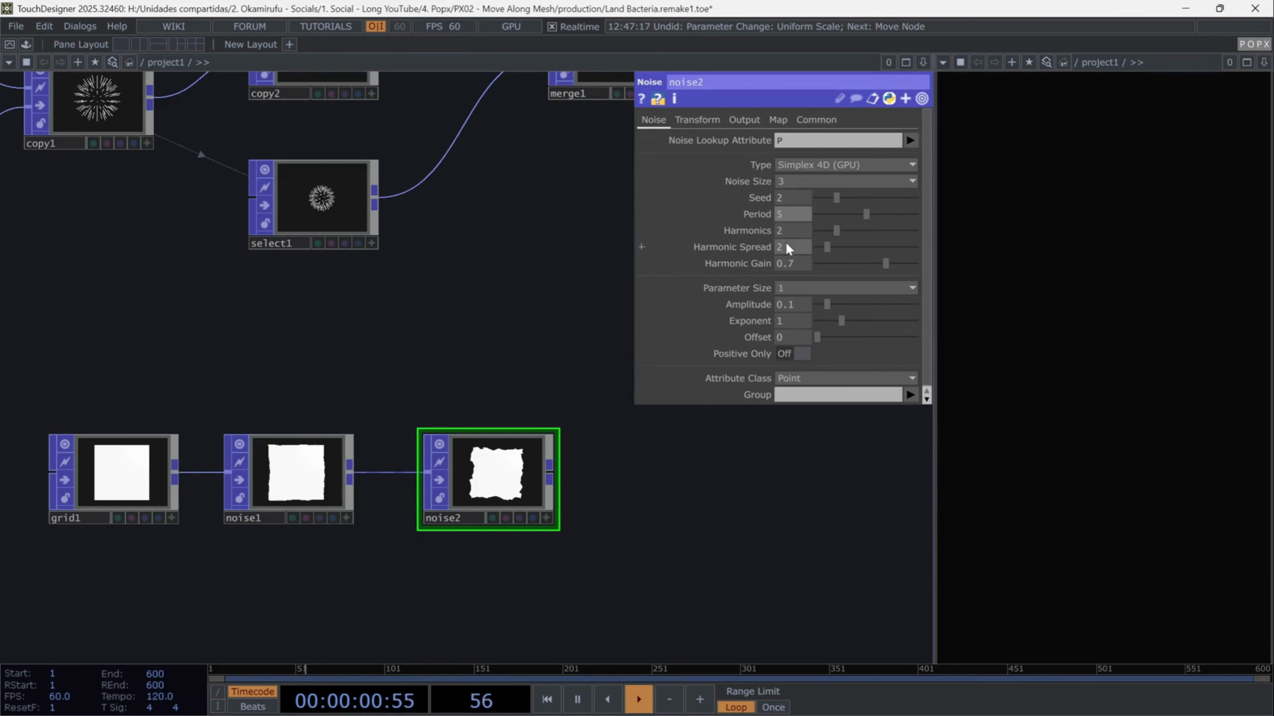
{"action": "key", "text": "Return"}
{"action": "left_click", "coordinate": [797, 304]}
{"action": "type", "text": "0.01"}
{"action": "key", "text": "Return"}
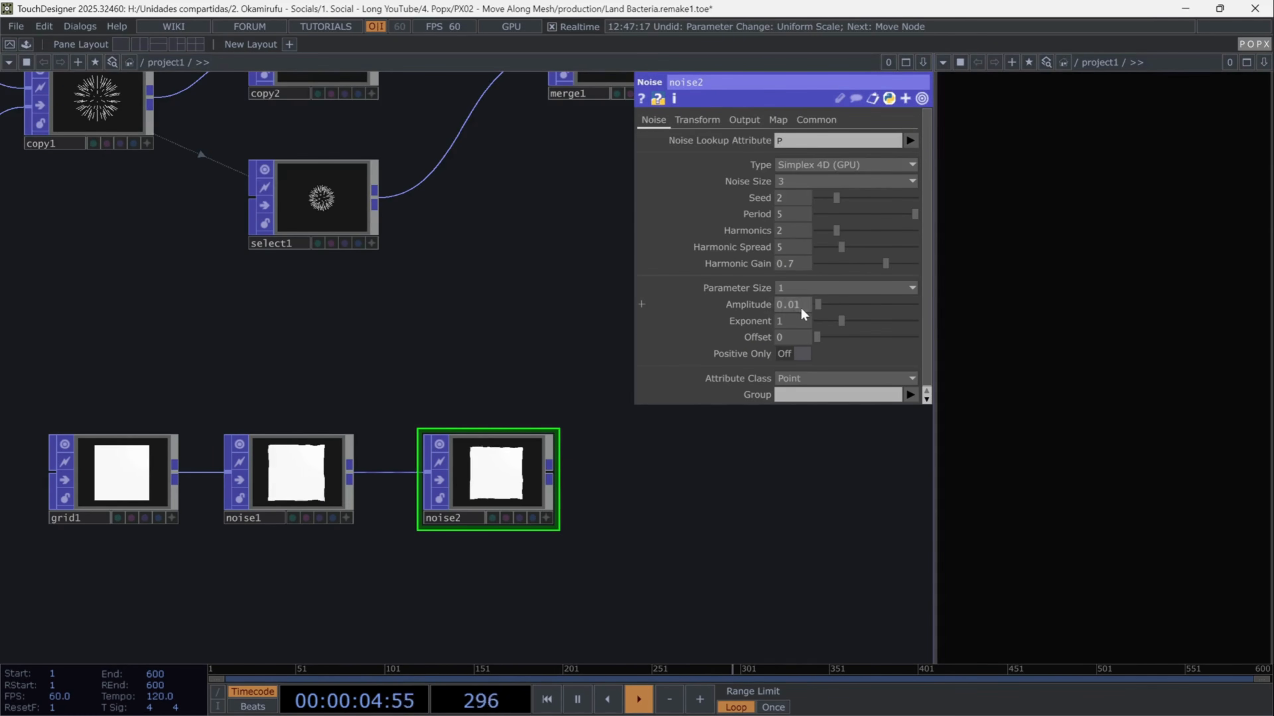
Animate noise2's Translate 4D with absTime.seconds*0.05 and place the node closer to noise1
{"action": "left_click", "coordinate": [697, 120]}
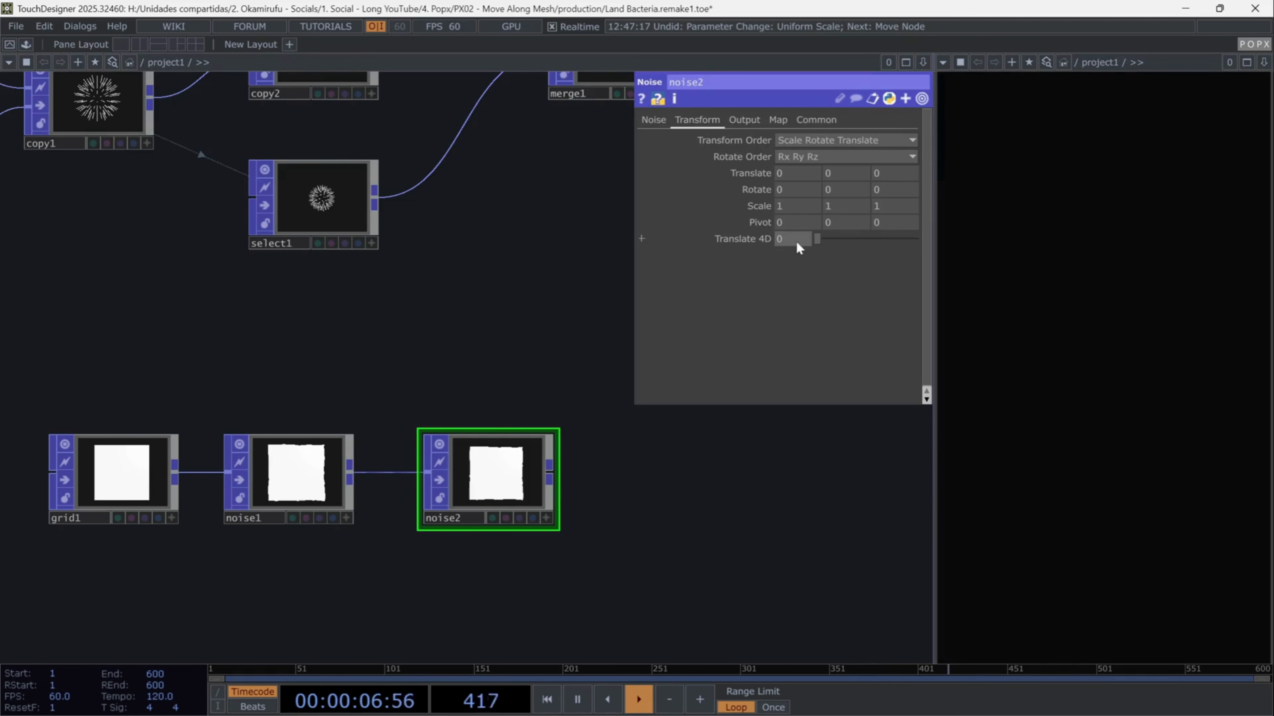
{"action": "type", "text": "abs"}
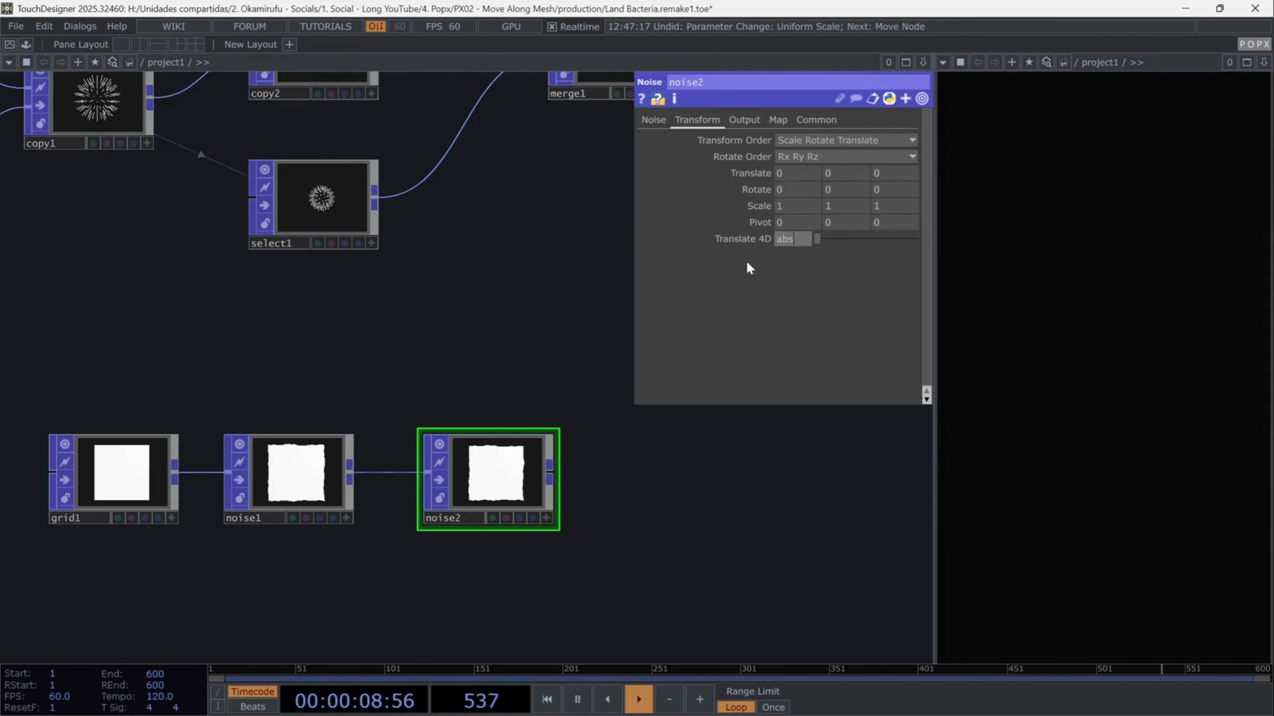
{"action": "type", "text": "Time.seconds*0."}
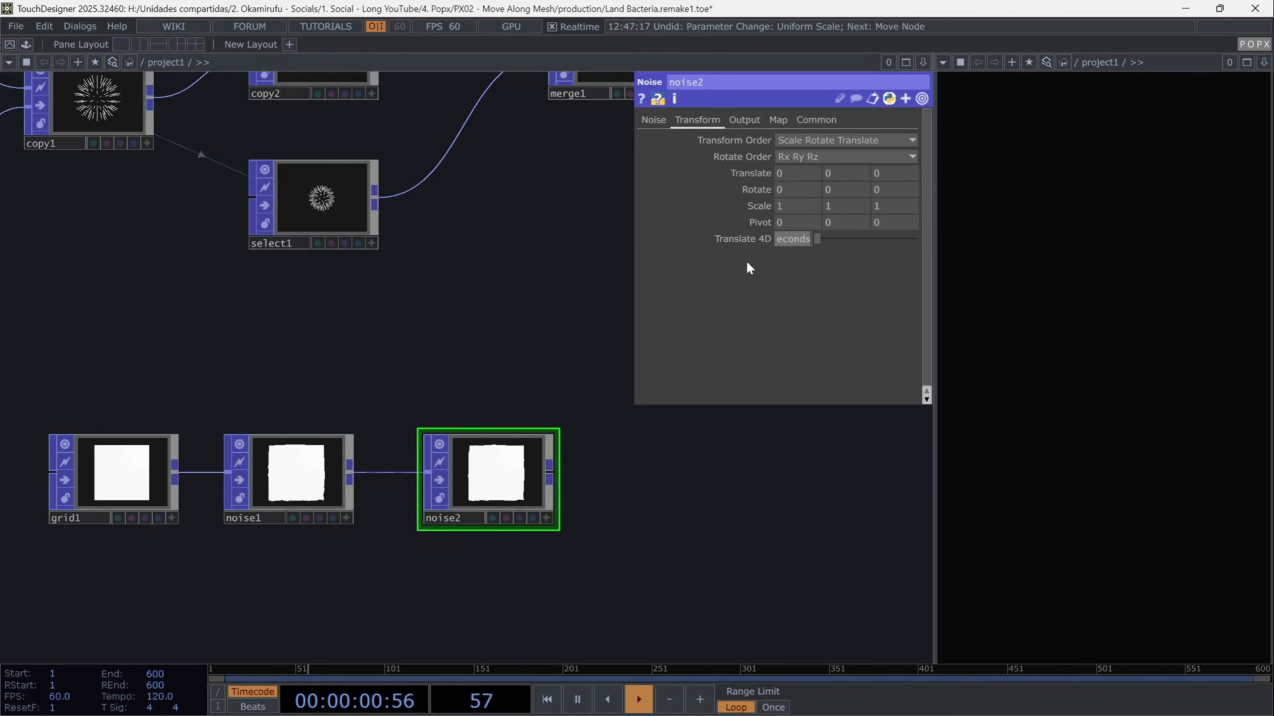
{"action": "type", "text": "1"}
{"action": "key", "text": "Return"}
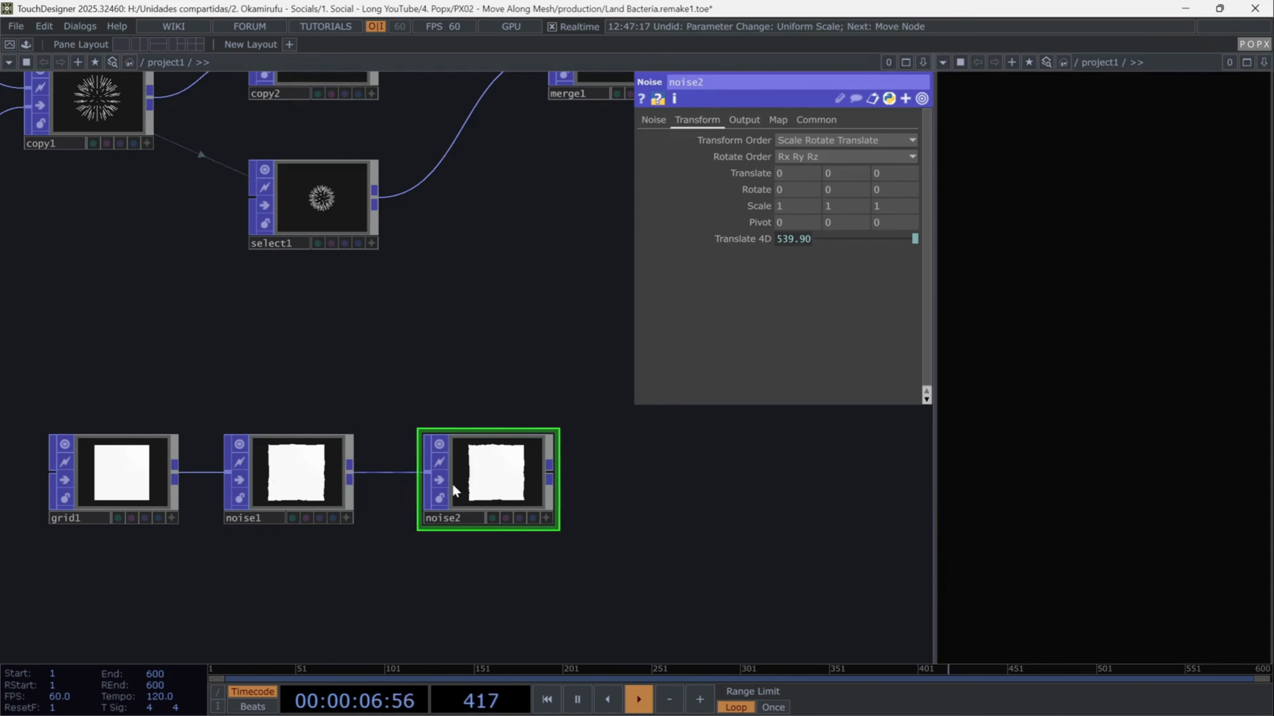
{"action": "left_click_drag", "start_coordinate": [464, 491], "coordinate": [438, 492]}
Set noise2's Combine Entity to Curl 3D and its Combine Attribute Scope to P.xy
{"action": "left_click", "coordinate": [744, 121]}
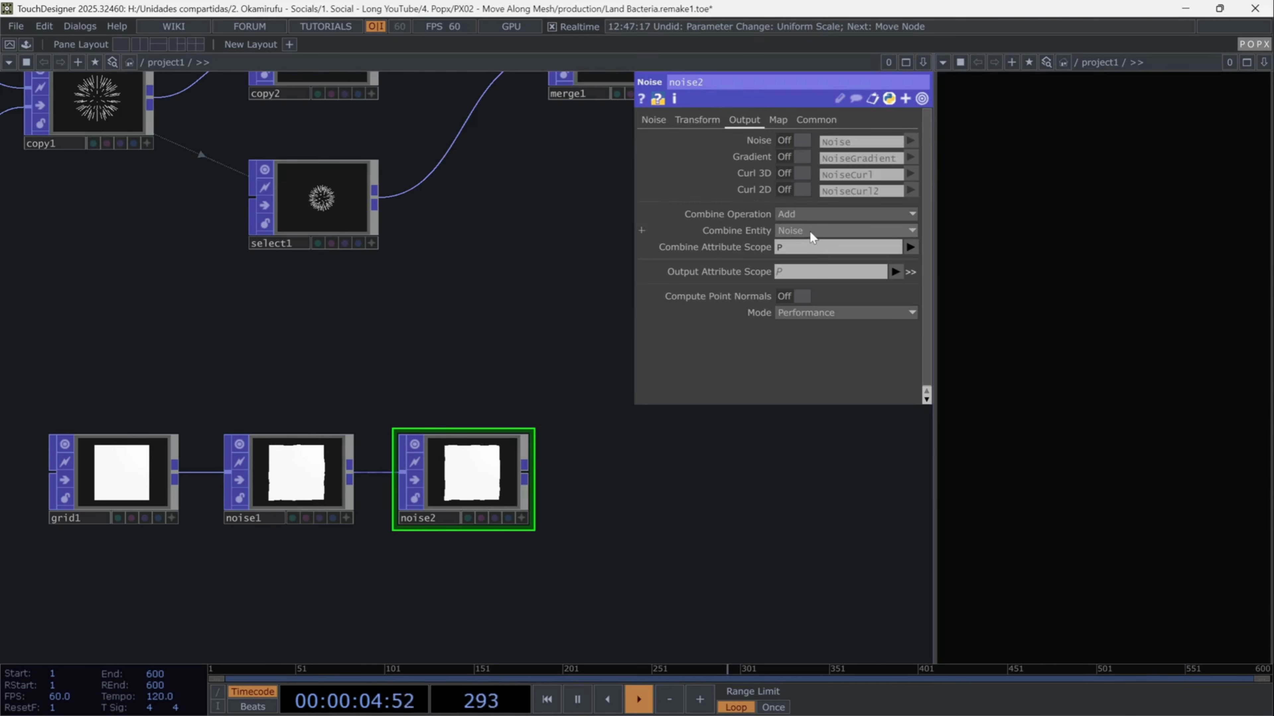
{"action": "left_click", "coordinate": [810, 234]}
{"action": "left_click", "coordinate": [800, 266]}
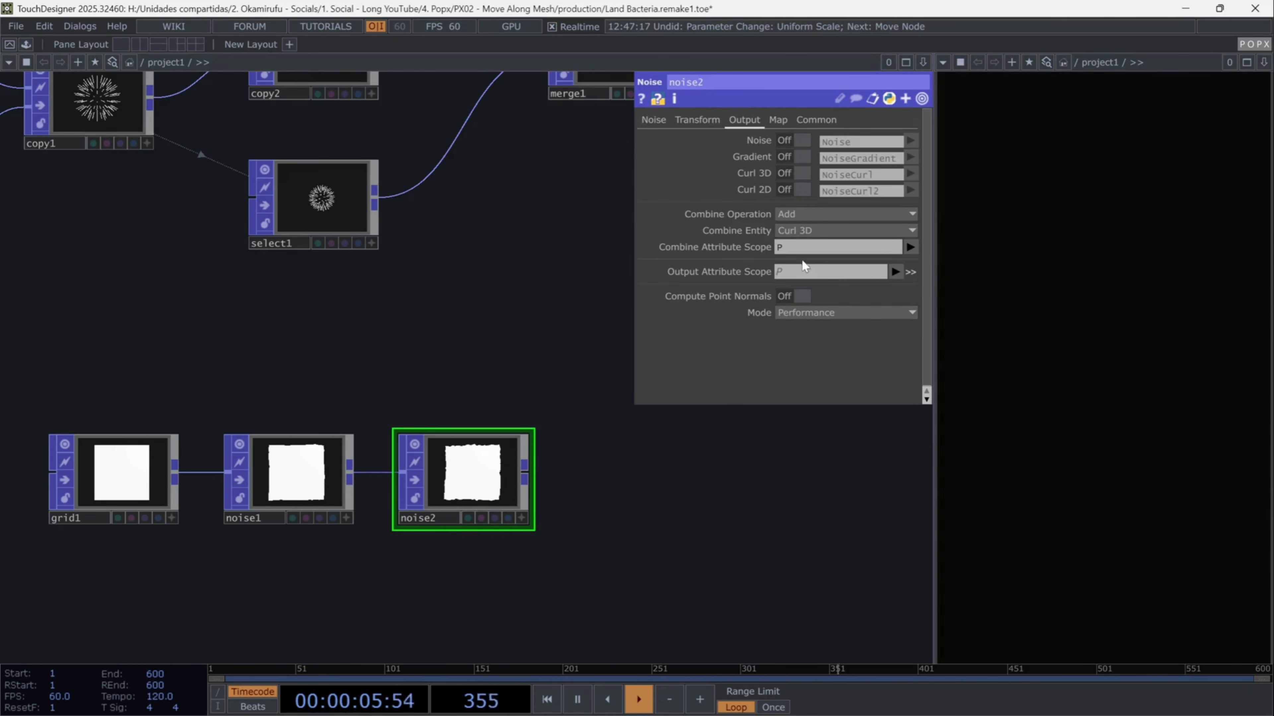
{"action": "left_click", "coordinate": [911, 249]}
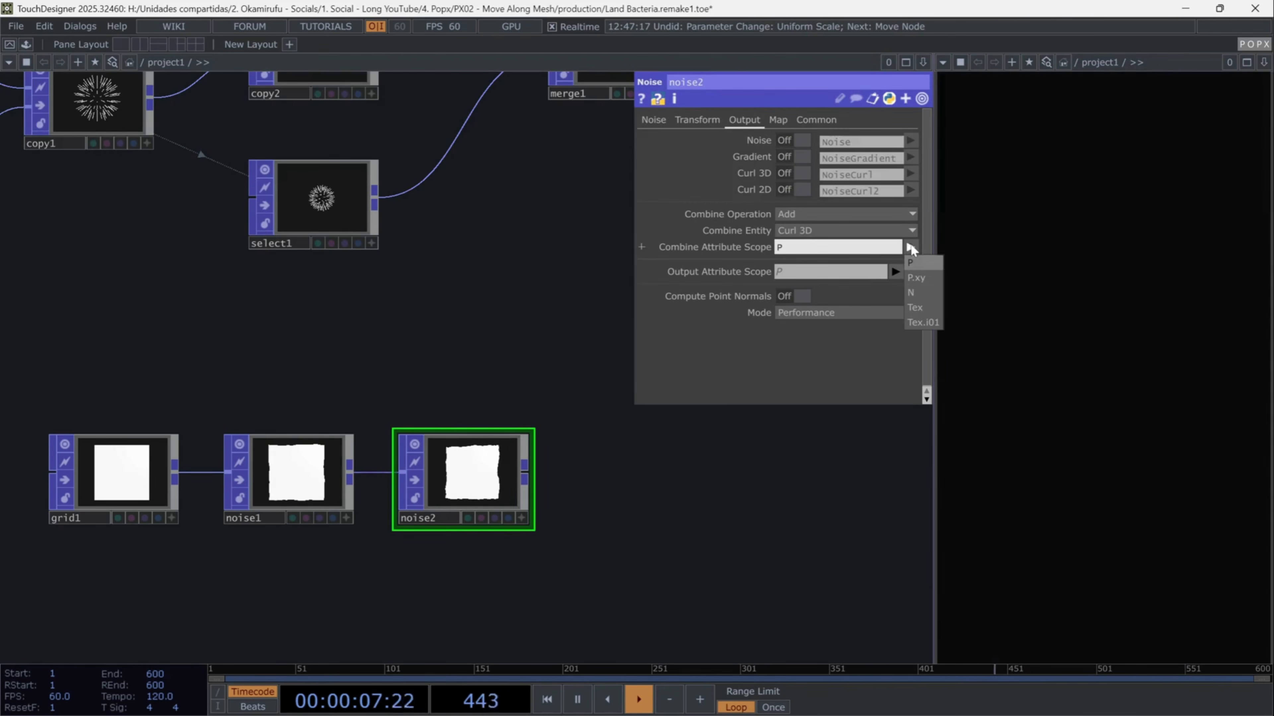
{"action": "left_click", "coordinate": [922, 284]}
Examine the displaced grid from several angles in the 3D viewers of noise1 and noise2
{"action": "scroll", "coordinate": [407, 543], "scroll_direction": "up", "scroll_amount": 5}
{"action": "left_click_drag", "start_coordinate": [409, 545], "coordinate": [478, 613]}
{"action": "key", "text": "p"}
{"action": "left_click_drag", "start_coordinate": [790, 509], "coordinate": [879, 441]}
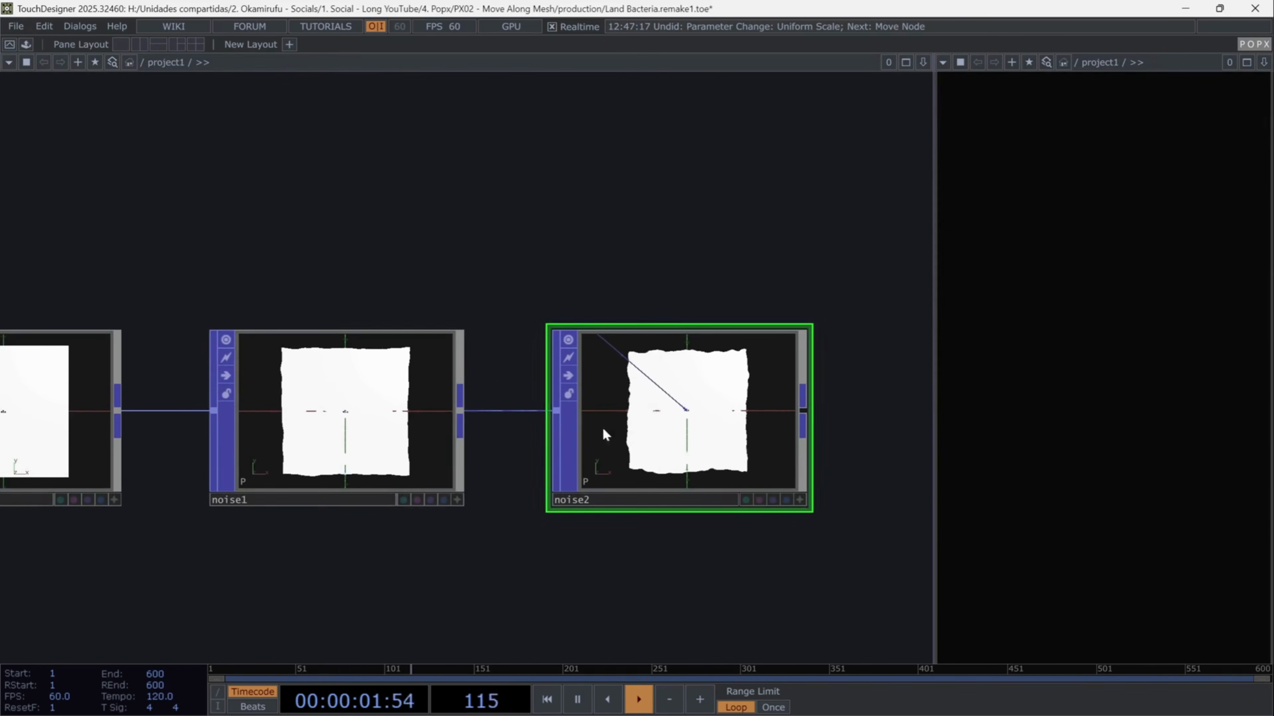
{"action": "left_click_drag", "start_coordinate": [451, 463], "coordinate": [398, 444]}
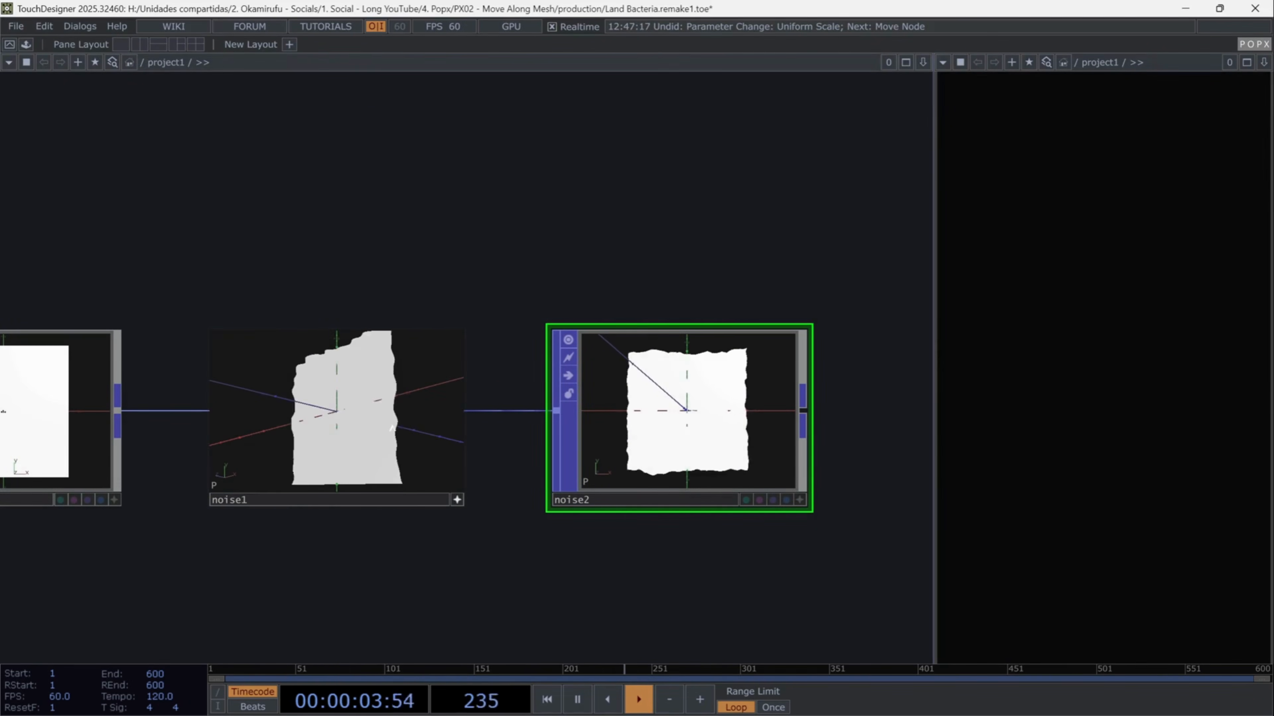
{"action": "left_click", "coordinate": [799, 500]}
{"action": "left_click_drag", "start_coordinate": [778, 472], "coordinate": [723, 419]}
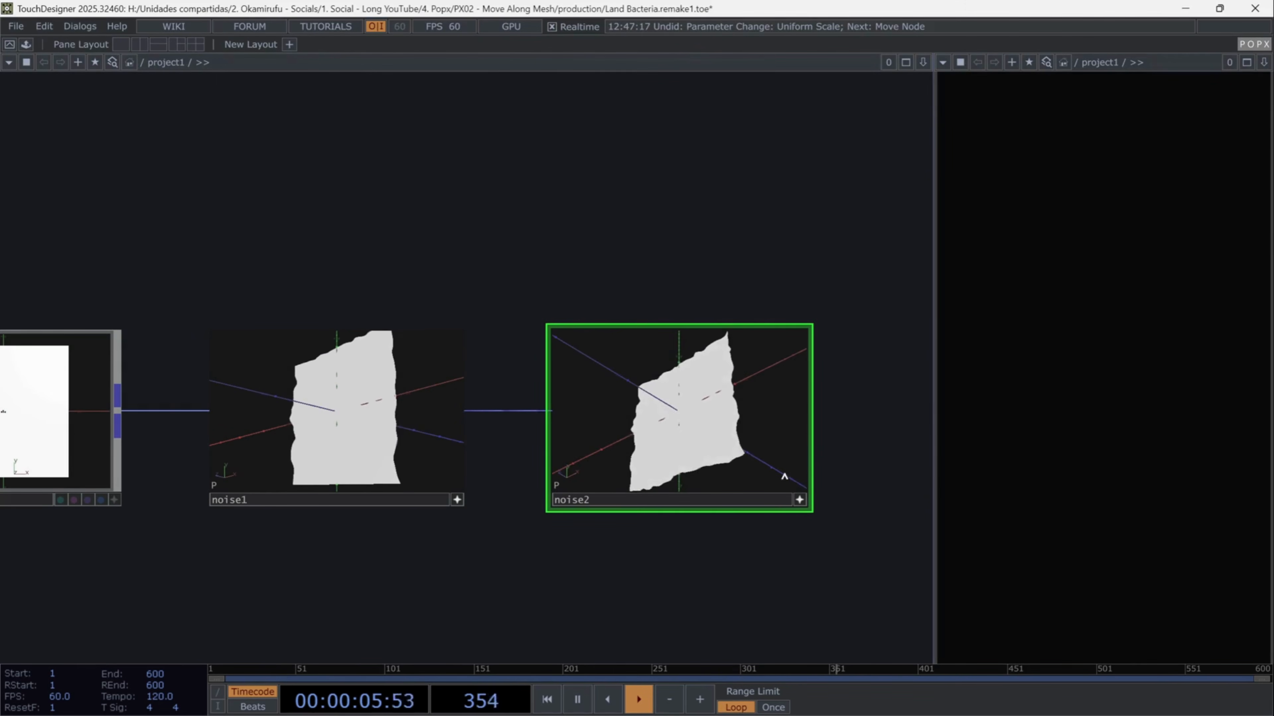
{"action": "left_click_drag", "start_coordinate": [419, 438], "coordinate": [383, 434]}
{"action": "left_click_drag", "start_coordinate": [712, 430], "coordinate": [757, 435]}
{"action": "left_click_drag", "start_coordinate": [391, 440], "coordinate": [484, 421]}
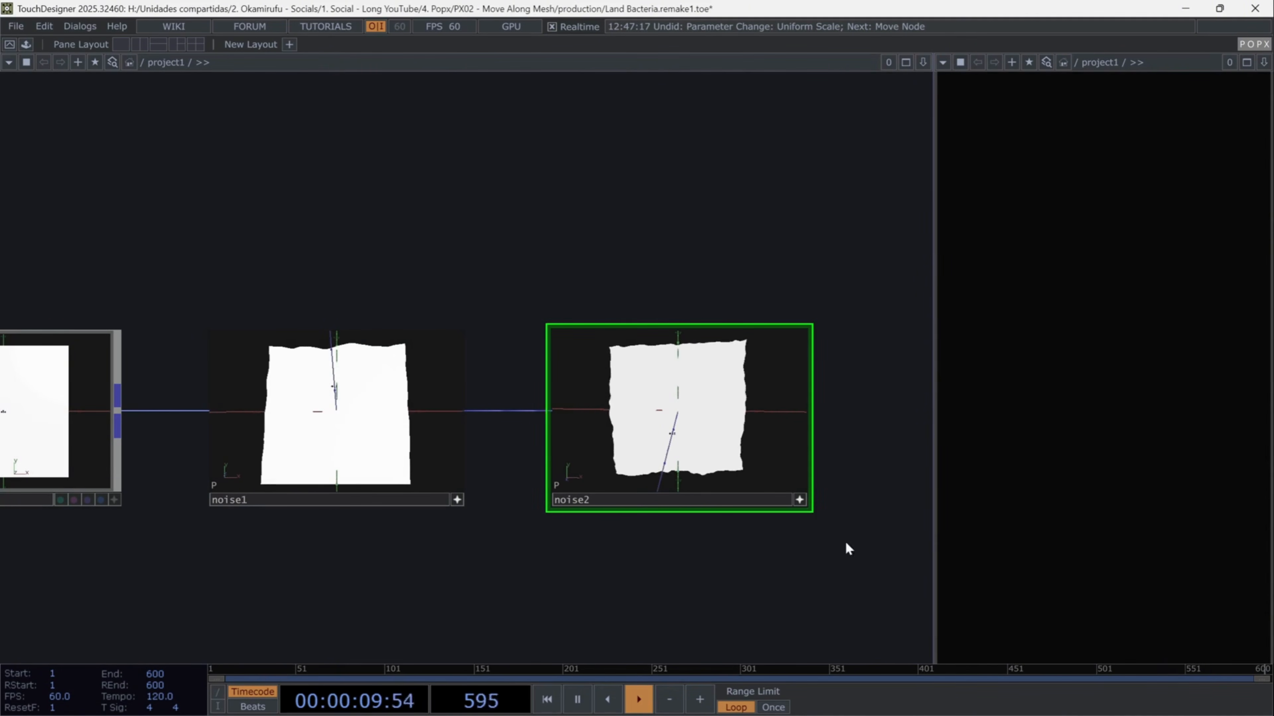
{"action": "left_click", "coordinate": [799, 500]}
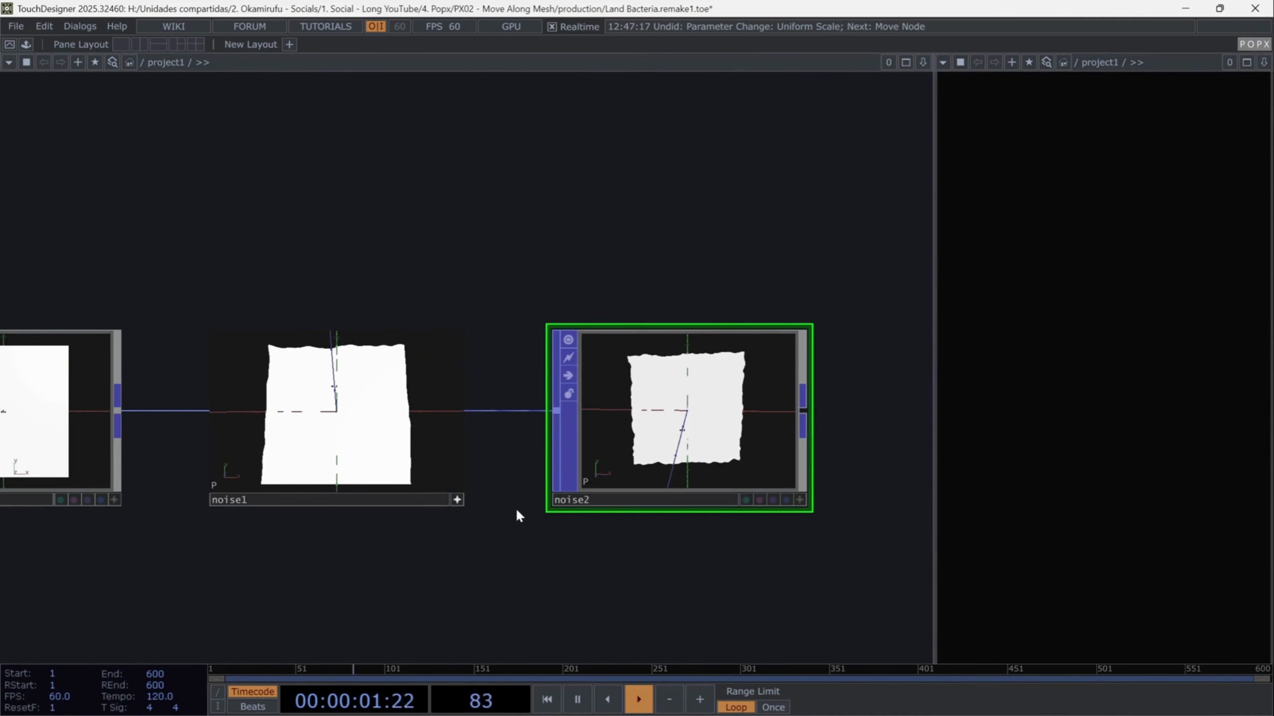
{"action": "left_click", "coordinate": [457, 500]}
{"action": "scroll", "coordinate": [543, 569], "scroll_direction": "down", "scroll_amount": 5}
{"action": "scroll", "coordinate": [460, 527], "scroll_direction": "down", "scroll_amount": 2}
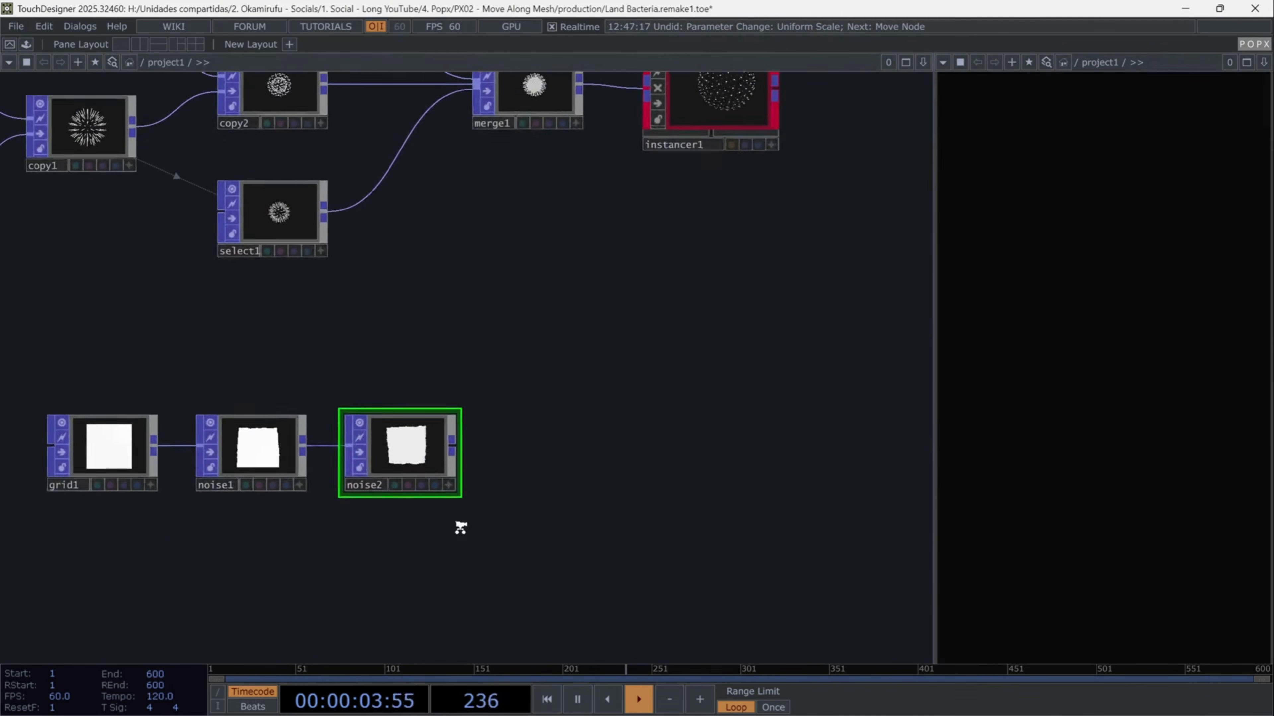
Append a Normal POP to the output of noise2
{"action": "scroll", "coordinate": [451, 419], "scroll_direction": "up", "scroll_amount": 5}
{"action": "left_click", "coordinate": [450, 415]}
{"action": "left_click", "coordinate": [496, 419]}
{"action": "type", "text": "nomral"}
{"action": "key", "text": "BackSpace"}
{"action": "key", "text": "BackSpace"}
{"action": "key", "text": "BackSpace"}
{"action": "key", "text": "BackSpace"}
{"action": "type", "text": "rmal"}
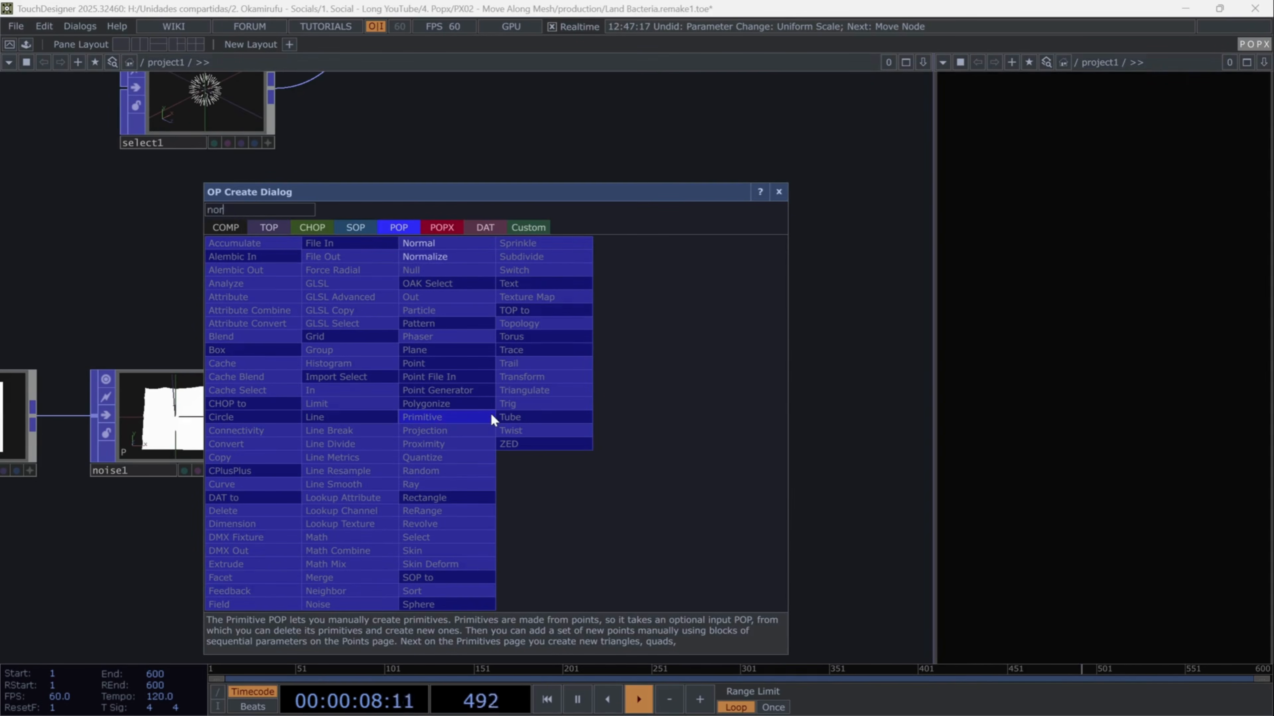
{"action": "key", "text": "Return"}
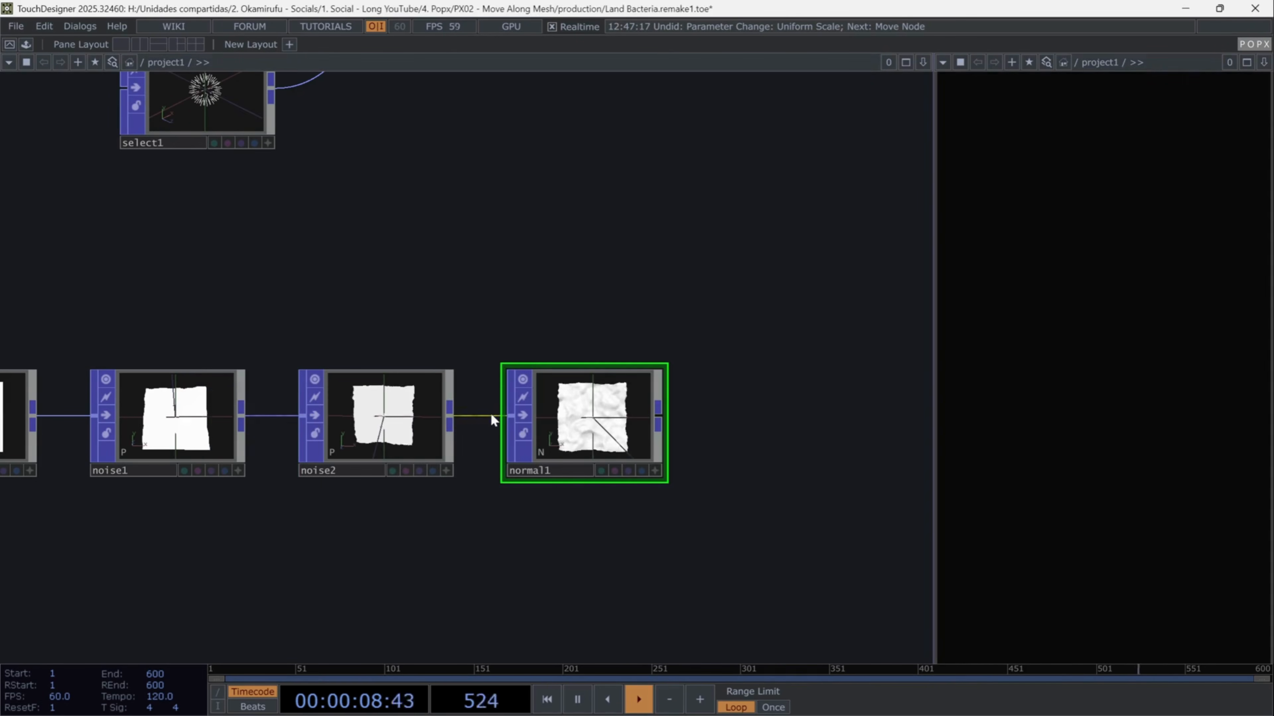
{"action": "left_click_drag", "start_coordinate": [717, 447], "coordinate": [517, 451]}
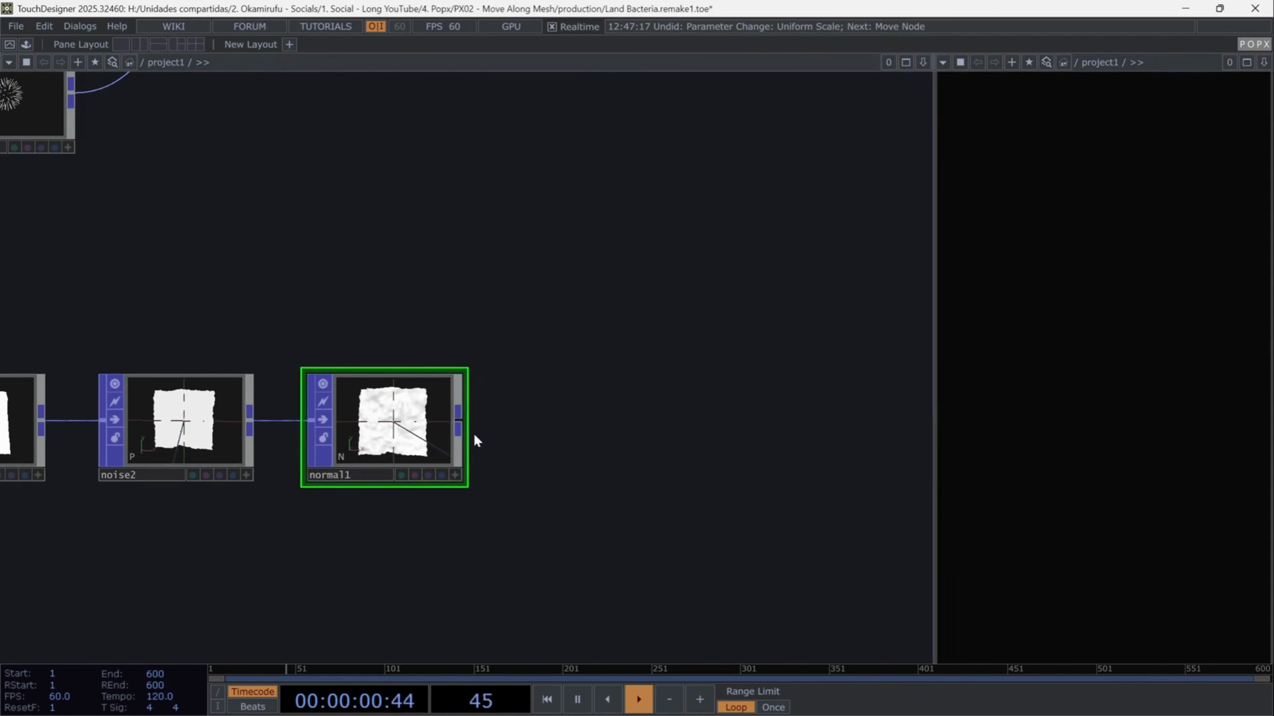
Append a POPX Orient Mesh operator to the output of normal1
{"action": "left_click", "coordinate": [460, 421]}
{"action": "left_click", "coordinate": [534, 416]}
{"action": "type", "text": "o"}
{"action": "left_click", "coordinate": [479, 224]}
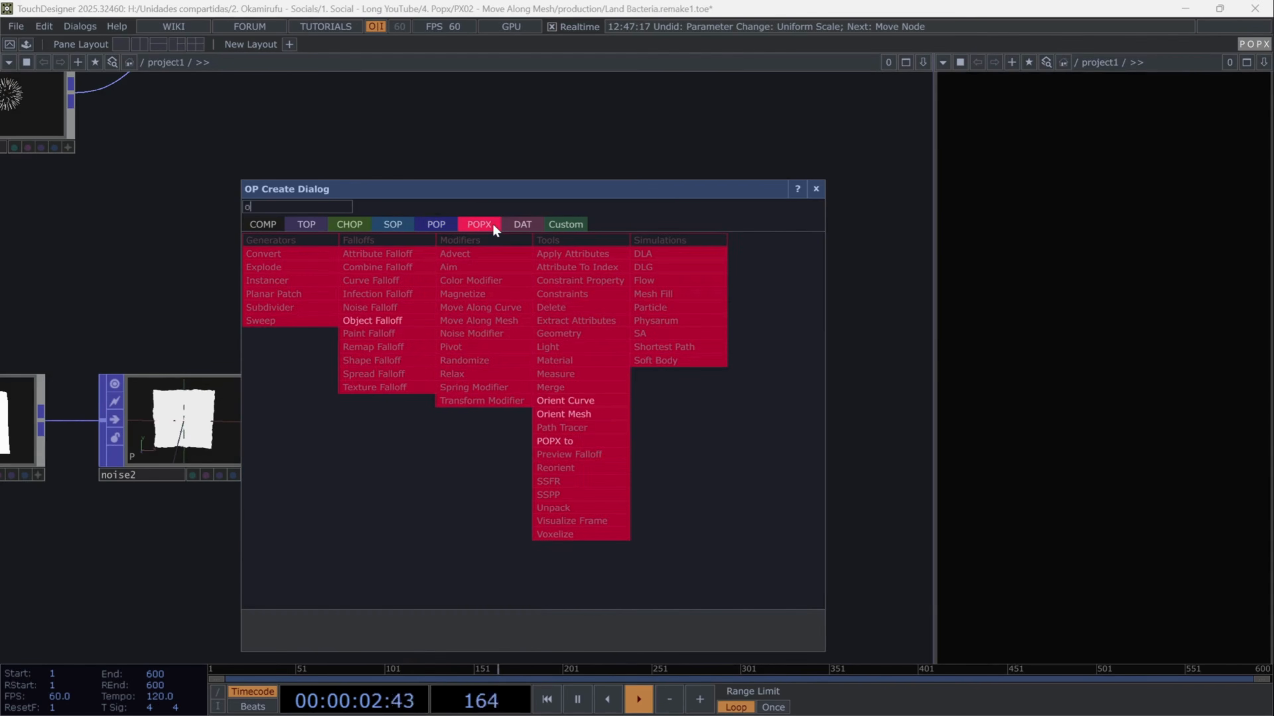
{"action": "left_click", "coordinate": [591, 412]}
{"action": "left_click", "coordinate": [662, 341]}
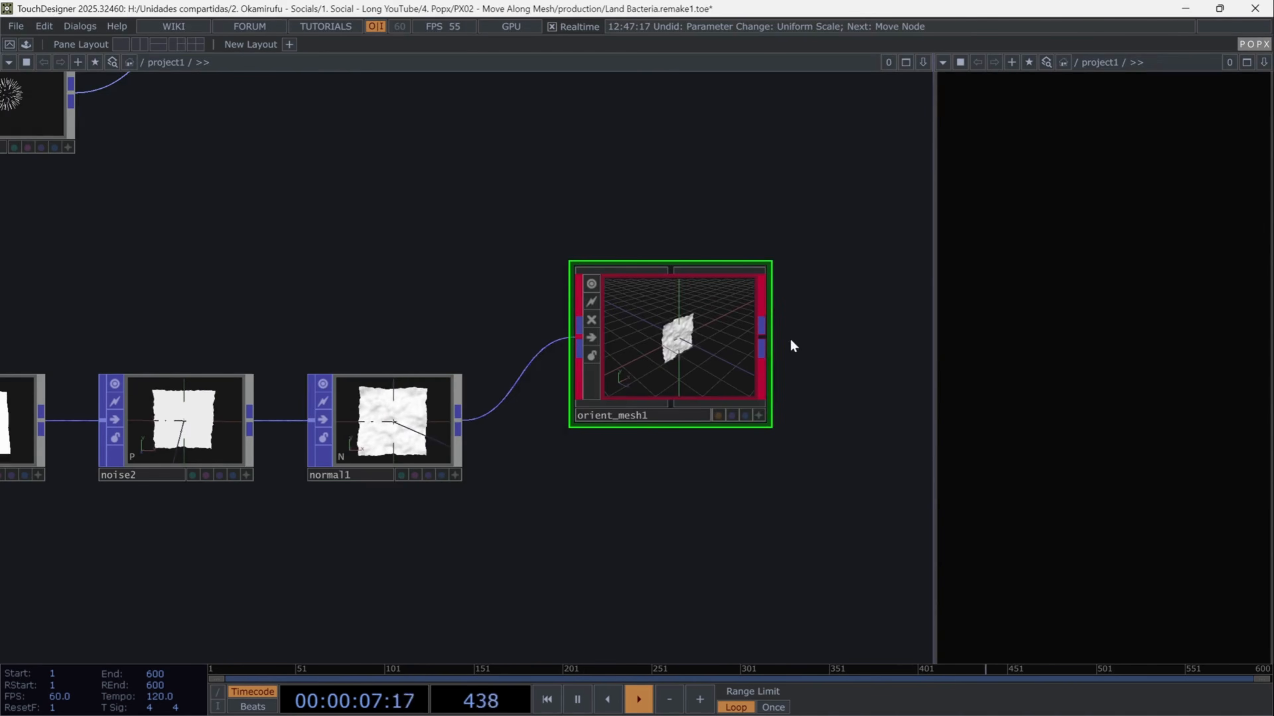
{"action": "left_click_drag", "start_coordinate": [787, 342], "coordinate": [650, 359]}
Set orient_mesh1's up vector color to black and its Compute Method to Compute From Polygons
{"action": "key", "text": "p"}
{"action": "left_click", "coordinate": [762, 198]}
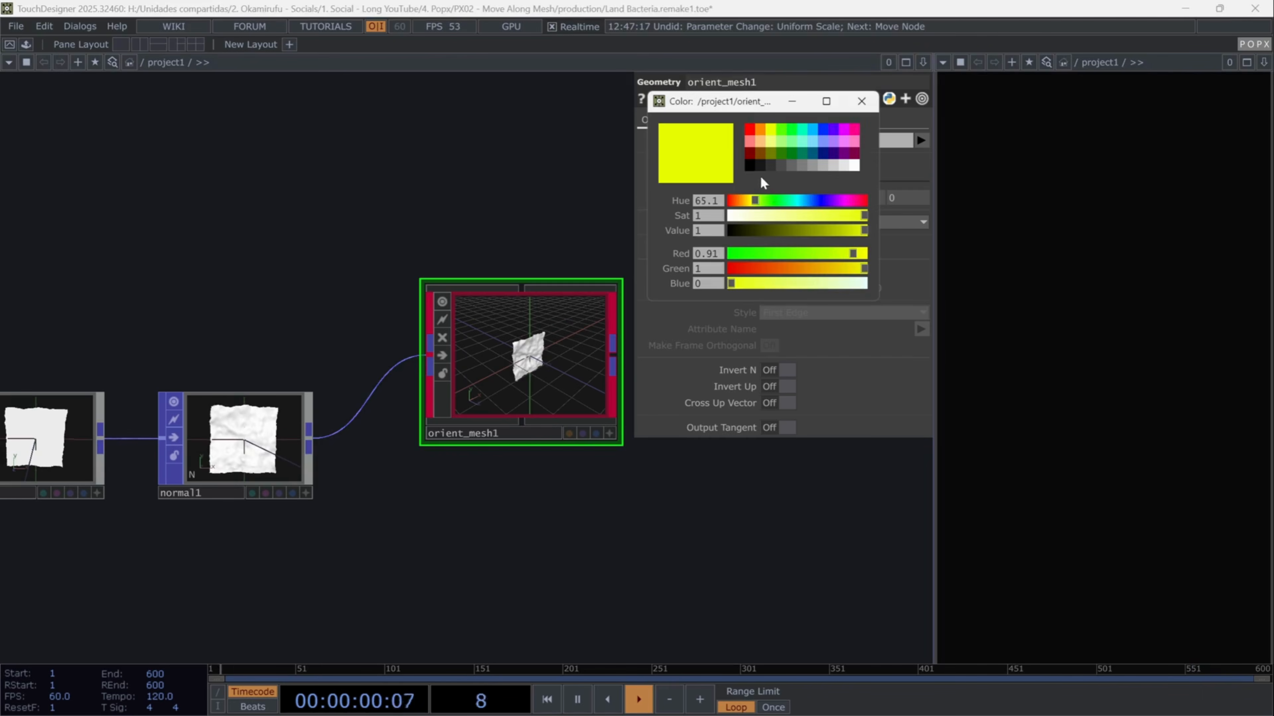
{"action": "left_click", "coordinate": [748, 167]}
{"action": "left_click", "coordinate": [861, 101]}
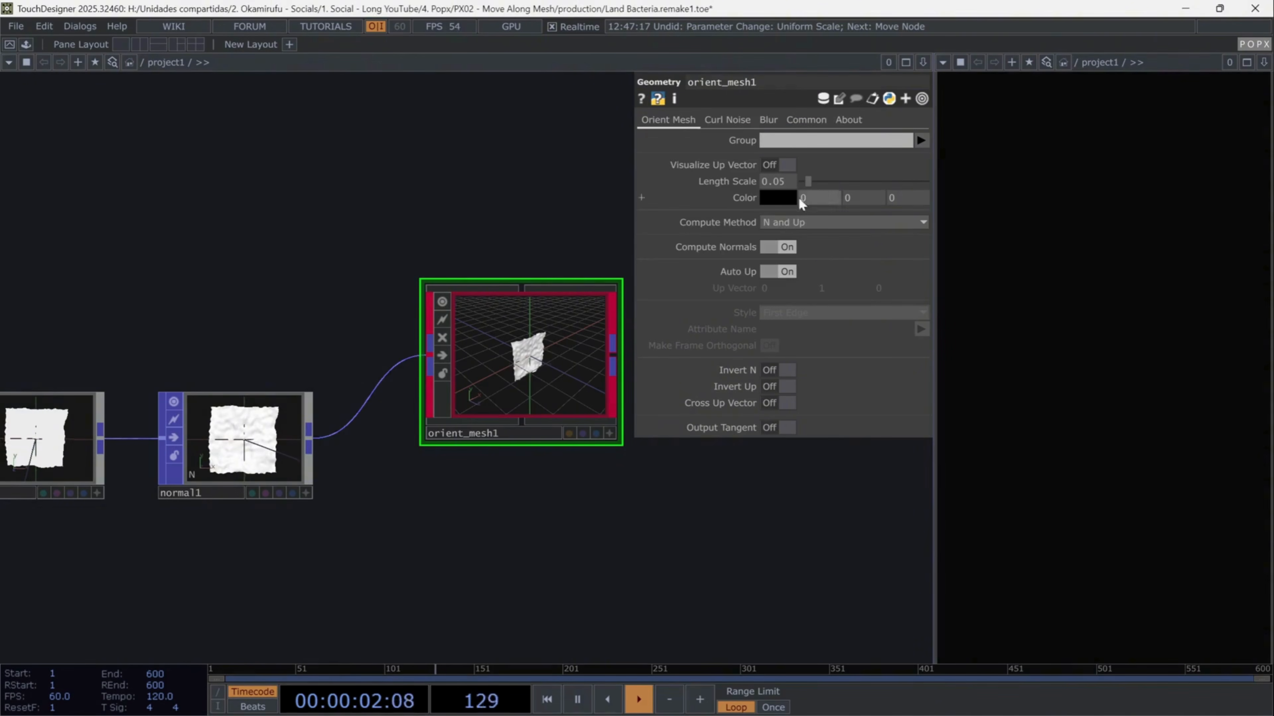
{"action": "left_click", "coordinate": [784, 220]}
{"action": "left_click", "coordinate": [806, 240]}
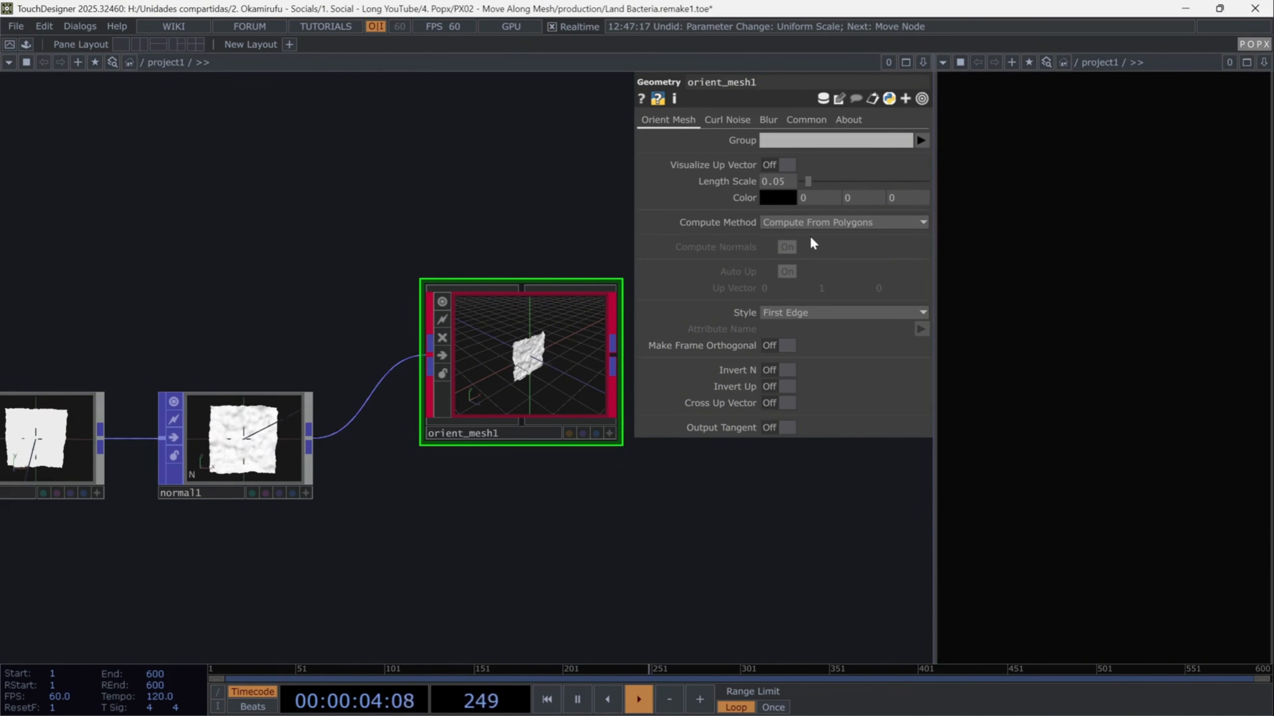
Enable Curl Noise on orient_mesh1 and set its Period to 2
{"action": "left_click", "coordinate": [745, 122]}
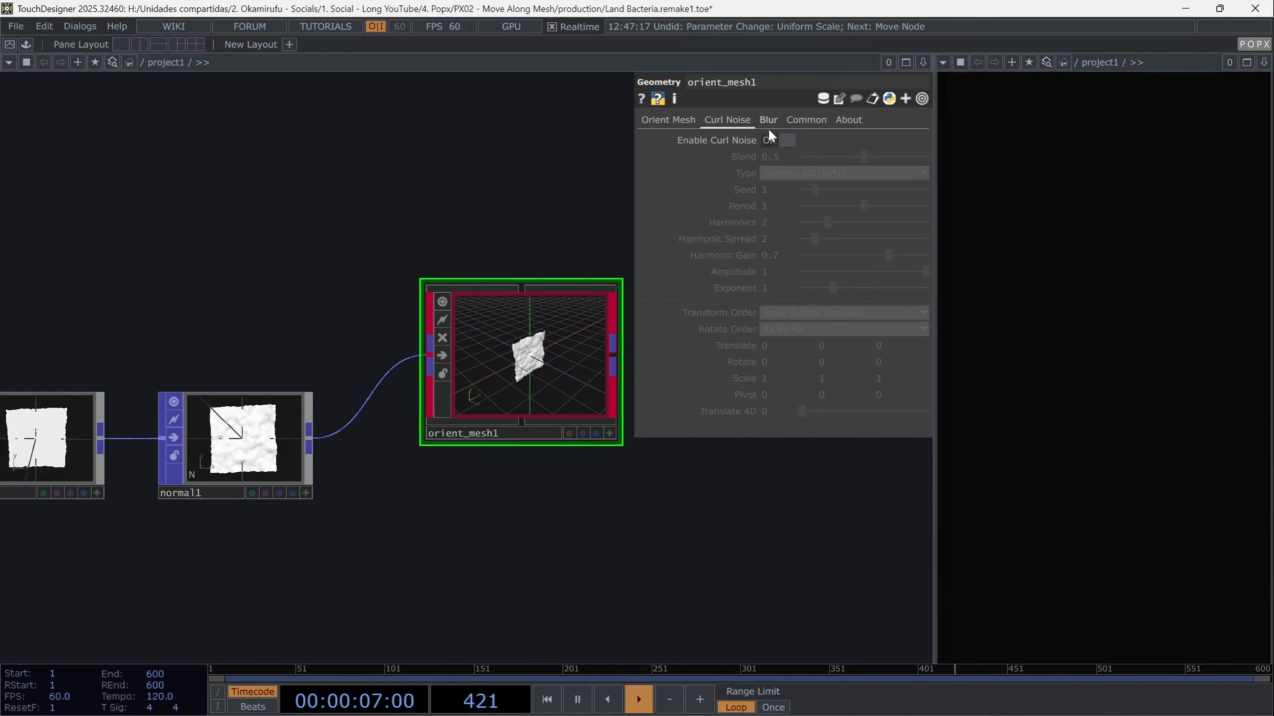
{"action": "left_click", "coordinate": [788, 142]}
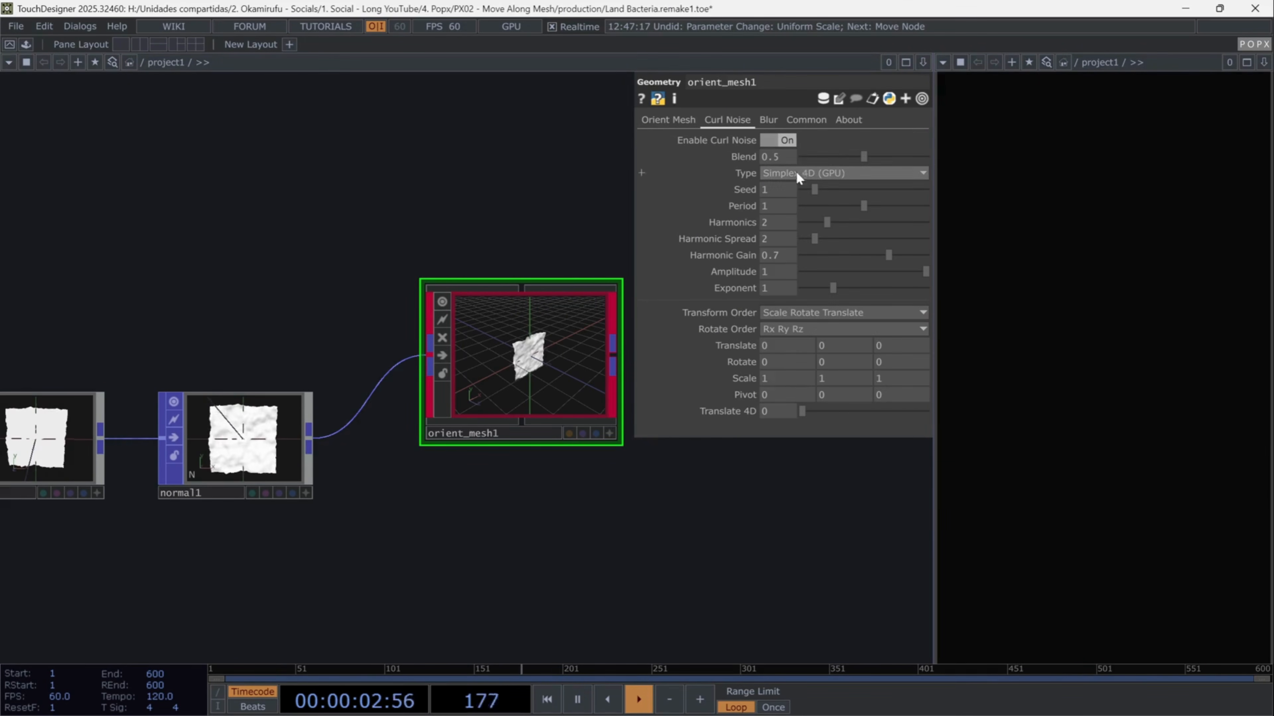
{"action": "key", "text": "Return"}
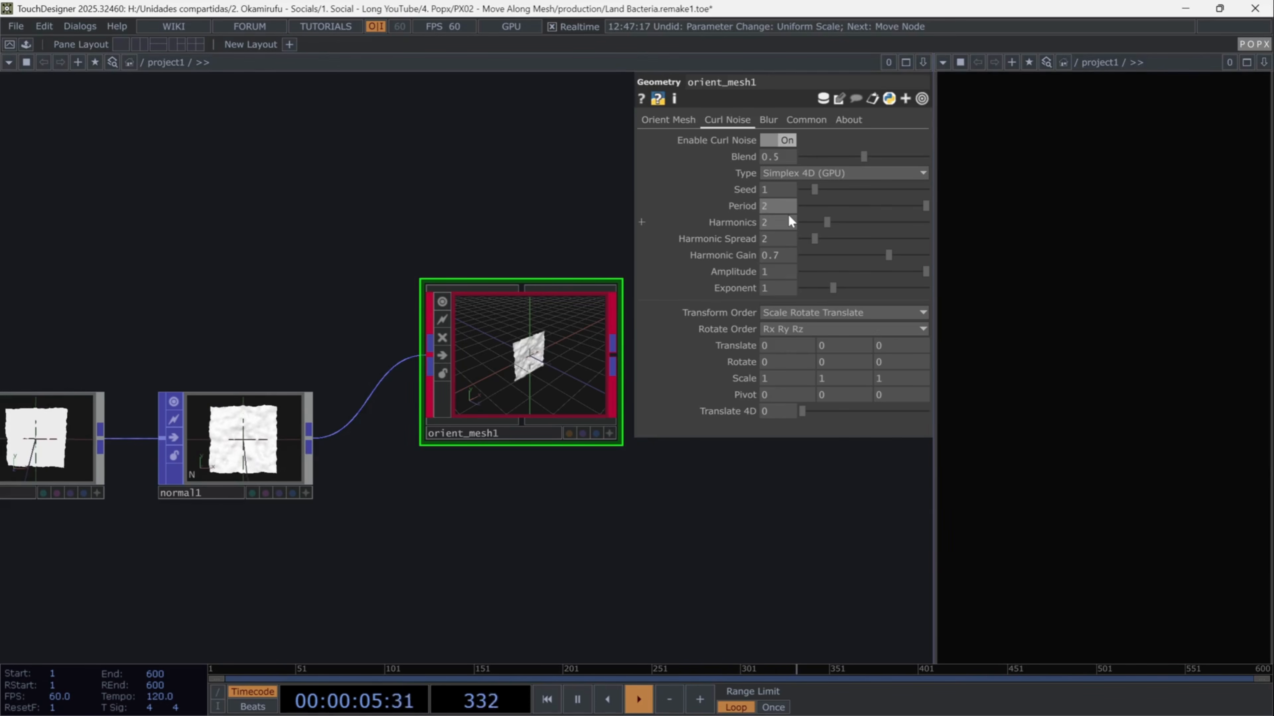
Examine the oriented terrain mesh in orient_mesh1's viewer and set its shading mode to Wireframe
{"action": "scroll", "coordinate": [521, 352], "scroll_direction": "up", "scroll_amount": 4}
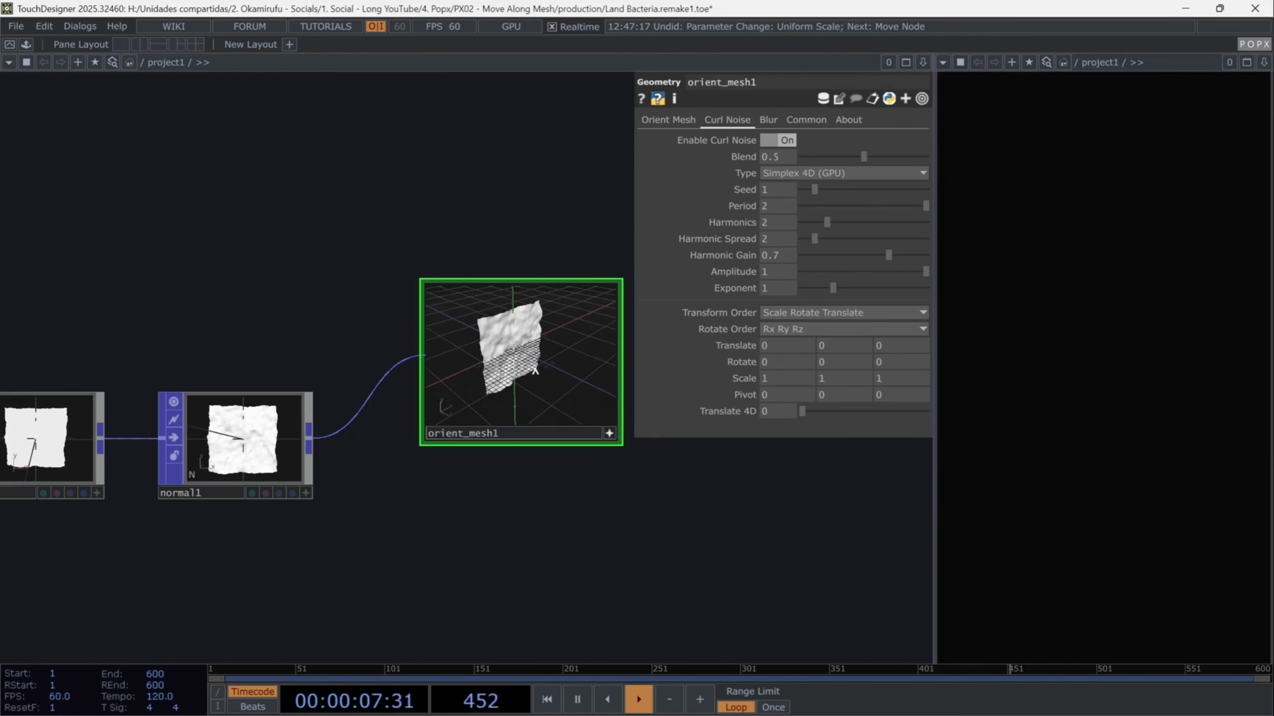
{"action": "mouse_move", "coordinate": [519, 348]}
{"action": "left_mouse_down"}
{"action": "mouse_move", "coordinate": [466, 317]}
{"action": "mouse_move", "coordinate": [501, 333]}
{"action": "left_mouse_up"}
{"action": "scroll", "coordinate": [501, 333], "scroll_direction": "up", "scroll_amount": 6}
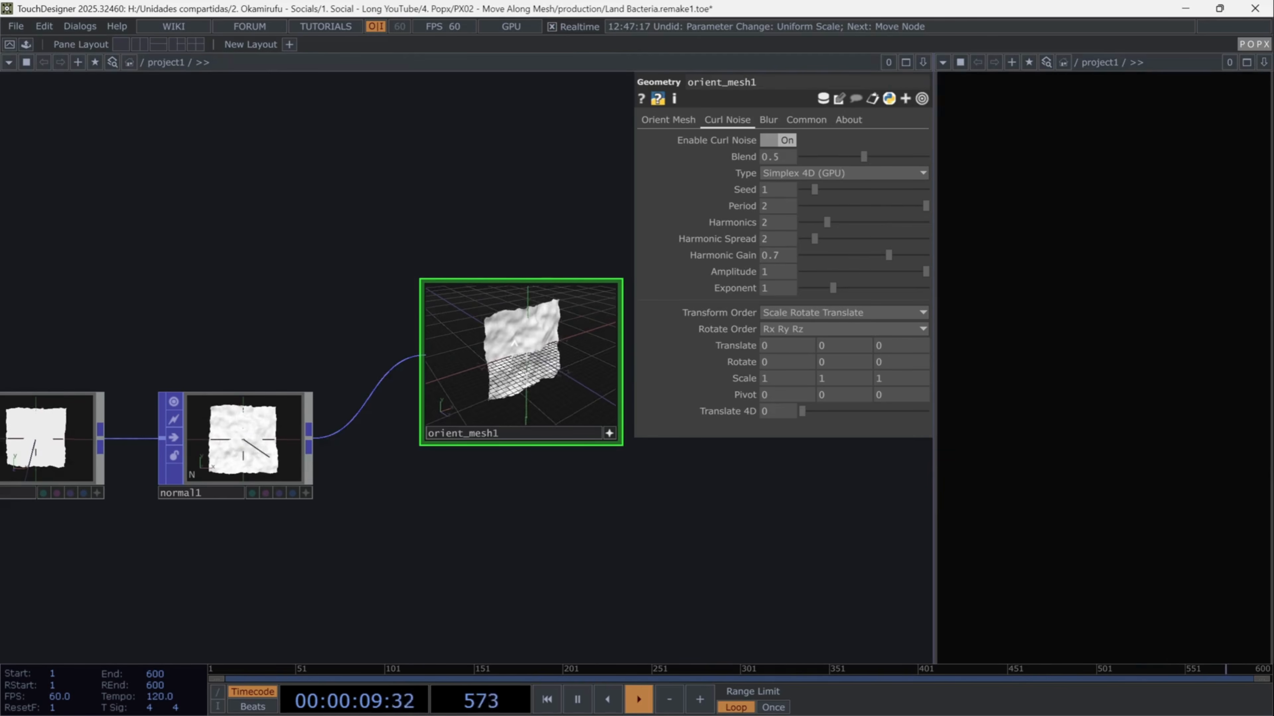
{"action": "scroll", "coordinate": [502, 332], "scroll_direction": "down", "scroll_amount": 5}
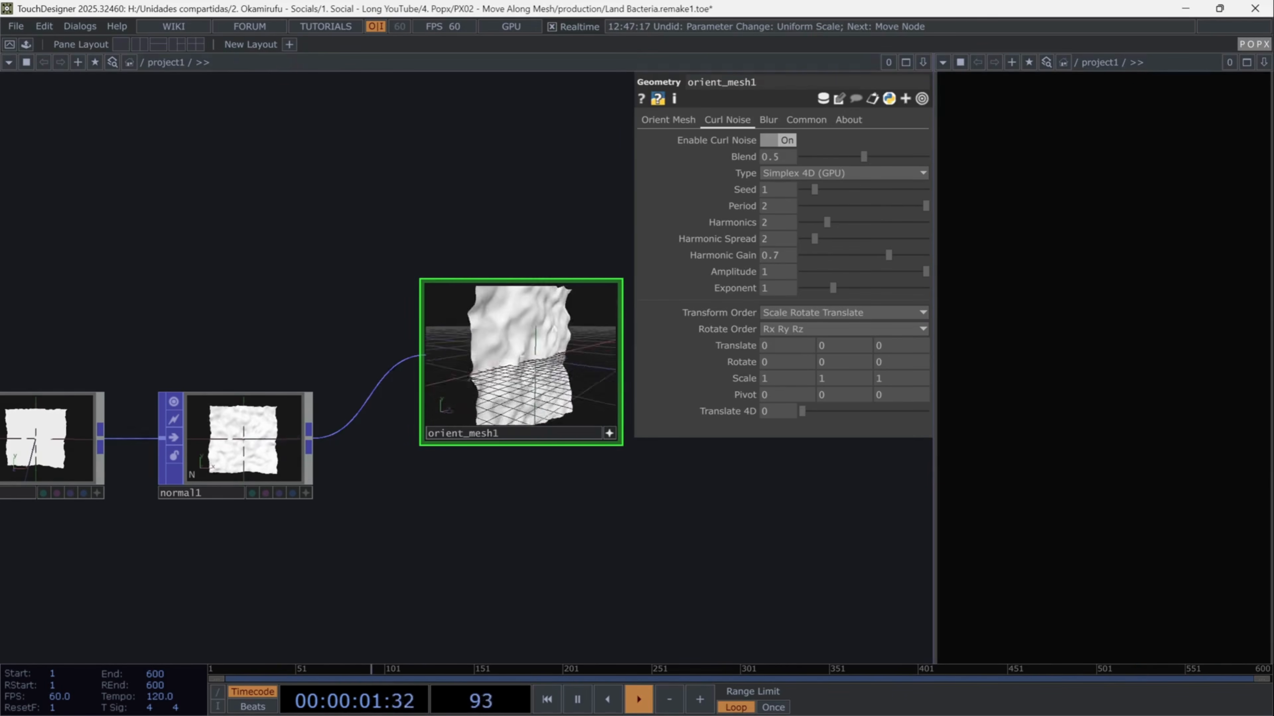
{"action": "right_click", "coordinate": [609, 352]}
{"action": "mouse_move", "coordinate": [752, 365]}
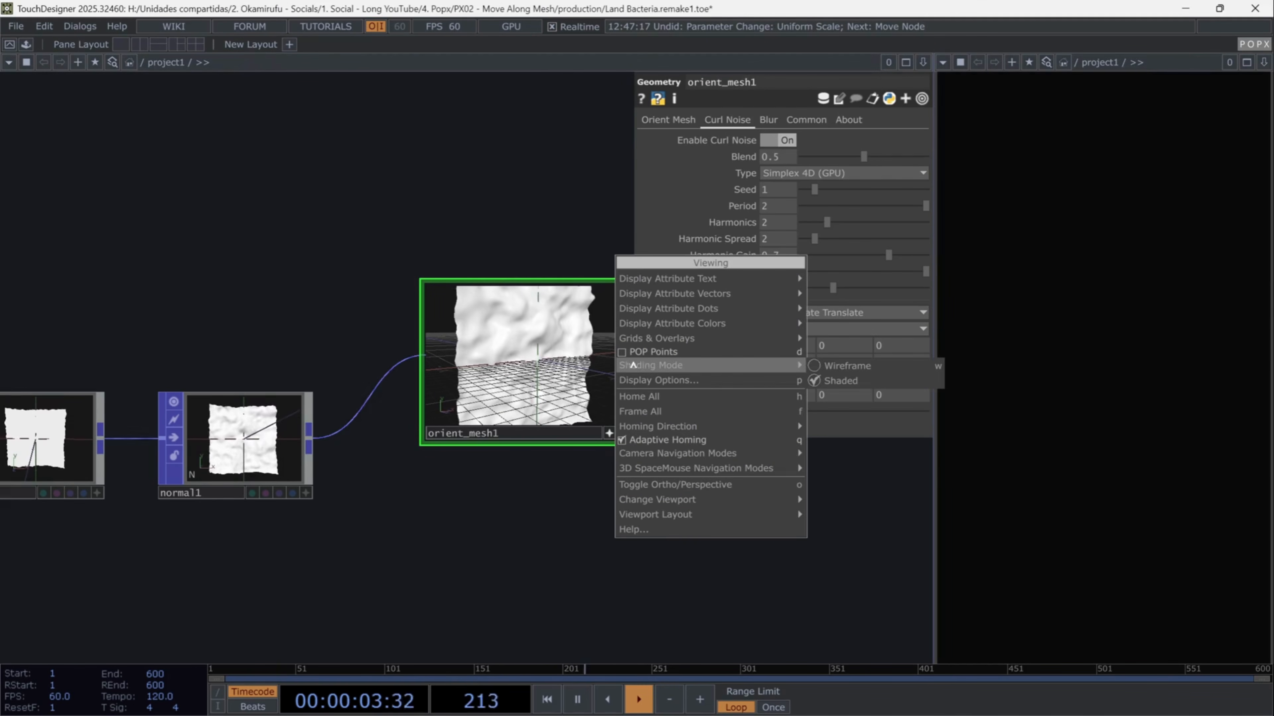
{"action": "left_click", "coordinate": [817, 368]}
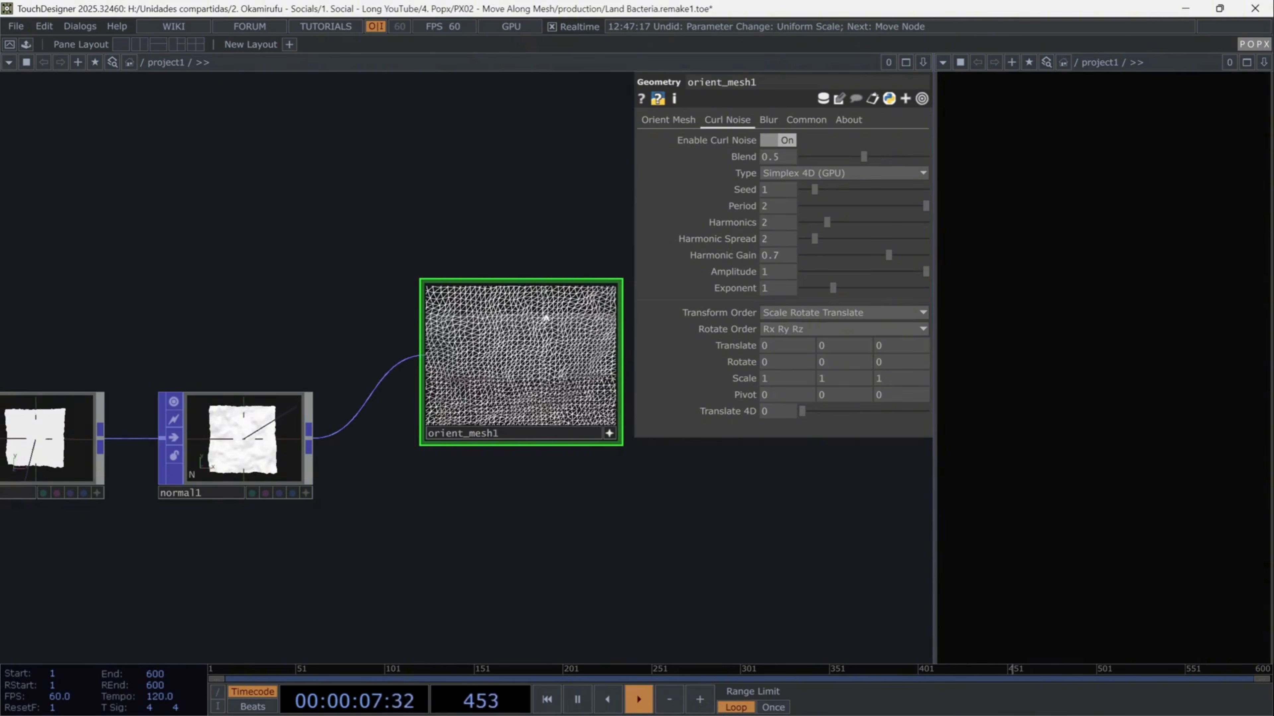
{"action": "scroll", "coordinate": [552, 376], "scroll_direction": "down", "scroll_amount": 3}
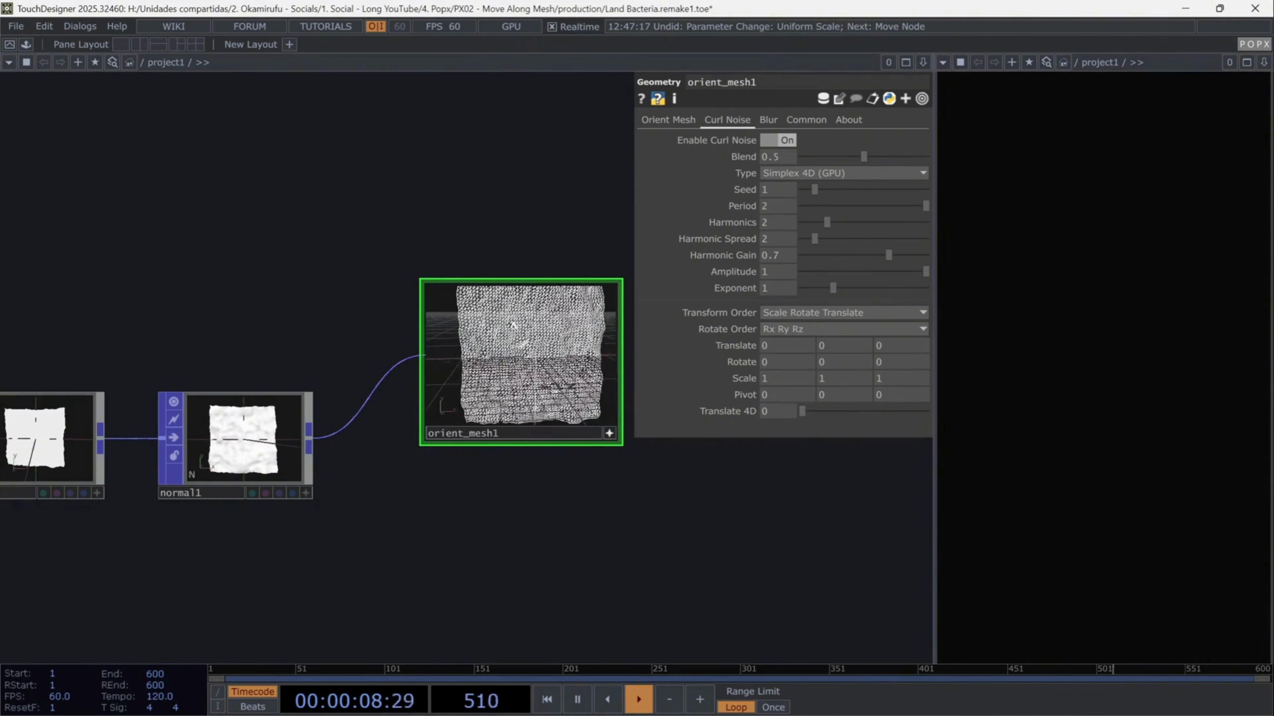
{"action": "left_click", "coordinate": [609, 433]}
Add a POPX Move Along Mesh operator in the empty space between instancer1 and orient_mesh1
{"action": "scroll", "coordinate": [647, 503], "scroll_direction": "down", "scroll_amount": 2}
{"action": "right_click_drag", "start_coordinate": [560, 527], "coordinate": [454, 513]}
{"action": "left_click_drag", "start_coordinate": [634, 539], "coordinate": [554, 536]}
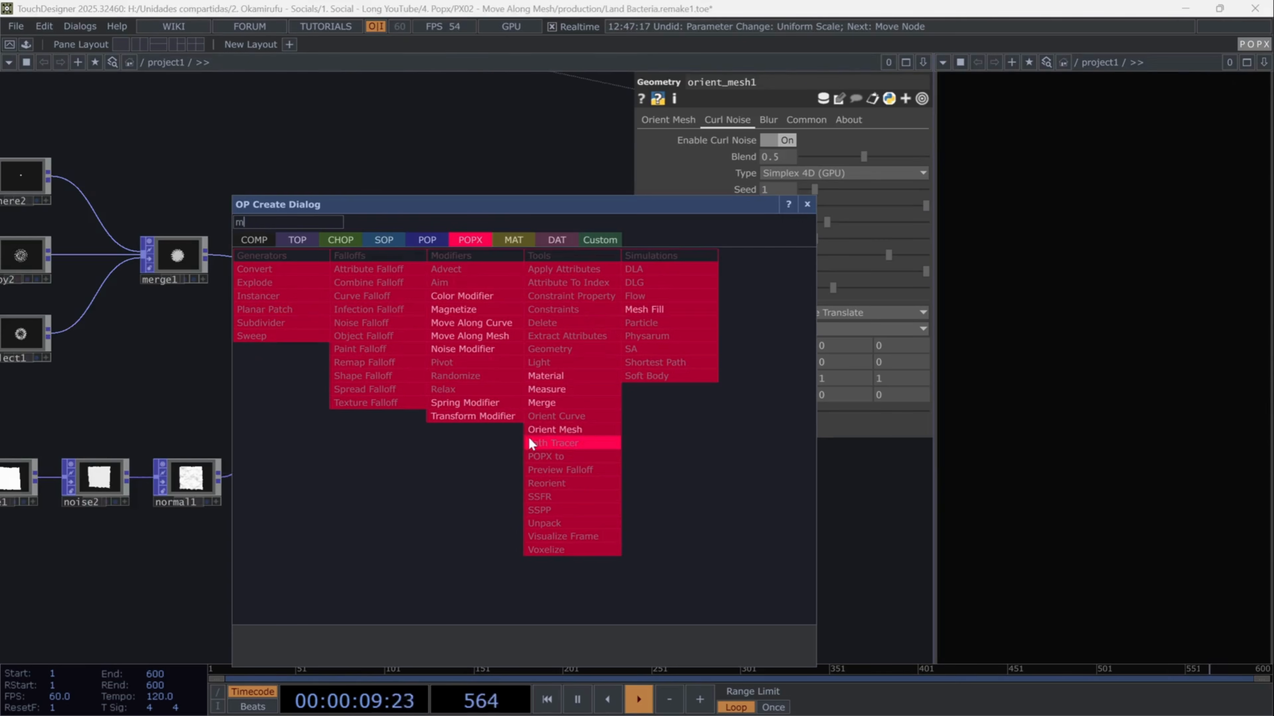
{"action": "type", "text": "ove"}
{"action": "left_click", "coordinate": [491, 336]}
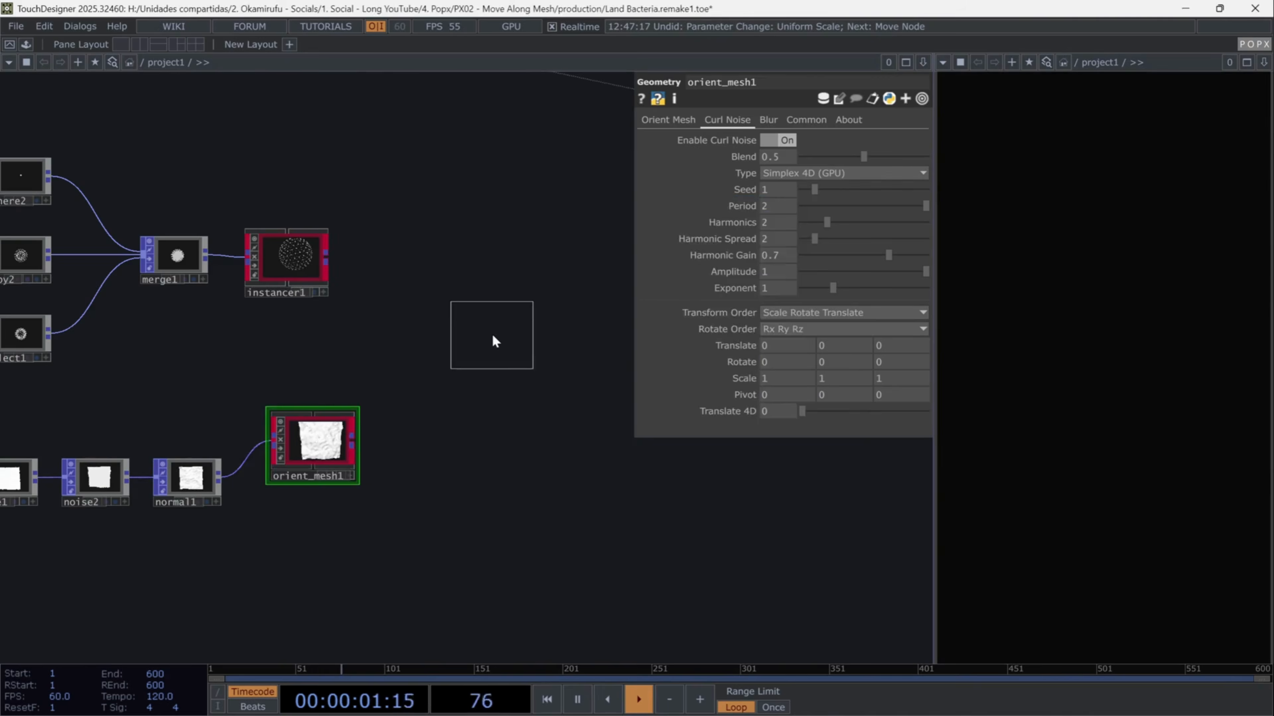
{"action": "left_click", "coordinate": [492, 341]}
Add a Keyboard In CHOP just above move_along_mesh1
{"action": "key", "text": "Tab"}
{"action": "left_click", "coordinate": [319, 142]}
{"action": "type", "text": "key"}
{"action": "left_click", "coordinate": [426, 361]}
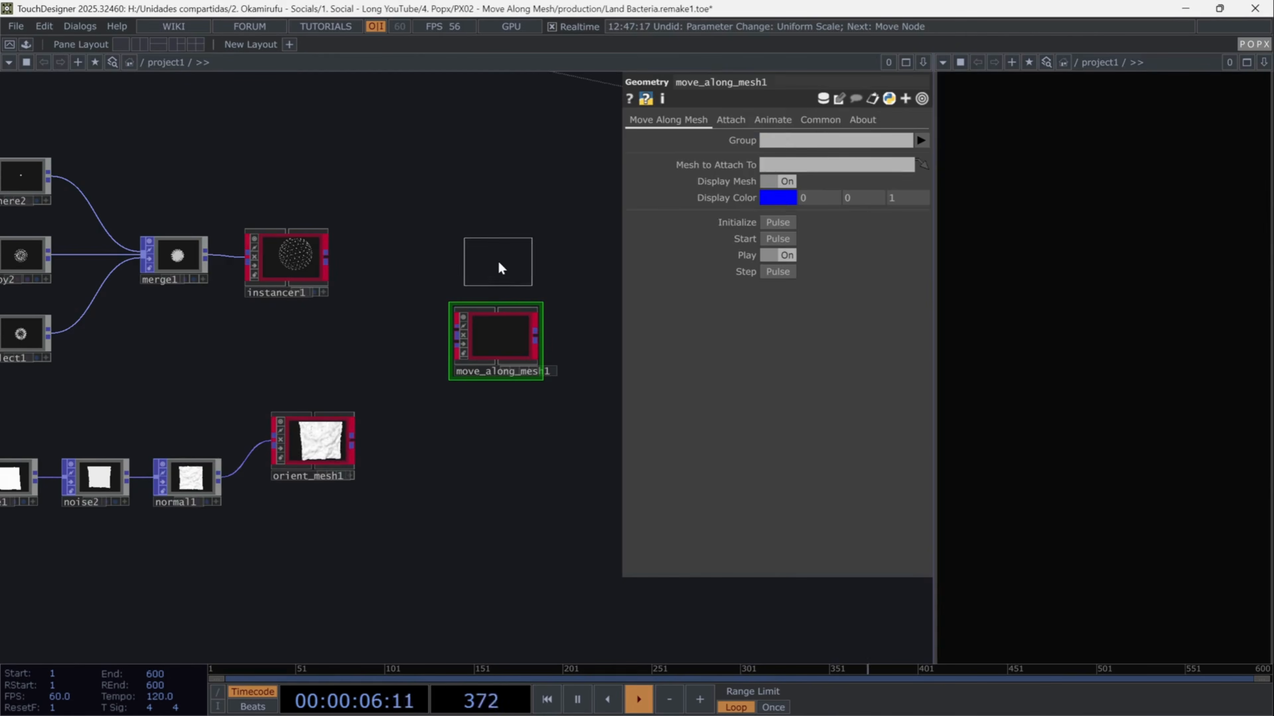
{"action": "left_click", "coordinate": [500, 264]}
Drive move_along_mesh1's Initialize and Start pulses with the k1 channel of keyboardin1
{"action": "left_click", "coordinate": [514, 330]}
{"action": "left_click", "coordinate": [536, 284]}
{"action": "scroll", "coordinate": [534, 290], "scroll_direction": "up", "scroll_amount": 3}
{"action": "left_click", "coordinate": [520, 381]}
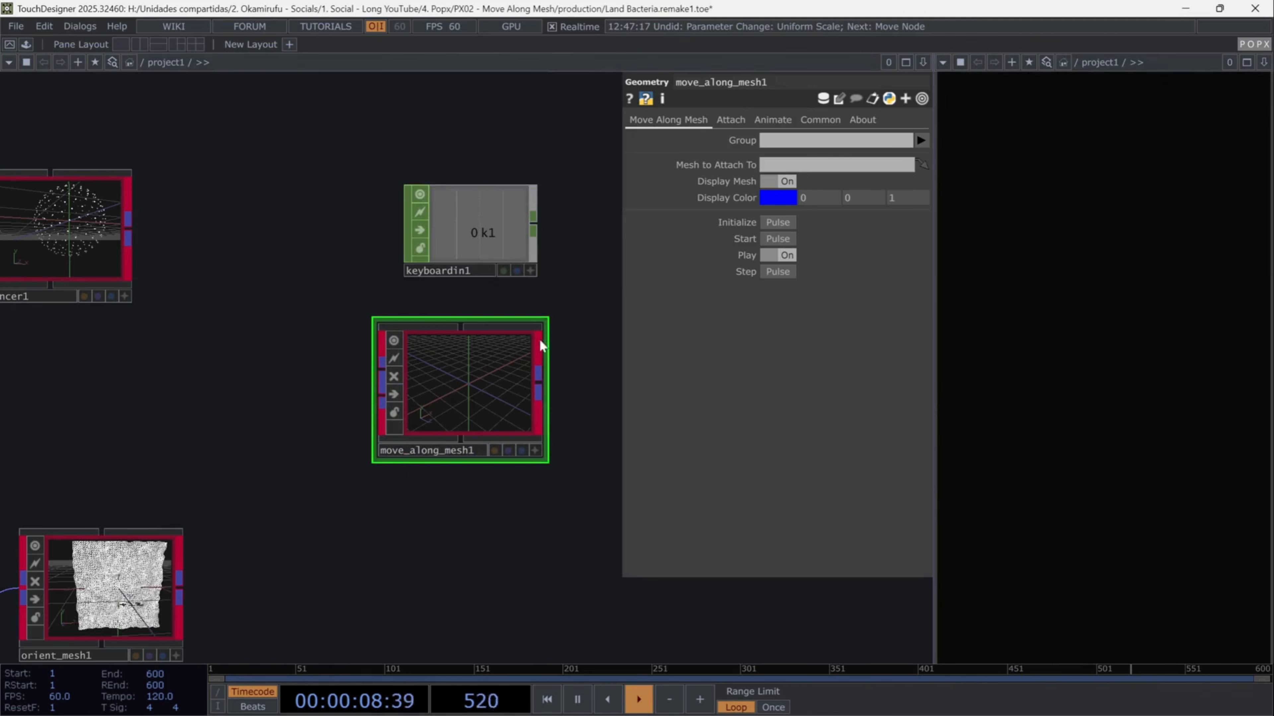
{"action": "left_click", "coordinate": [530, 271]}
{"action": "left_click_drag", "start_coordinate": [479, 234], "coordinate": [779, 238]}
{"action": "left_click", "coordinate": [793, 219]}
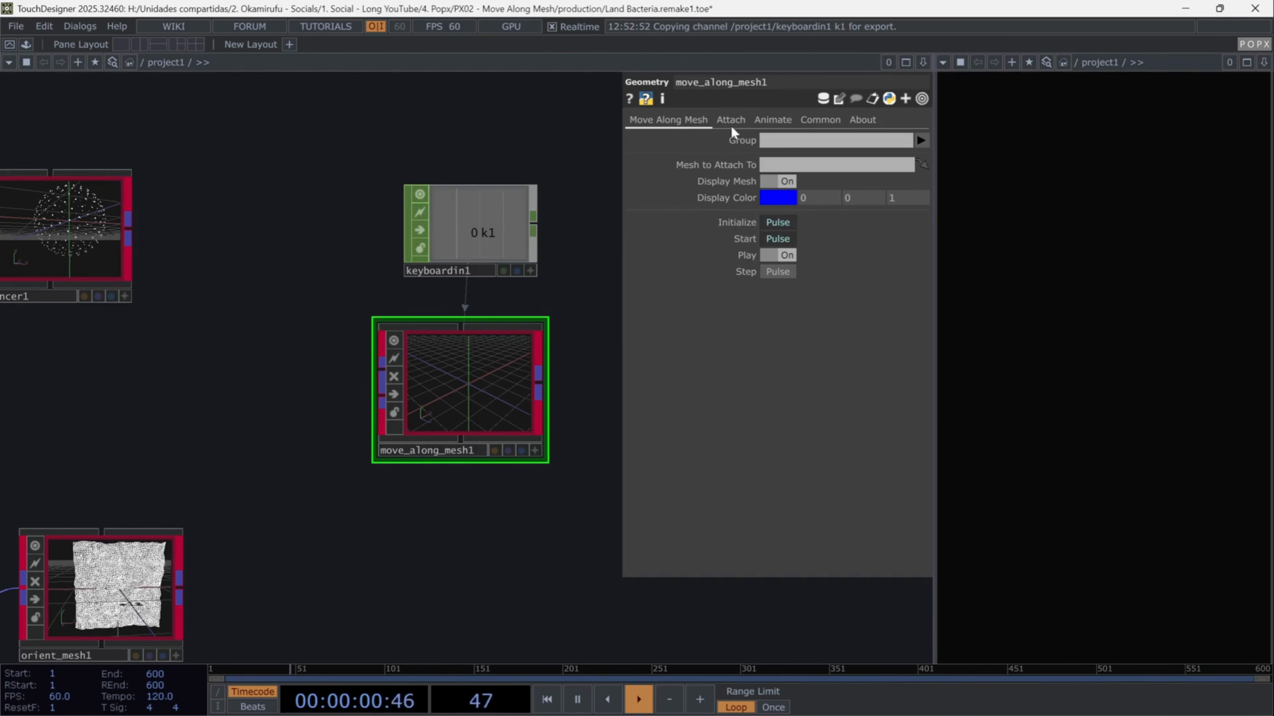
Set move_along_mesh1's Random Speed to 0.5 and enable Life Time with a Life Variance of 1
{"action": "left_click", "coordinate": [773, 120]}
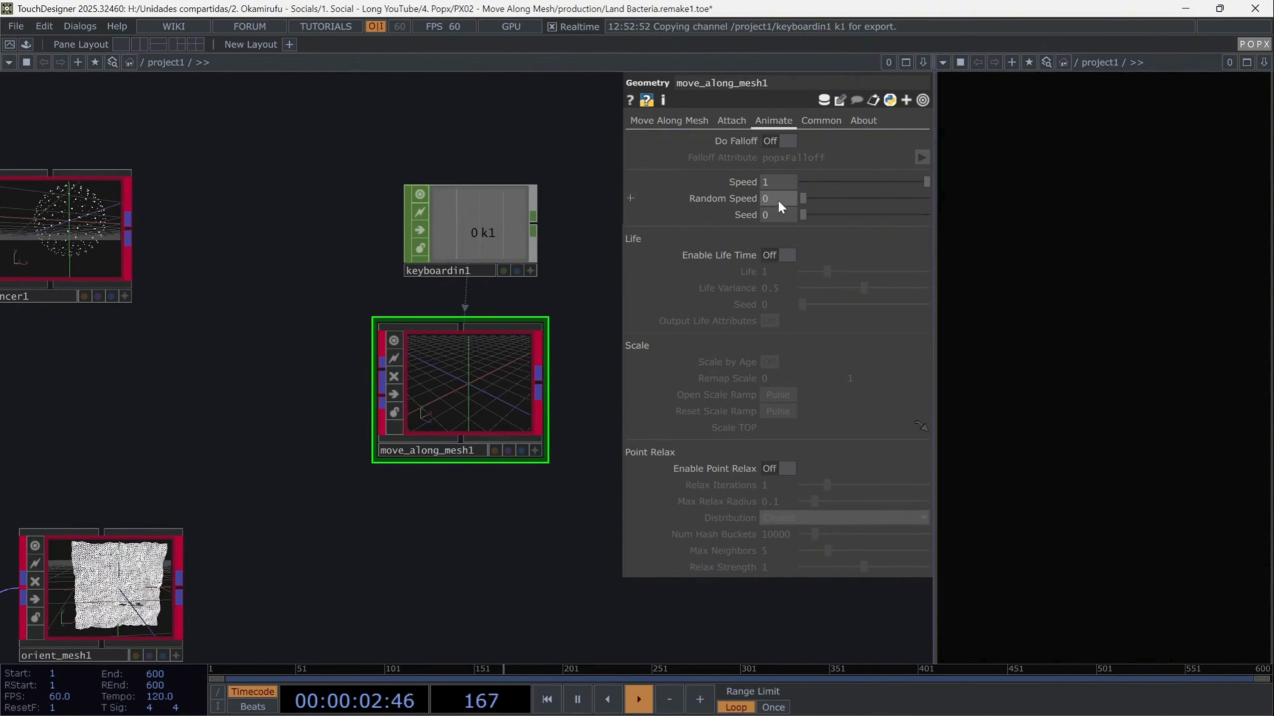
{"action": "key", "text": "Return"}
{"action": "left_click", "coordinate": [790, 255]}
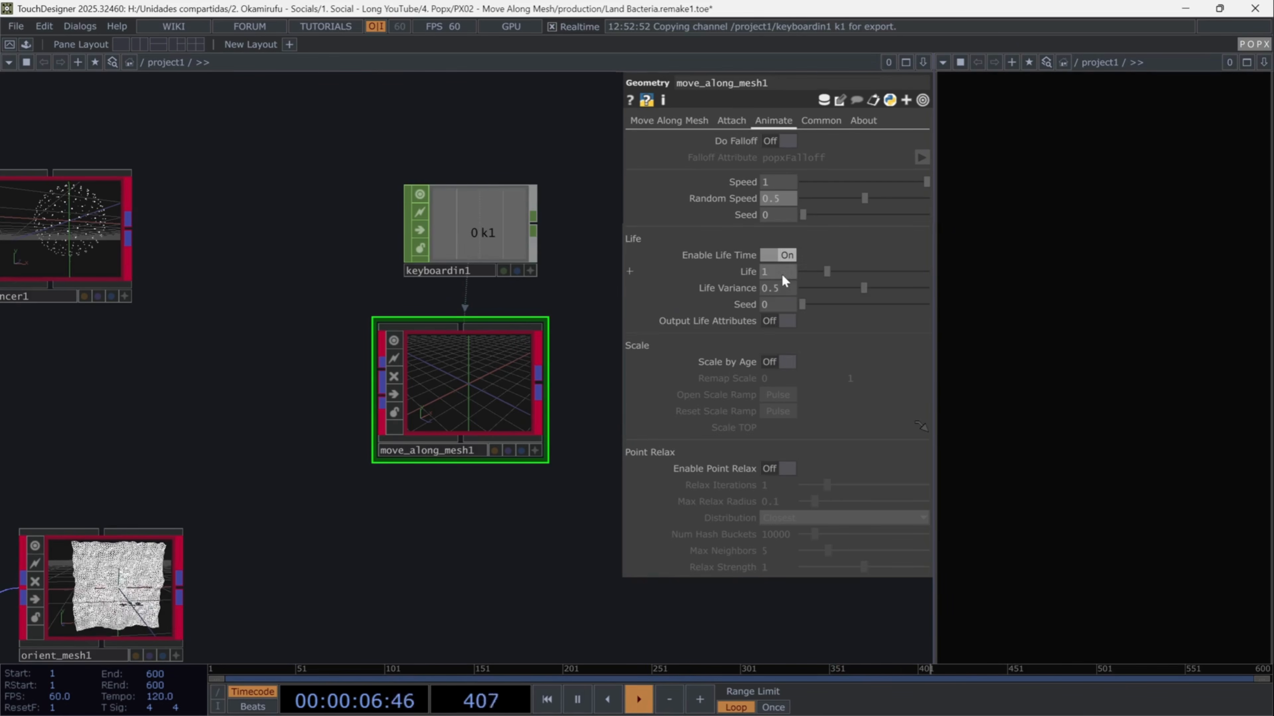
{"action": "left_click", "coordinate": [783, 287]}
{"action": "type", "text": "1"}
{"action": "key", "text": "Return"}
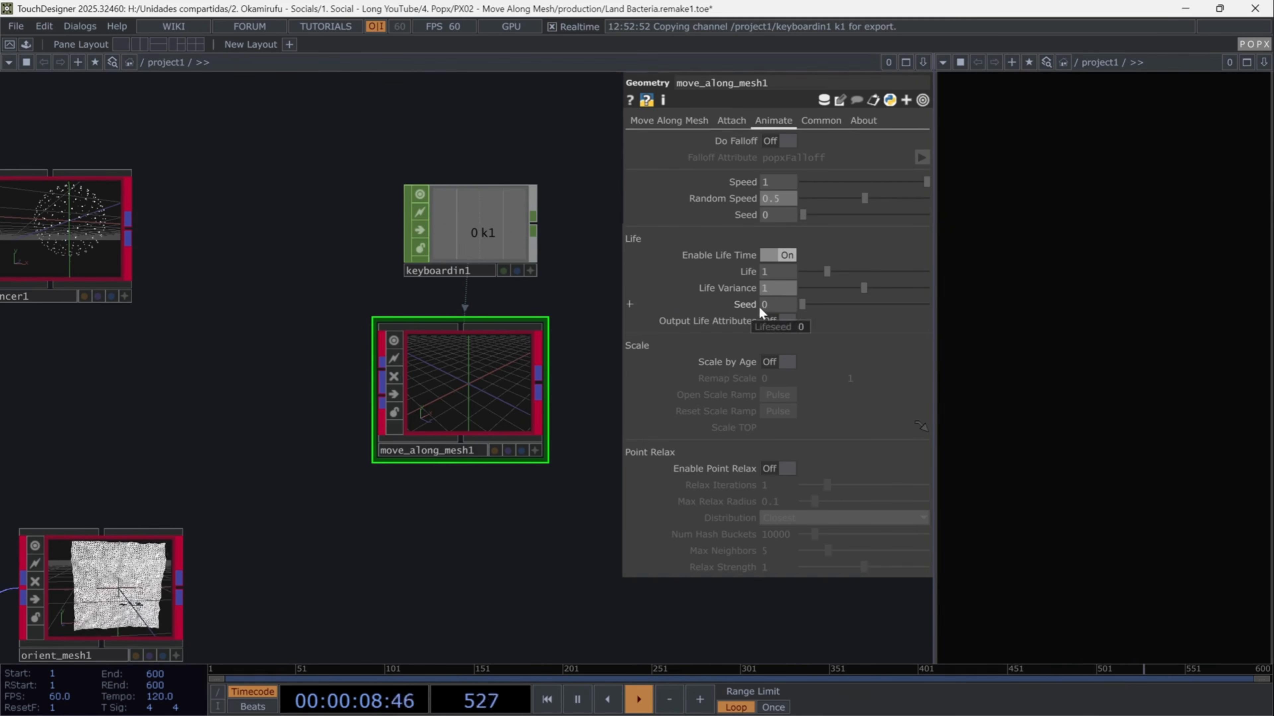
Enable Scale by Age and Point Relax on move_along_mesh1, with 2 Relax Iterations, 3 Max Neighbors and Relax Strength 2
{"action": "left_click", "coordinate": [789, 367]}
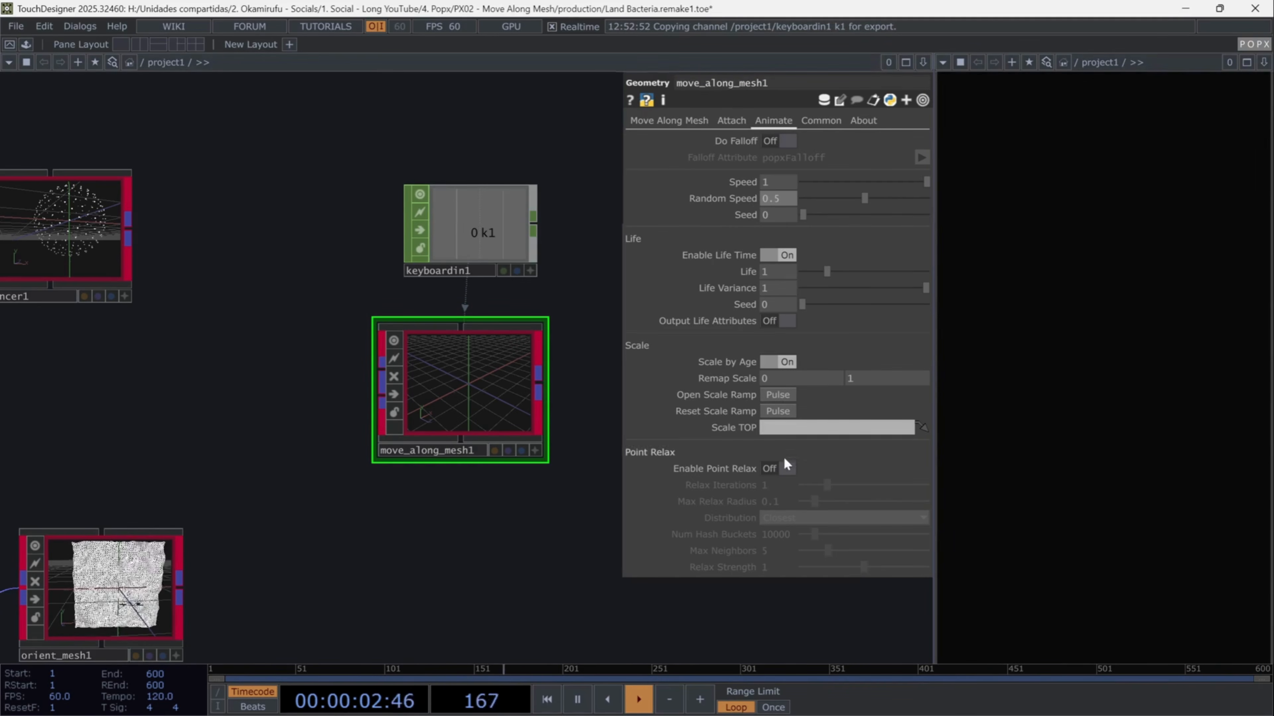
{"action": "left_click", "coordinate": [784, 469]}
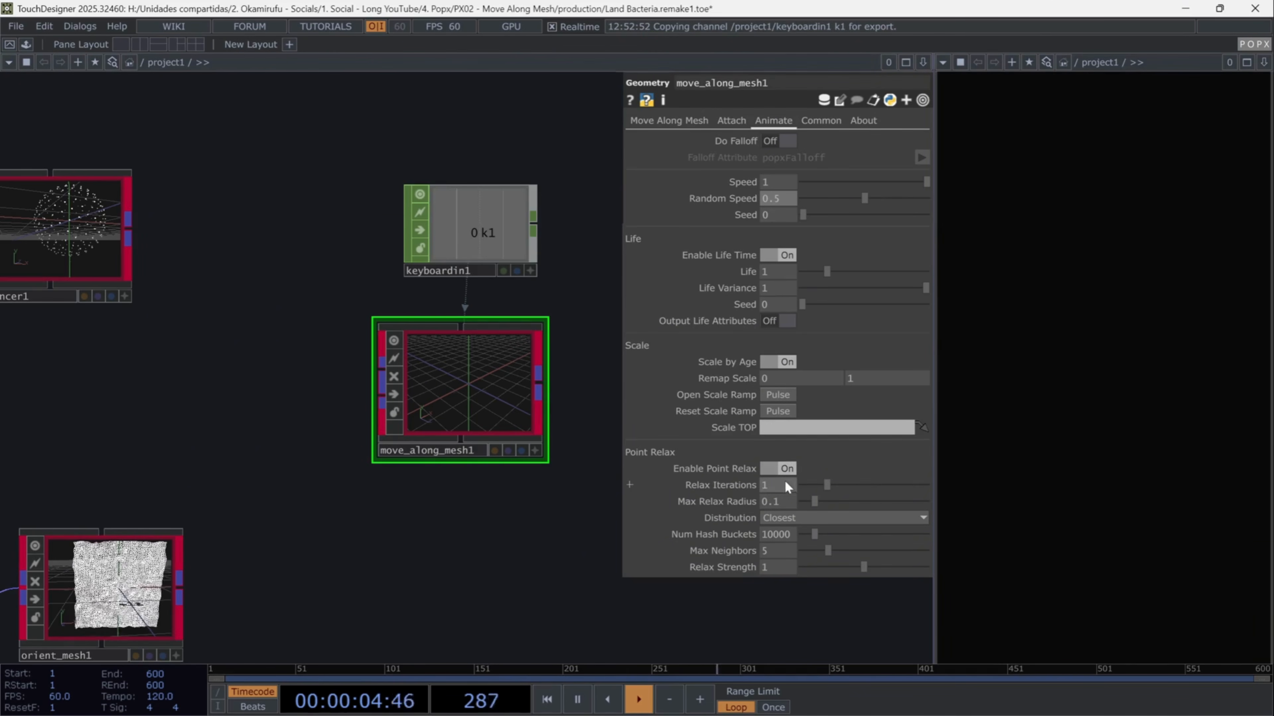
{"action": "left_click_drag", "start_coordinate": [786, 484], "coordinate": [755, 491]}
{"action": "type", "text": "2"}
{"action": "key", "text": "Return"}
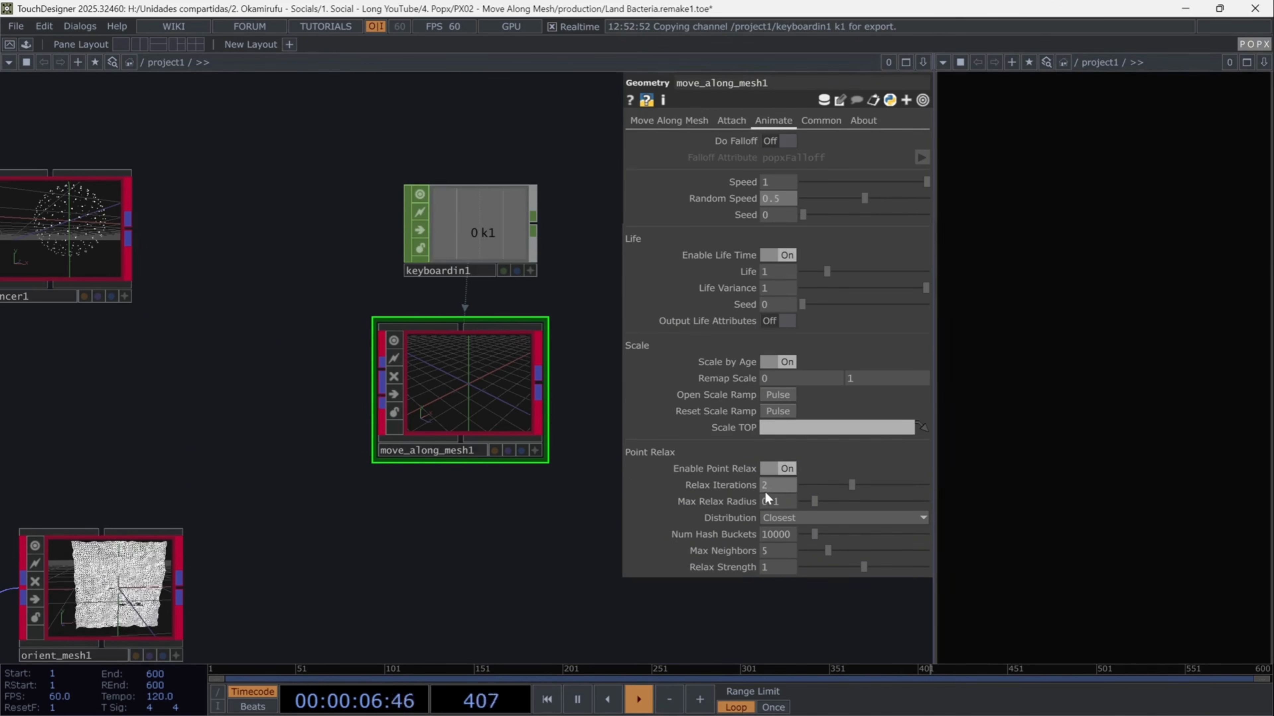
{"action": "left_click", "coordinate": [772, 549]}
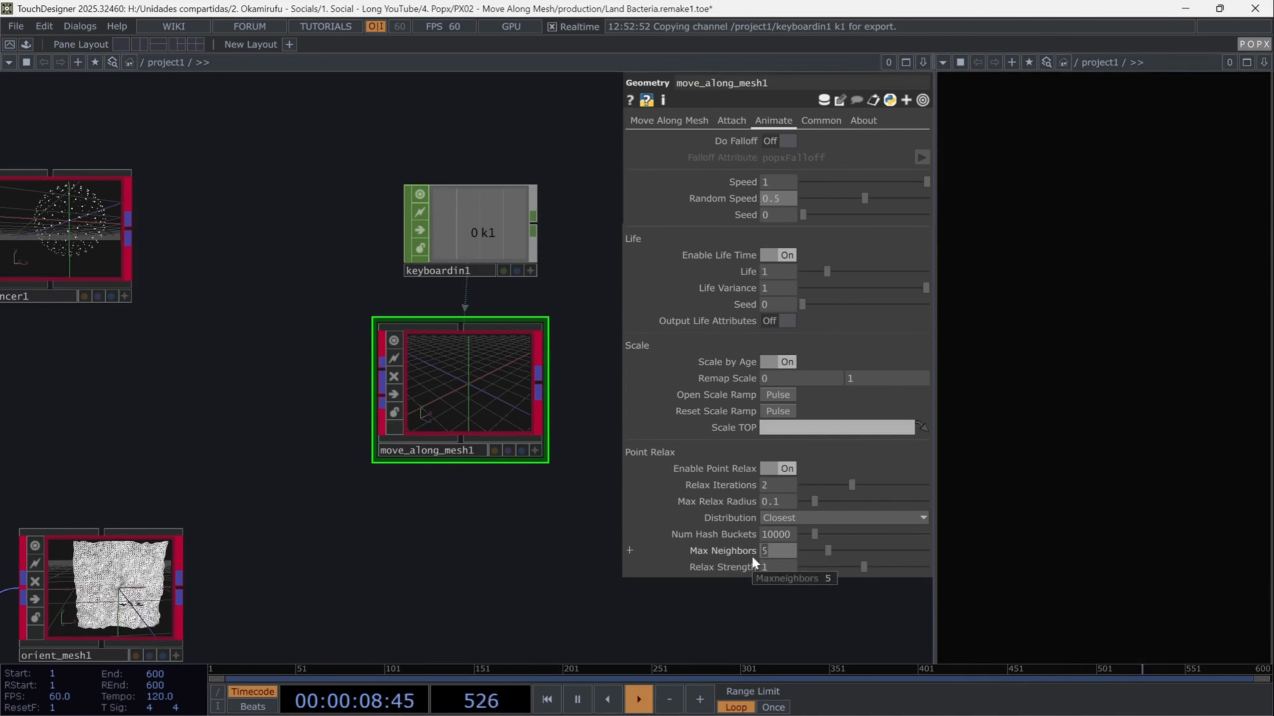
{"action": "type", "text": "3"}
{"action": "key", "text": "Return"}
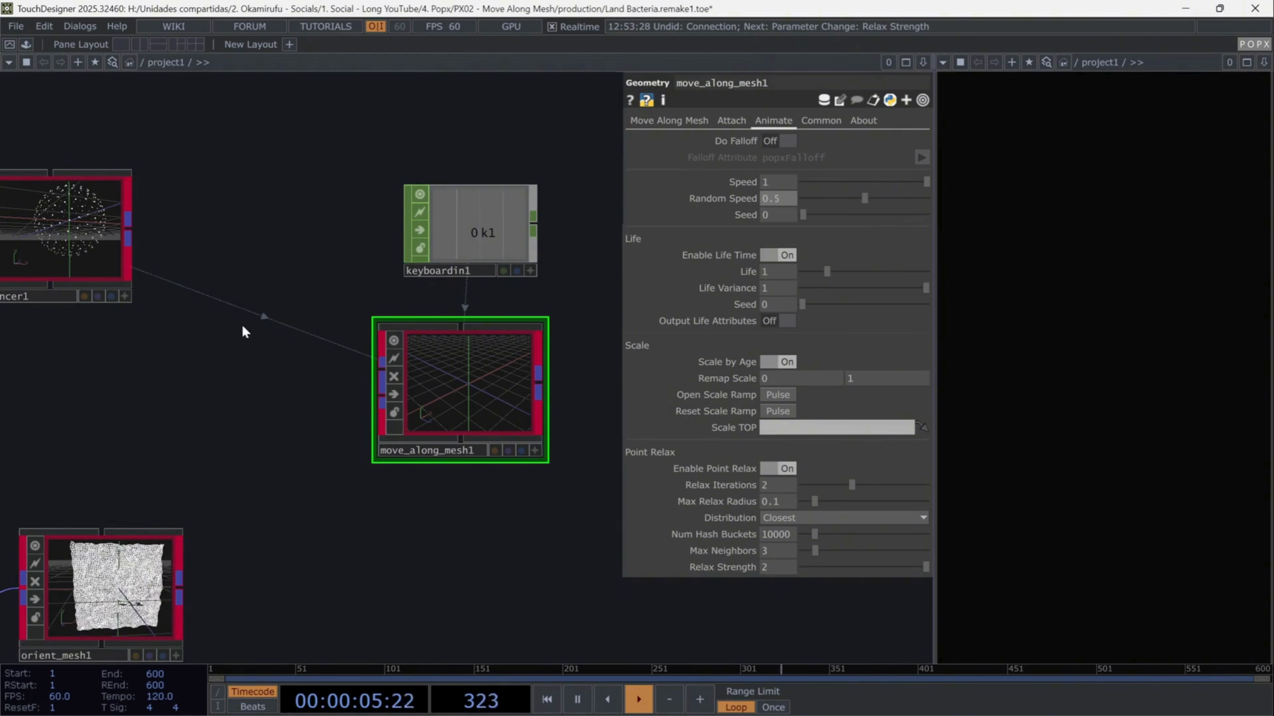
Connect instancer1 and orient_mesh1 to the inputs of move_along_mesh1
{"action": "scroll", "coordinate": [235, 331], "scroll_direction": "down", "scroll_amount": 2}
{"action": "left_click_drag", "start_coordinate": [148, 251], "coordinate": [342, 391]}
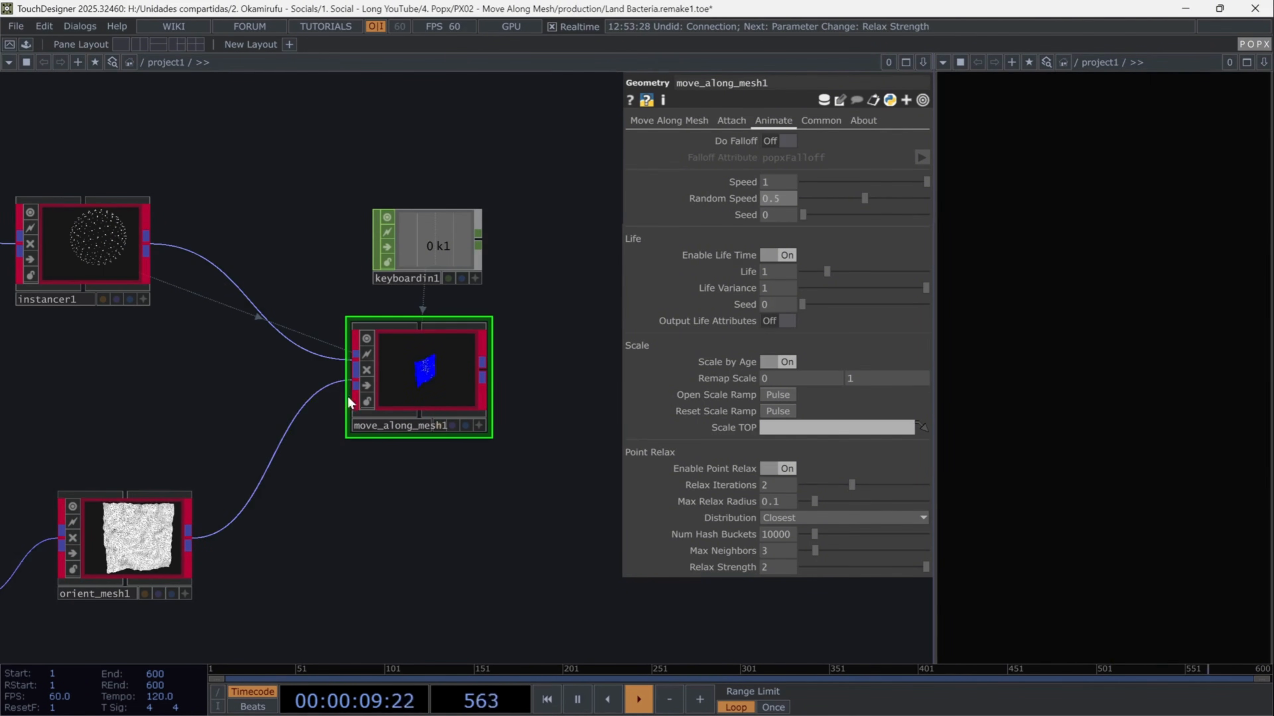
Inspect the particles on the mesh in move_along_mesh1's viewer and set its Speed to 0.5 and Random Speed to 0
{"action": "scroll", "coordinate": [446, 386], "scroll_direction": "up", "scroll_amount": 8}
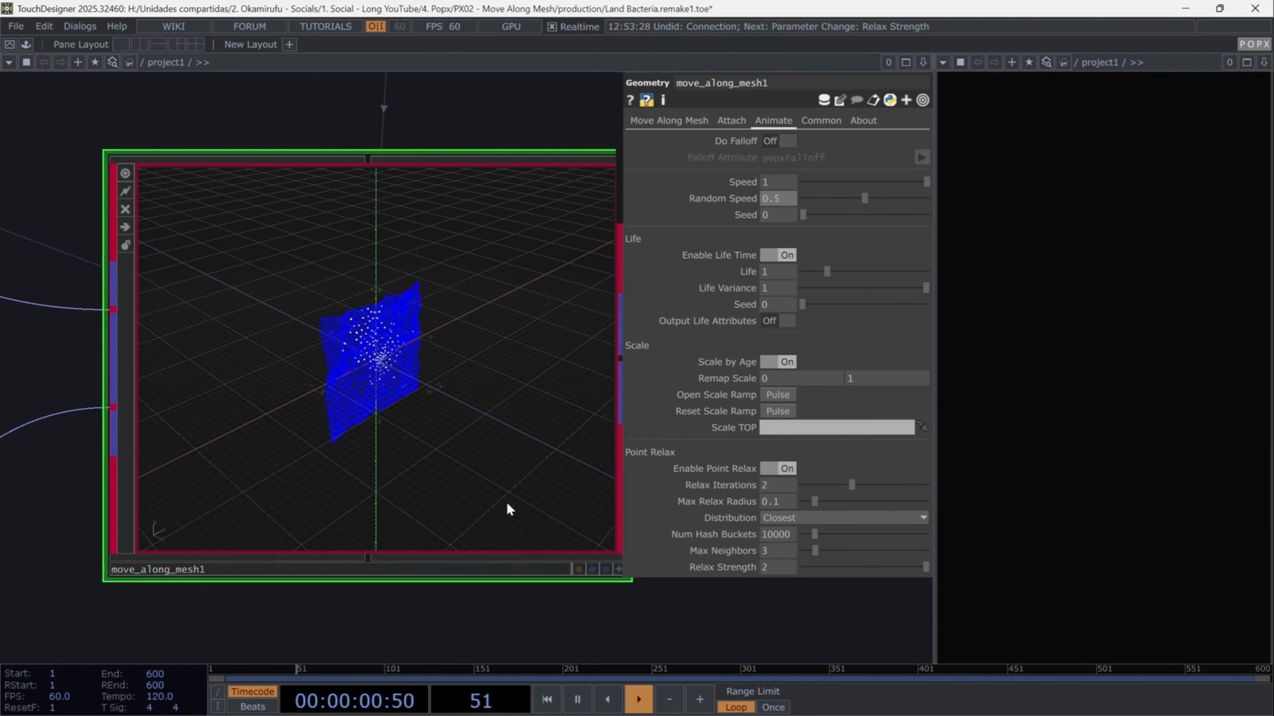
{"action": "left_click", "coordinate": [618, 570]}
{"action": "left_click_drag", "start_coordinate": [354, 382], "coordinate": [495, 247]}
{"action": "scroll", "coordinate": [469, 341], "scroll_direction": "up", "scroll_amount": 5}
{"action": "scroll", "coordinate": [456, 118], "scroll_direction": "down", "scroll_amount": 6}
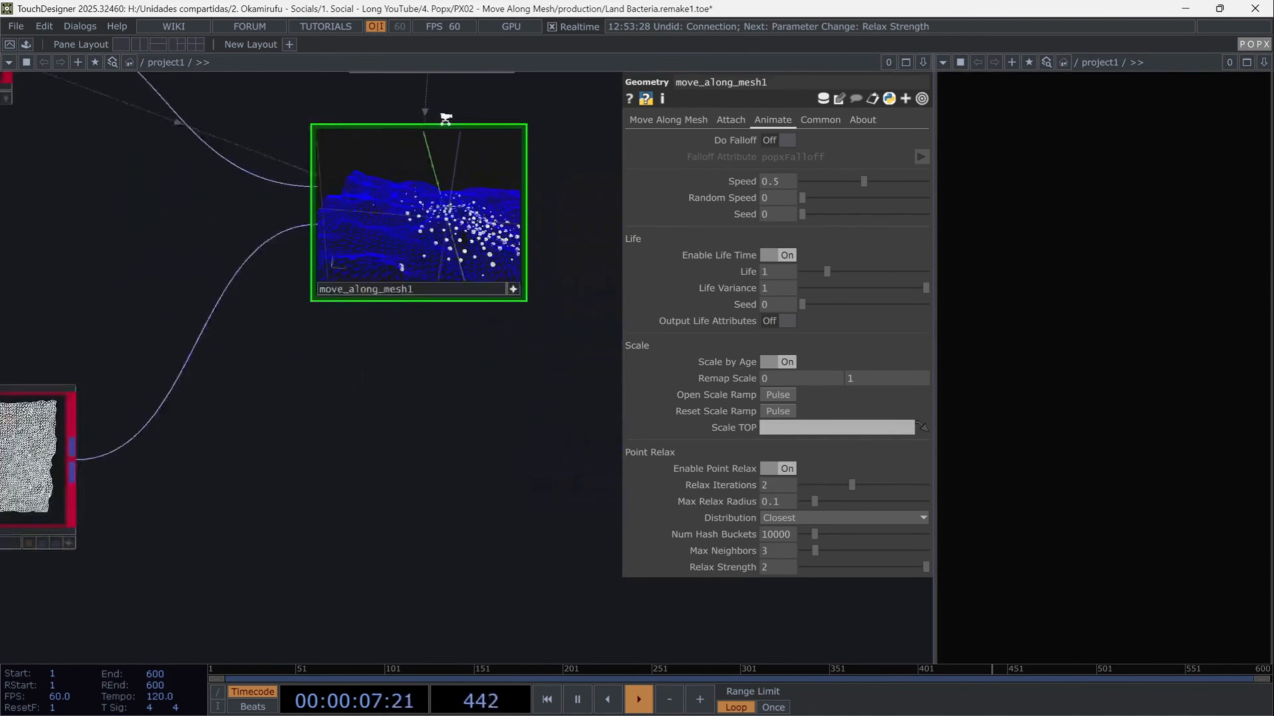
Append a POPX Geometry operator to the output of move_along_mesh1
{"action": "scroll", "coordinate": [435, 344], "scroll_direction": "up", "scroll_amount": 5}
{"action": "left_click", "coordinate": [407, 353]}
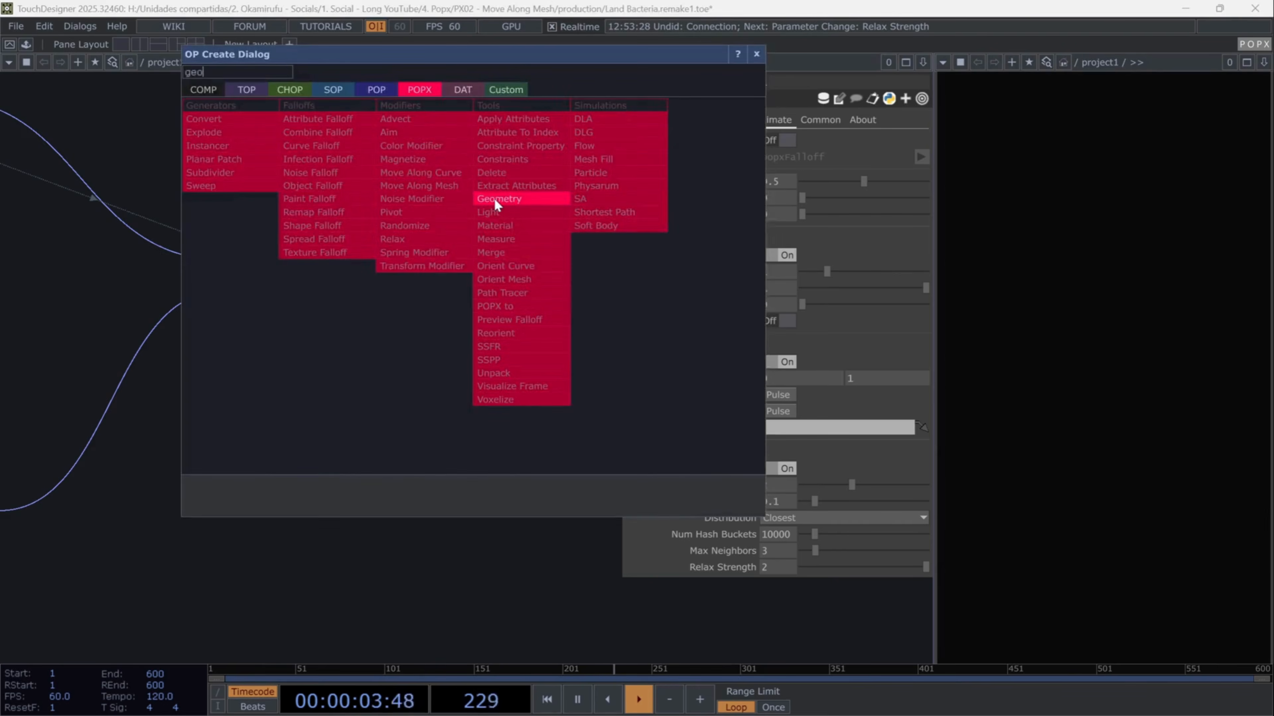
{"action": "left_click", "coordinate": [494, 199]}
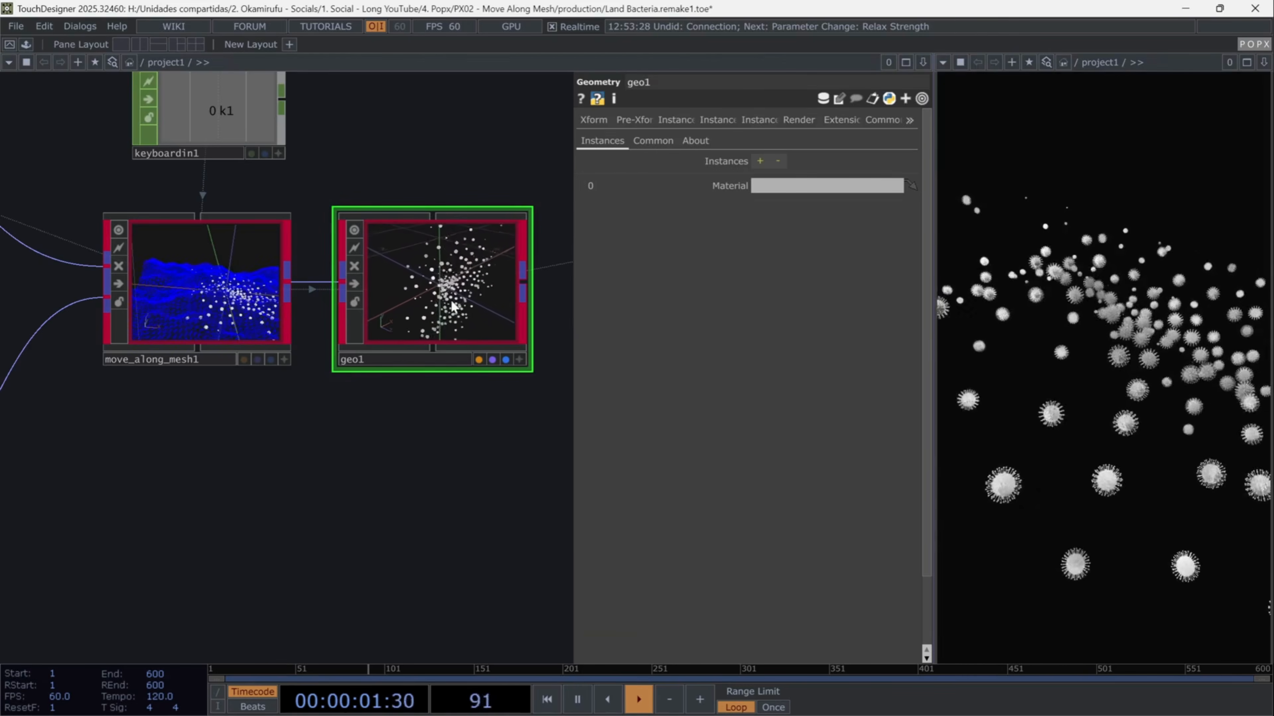
Add a Copy POP in the empty space below orient_mesh1
{"action": "scroll", "coordinate": [451, 301], "scroll_direction": "down", "scroll_amount": 5}
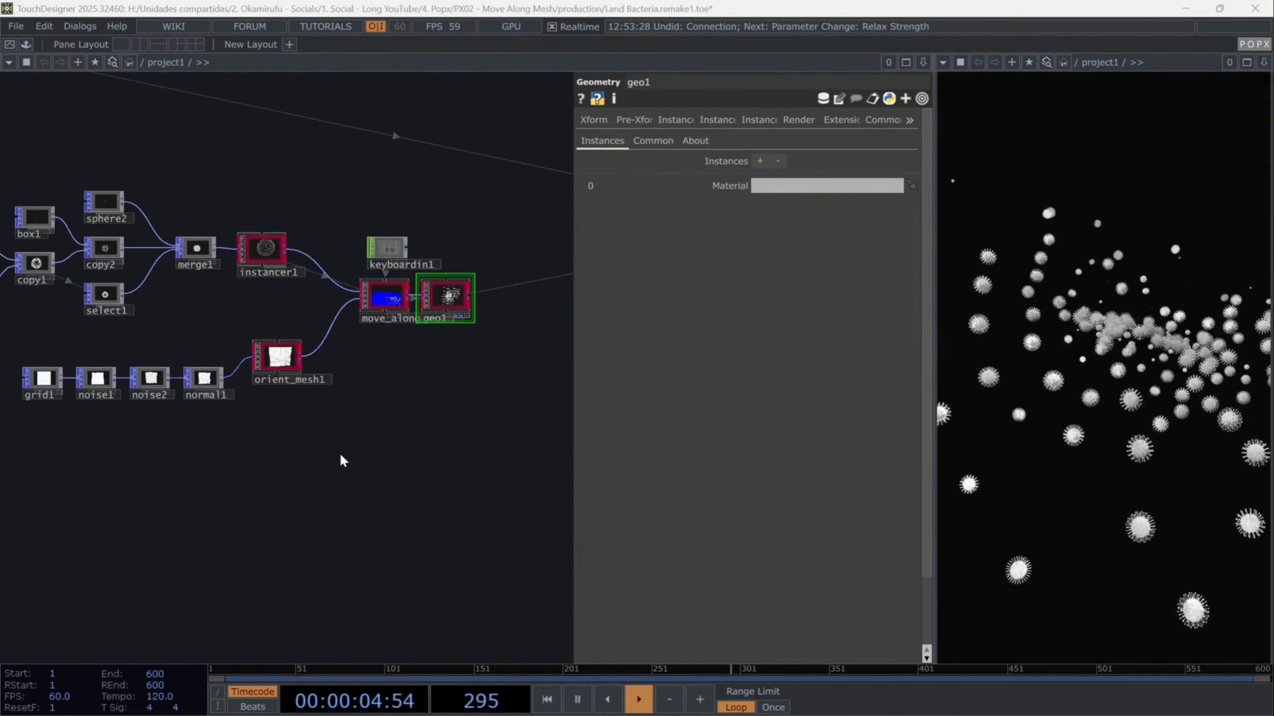
{"action": "key", "text": "Tab"}
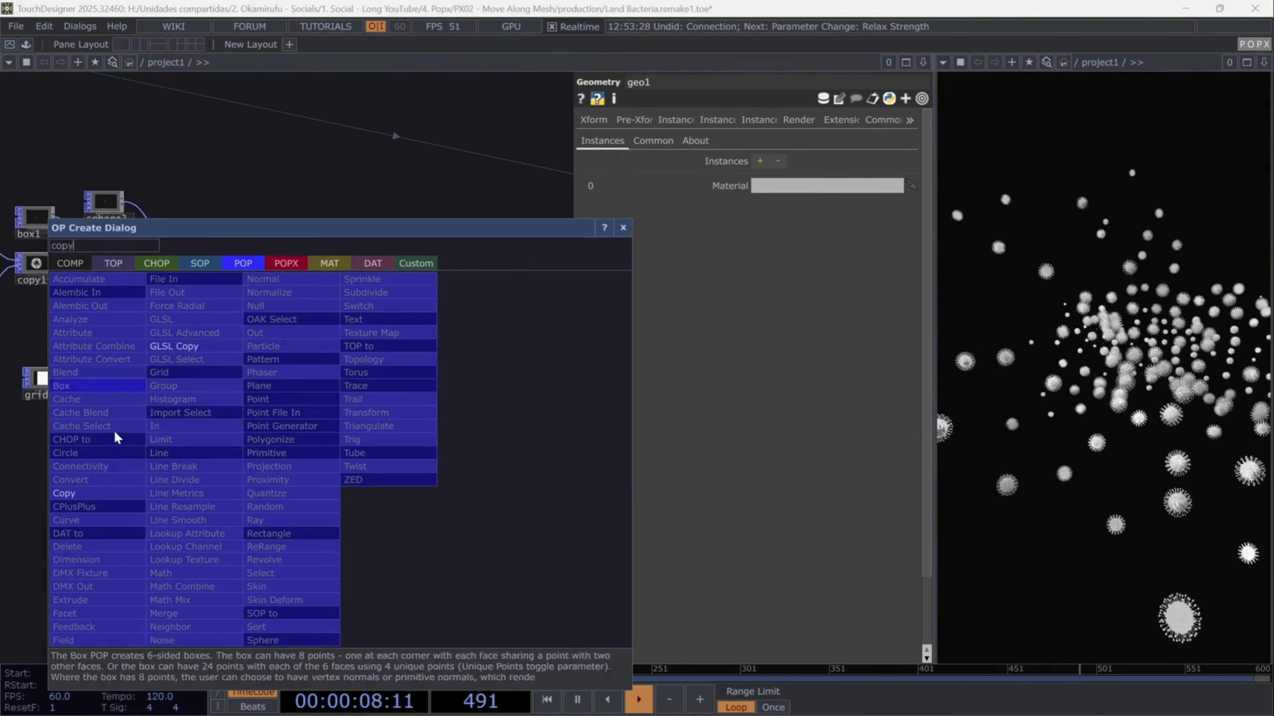
{"action": "left_click", "coordinate": [100, 497]}
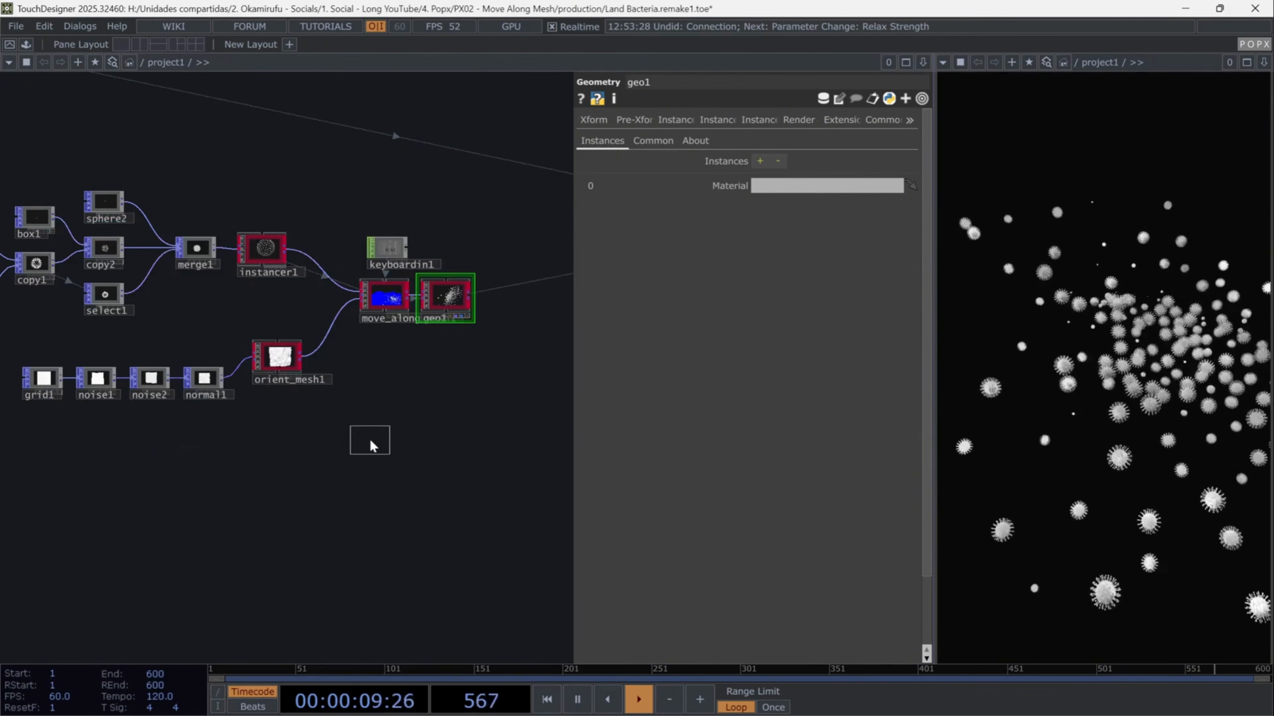
{"action": "left_click", "coordinate": [369, 447]}
Add a Select POP that references normal1 and feeds the template input of copy3
{"action": "key", "text": "Tab"}
{"action": "type", "text": "se"}
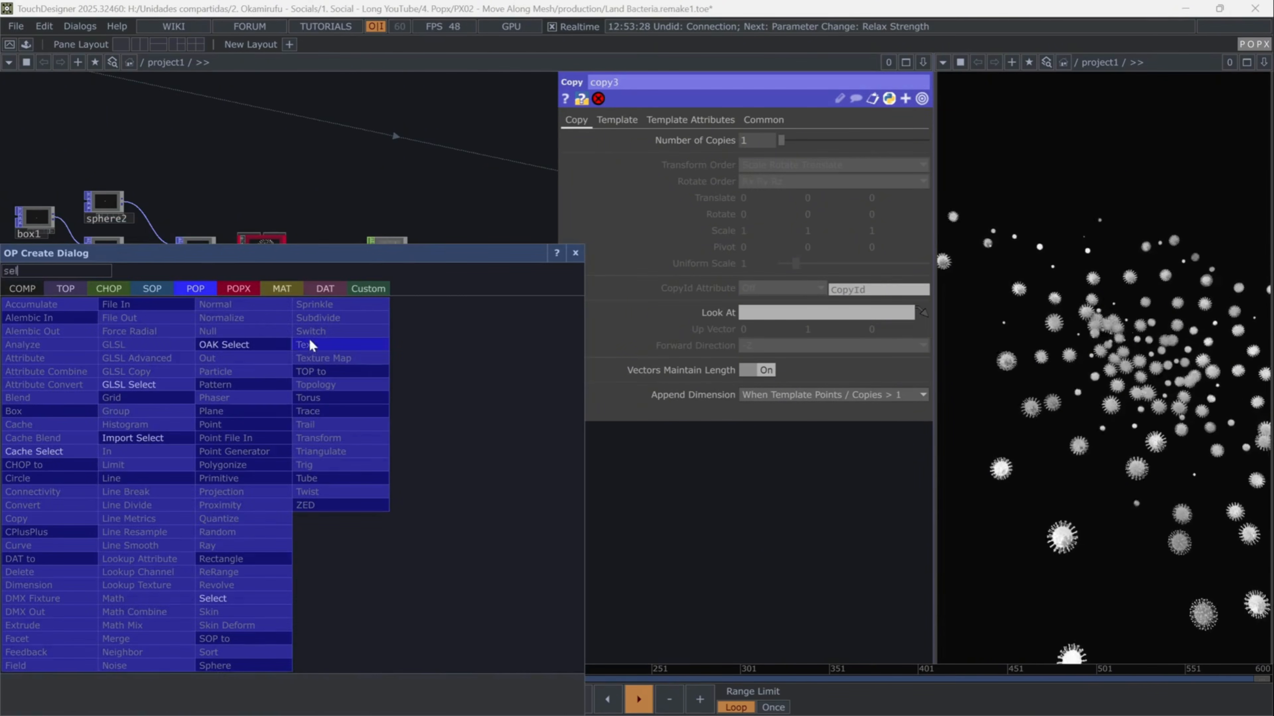
{"action": "left_click", "coordinate": [236, 600]}
{"action": "left_click", "coordinate": [288, 457]}
{"action": "left_click_drag", "start_coordinate": [204, 377], "coordinate": [837, 136]}
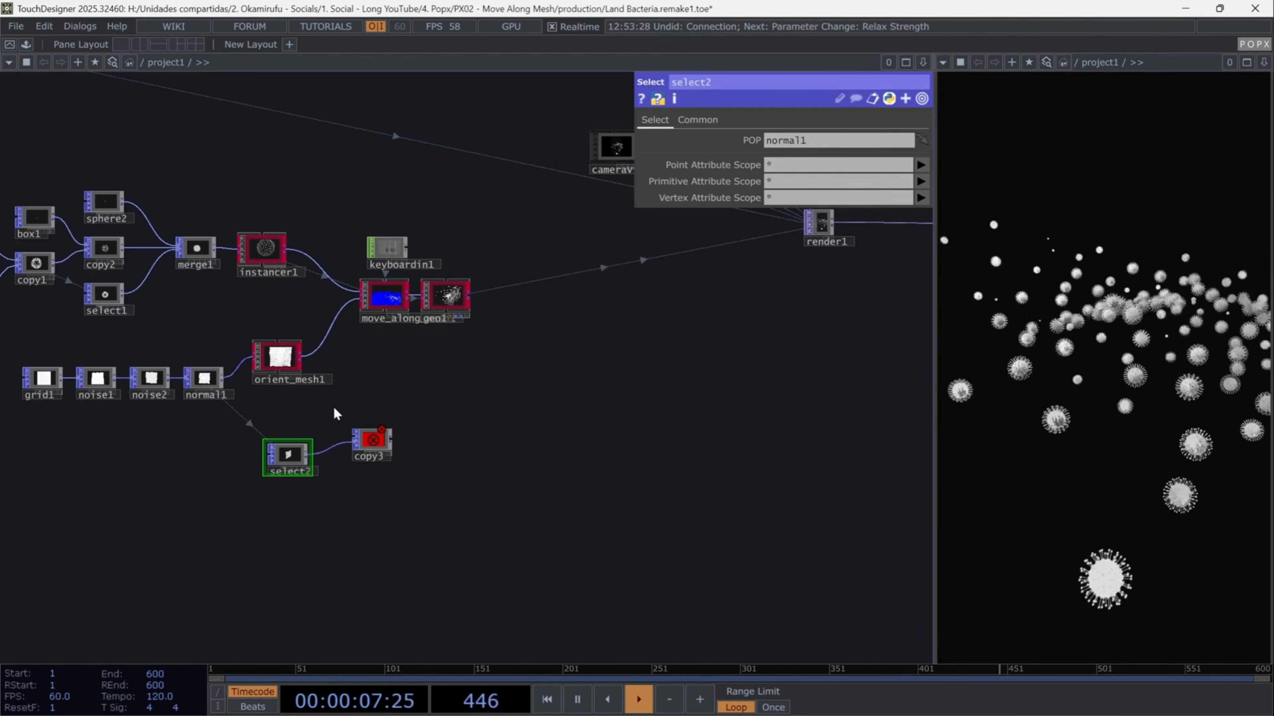
Add a Box POP above select2
{"action": "key", "text": "Tab"}
{"action": "type", "text": "box"}
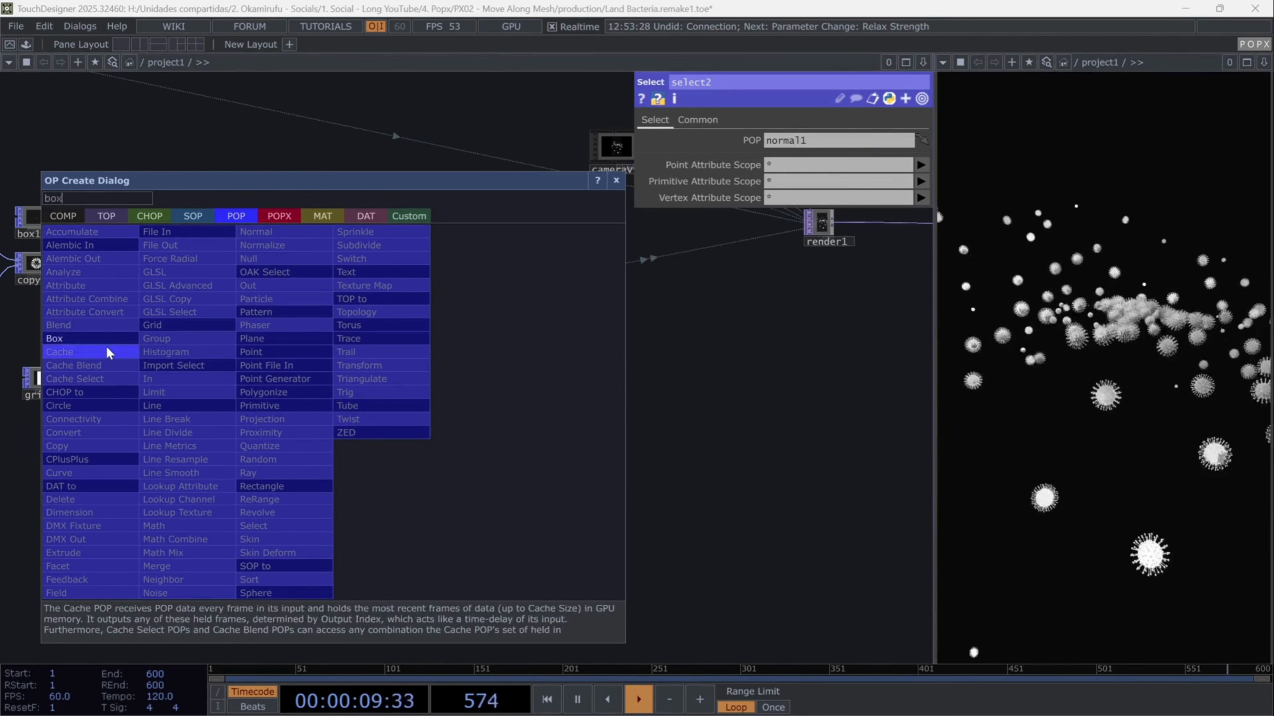
{"action": "key", "text": "Return"}
{"action": "left_click", "coordinate": [296, 407]}
{"action": "scroll", "coordinate": [313, 400], "scroll_direction": "up", "scroll_amount": 5}
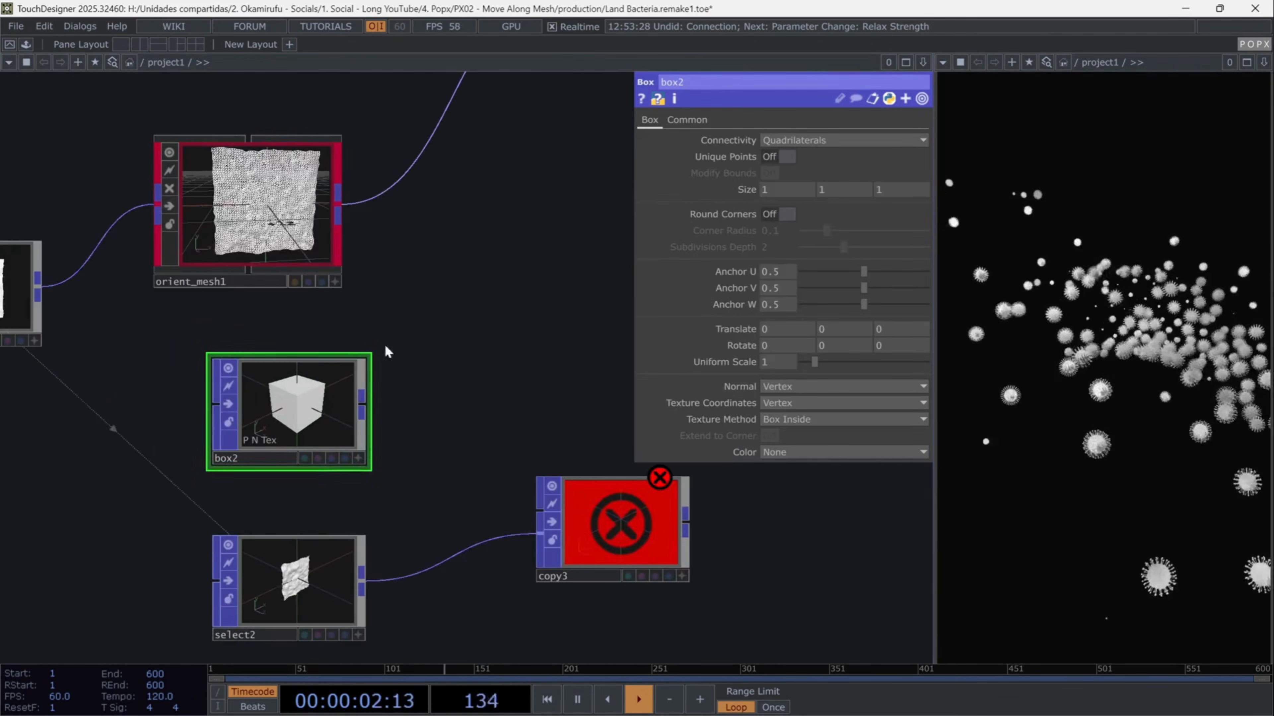
Set box2's Y and Z Size to 0.1 and its Uniform Scale to 0.01
{"action": "left_click", "coordinate": [842, 189]}
{"action": "type", "text": "0.1"}
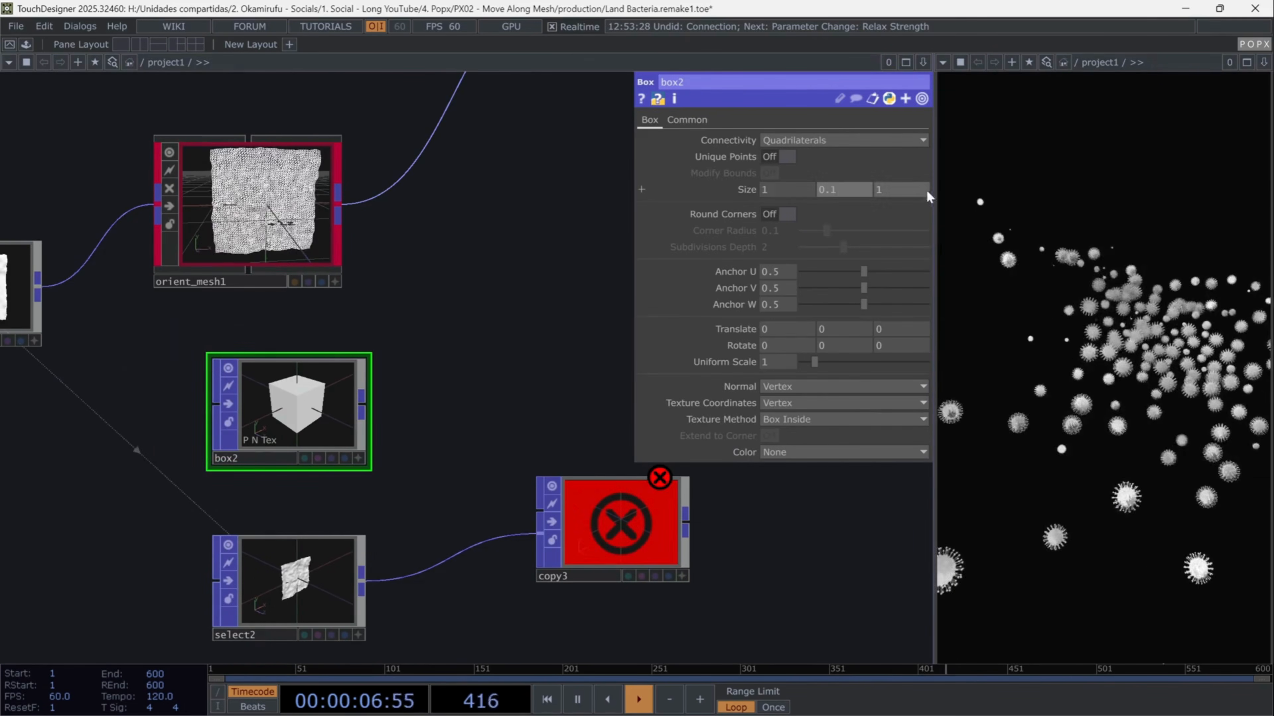
{"action": "key", "text": "Tab"}
{"action": "type", "text": "0.1"}
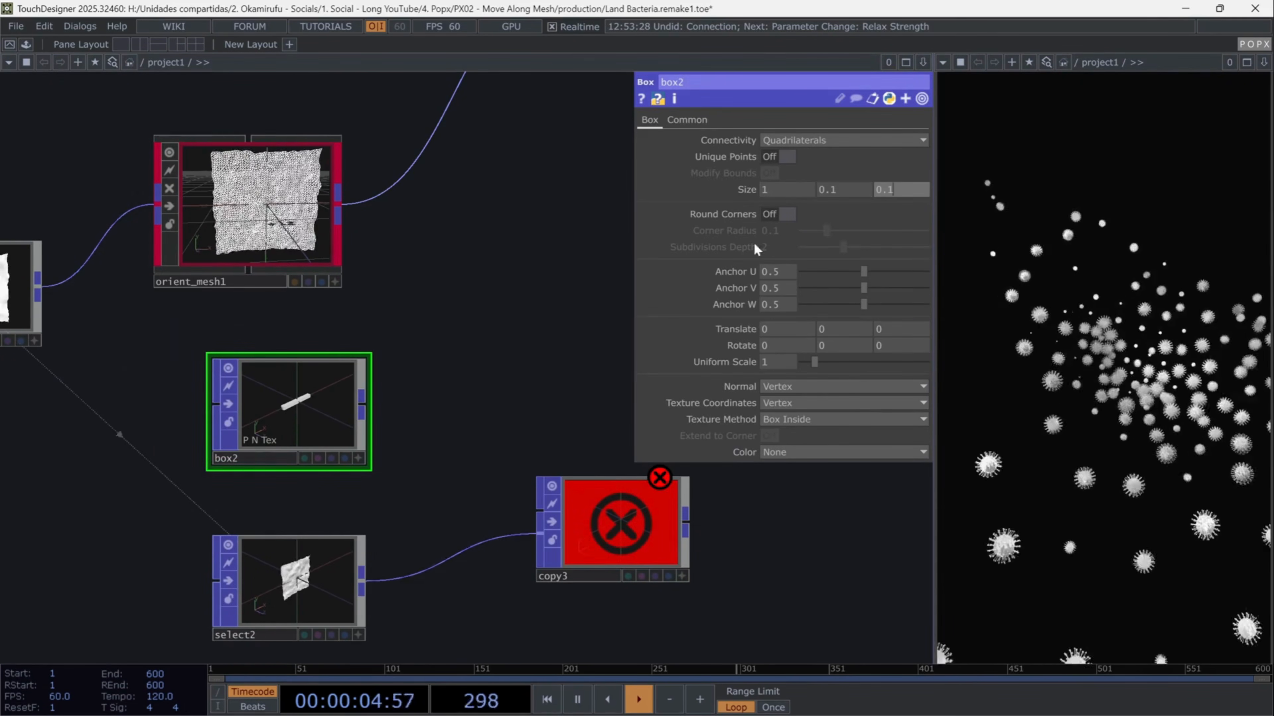
{"action": "left_click", "coordinate": [772, 362]}
{"action": "type", "text": "0.01"}
{"action": "key", "text": "Return"}
Connect box2 to the first input of copy3 and arrange the box2, select2 and copy3 nodes below normal1
{"action": "left_click_drag", "start_coordinate": [361, 417], "coordinate": [406, 446]}
{"action": "scroll", "coordinate": [530, 506], "scroll_direction": "down", "scroll_amount": 5}
{"action": "left_click_drag", "start_coordinate": [567, 514], "coordinate": [461, 580]}
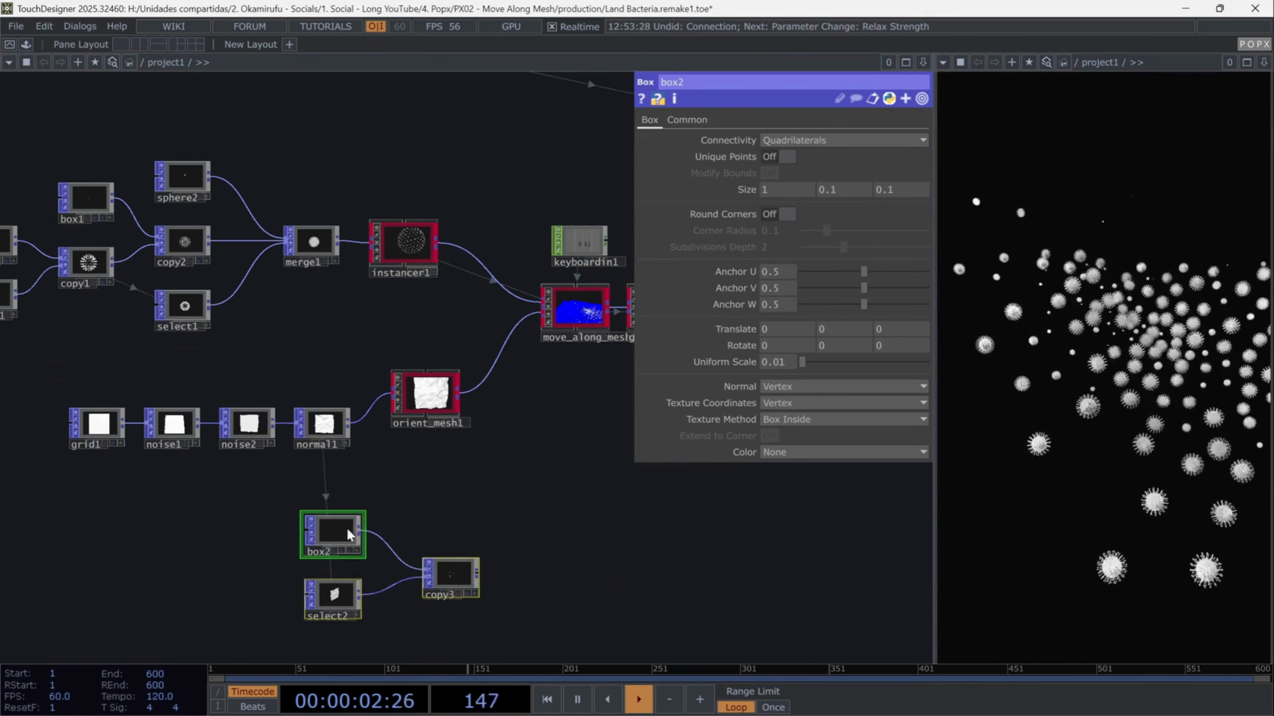
Turn on Template Rotate to Vector for copy3 and set its Forward Direction to +X
{"action": "left_click", "coordinate": [460, 579]}
{"action": "left_click", "coordinate": [617, 120]}
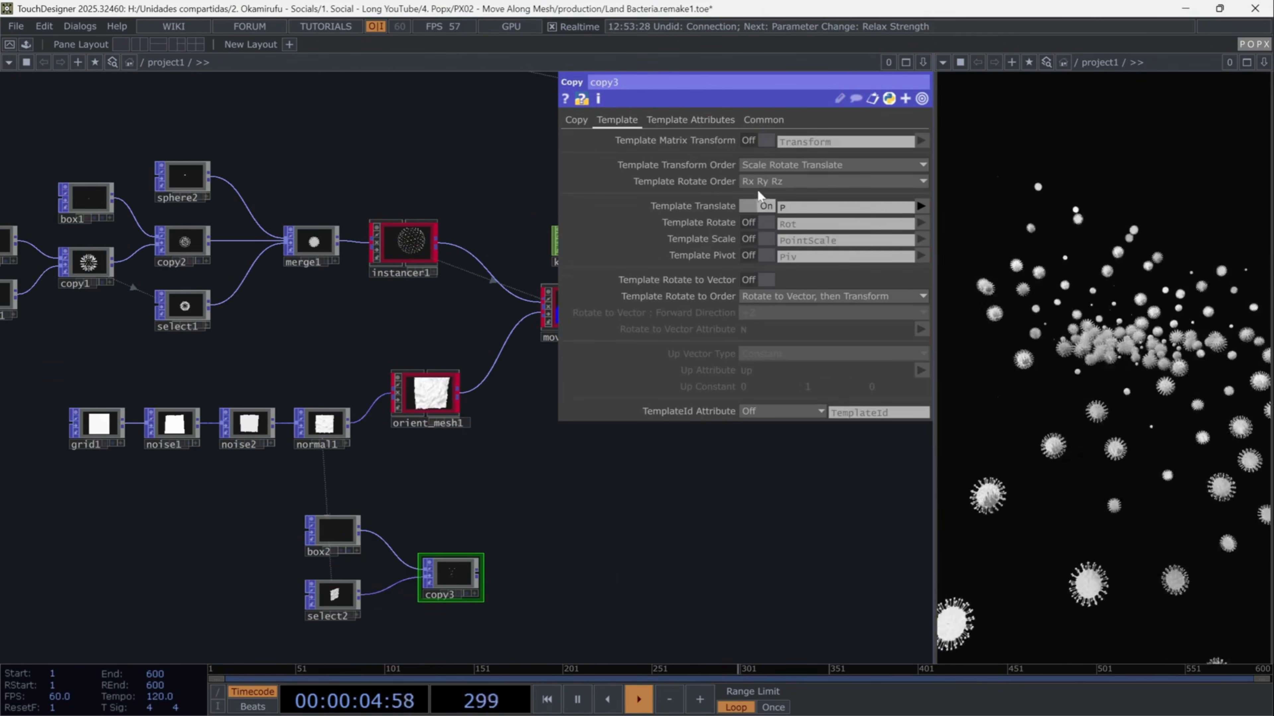
{"action": "left_click", "coordinate": [766, 280]}
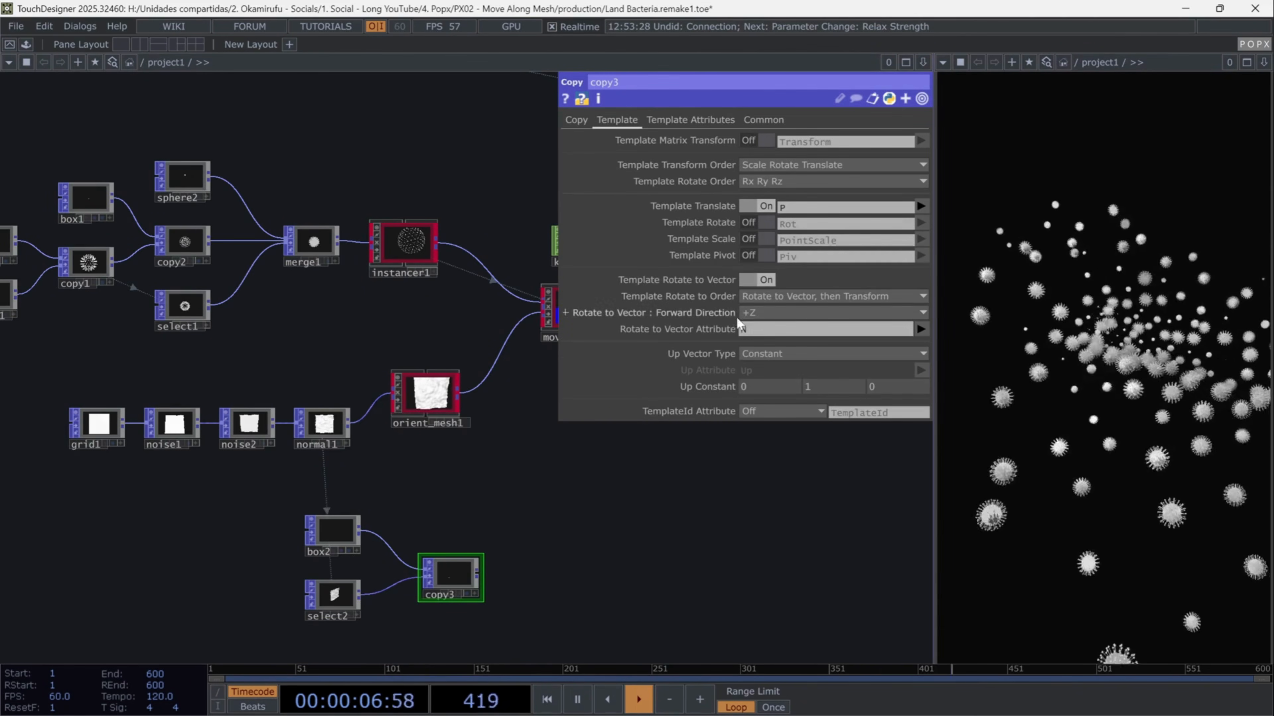
{"action": "left_click", "coordinate": [756, 316]}
{"action": "left_click", "coordinate": [754, 325]}
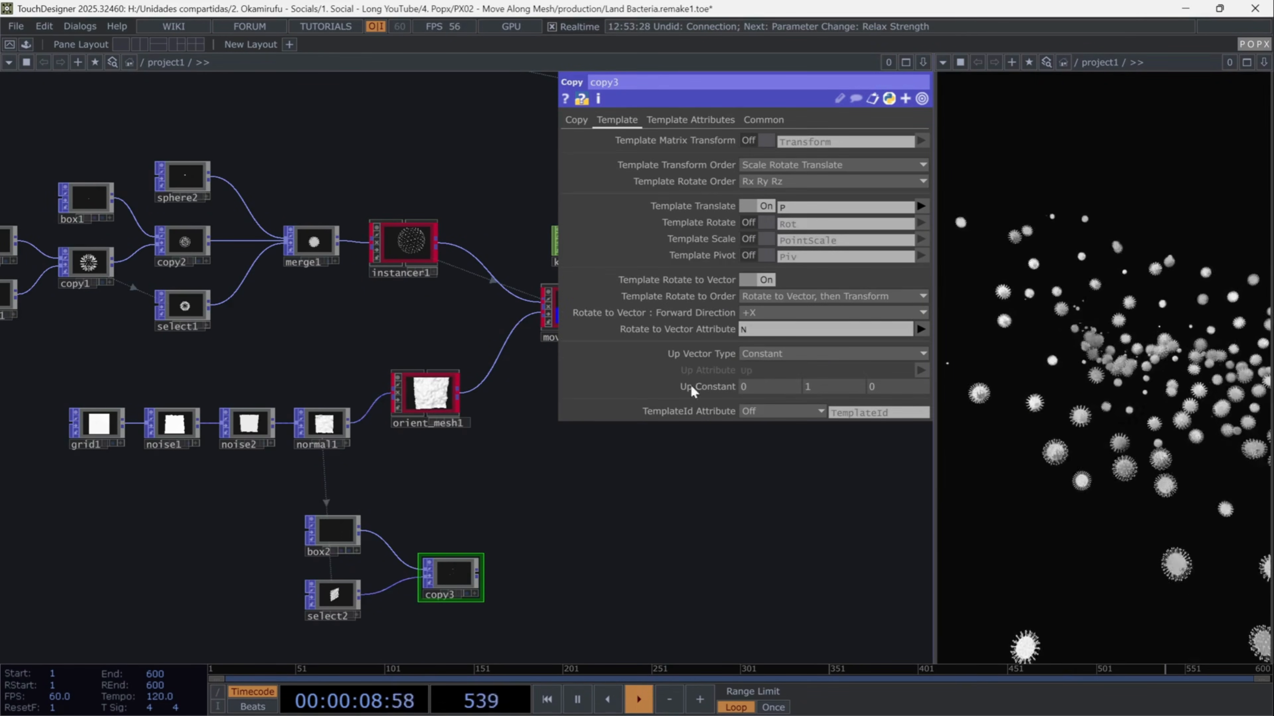
Add a Select POP that references copy3 and place it beside copy3
{"action": "scroll", "coordinate": [483, 590], "scroll_direction": "up", "scroll_amount": 8}
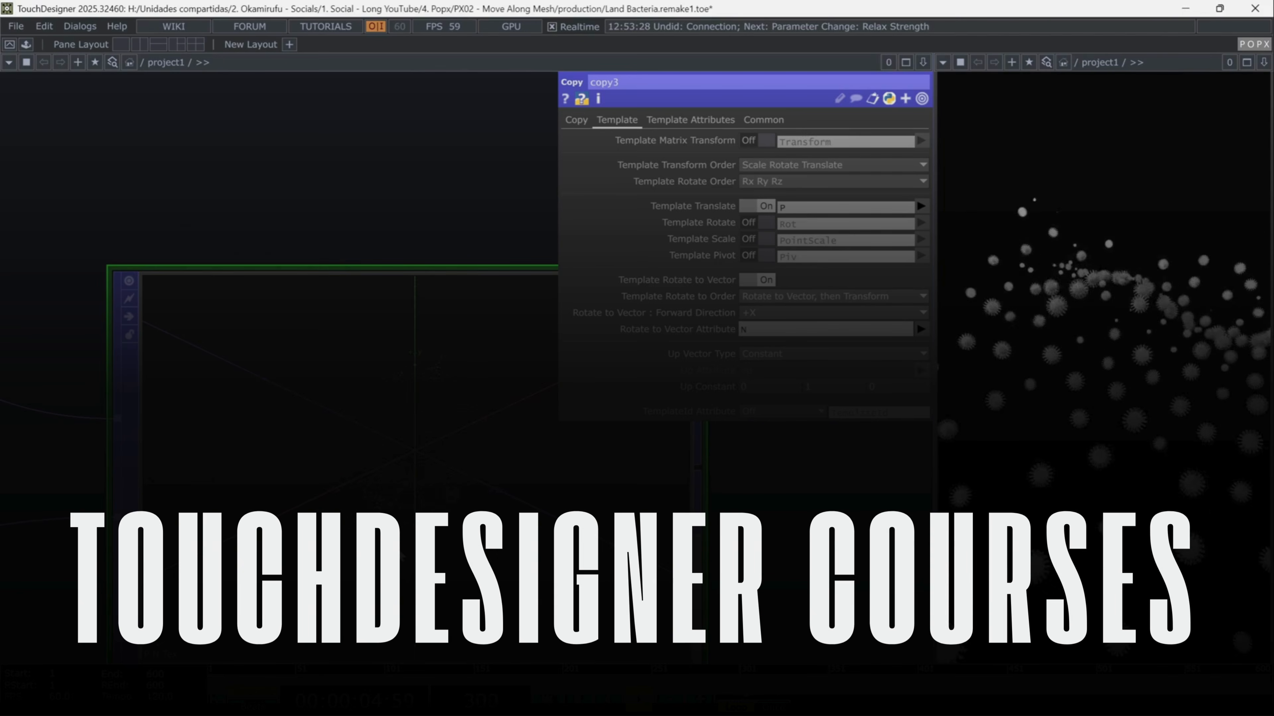
{"action": "scroll", "coordinate": [400, 552], "scroll_direction": "down", "scroll_amount": 8}
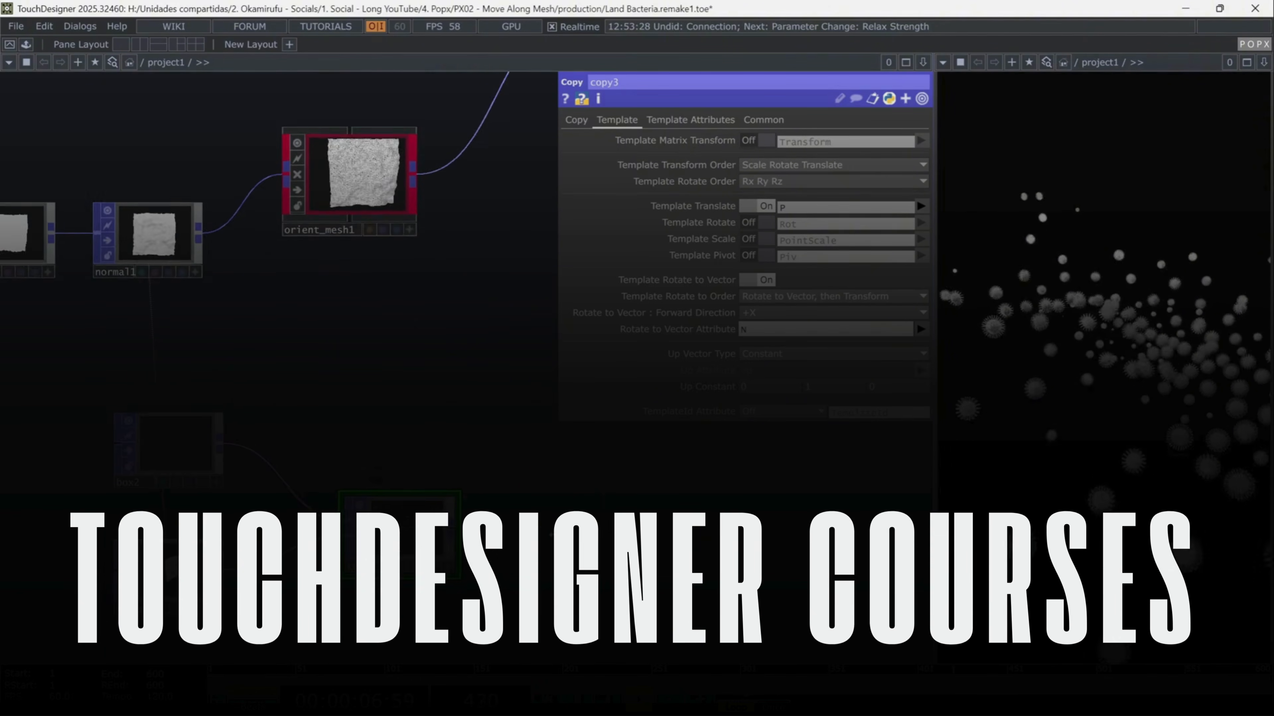
{"action": "left_click_drag", "start_coordinate": [569, 549], "coordinate": [558, 504]}
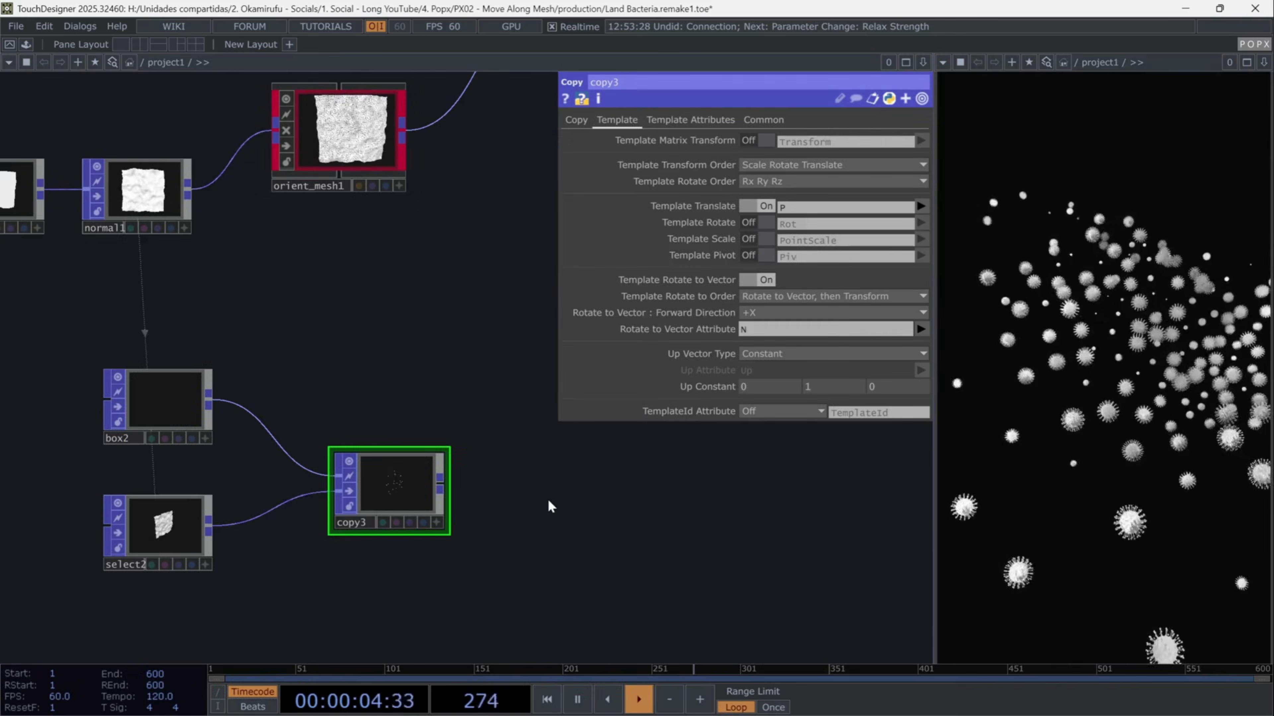
{"action": "key", "text": "Tab"}
{"action": "type", "text": "sel"}
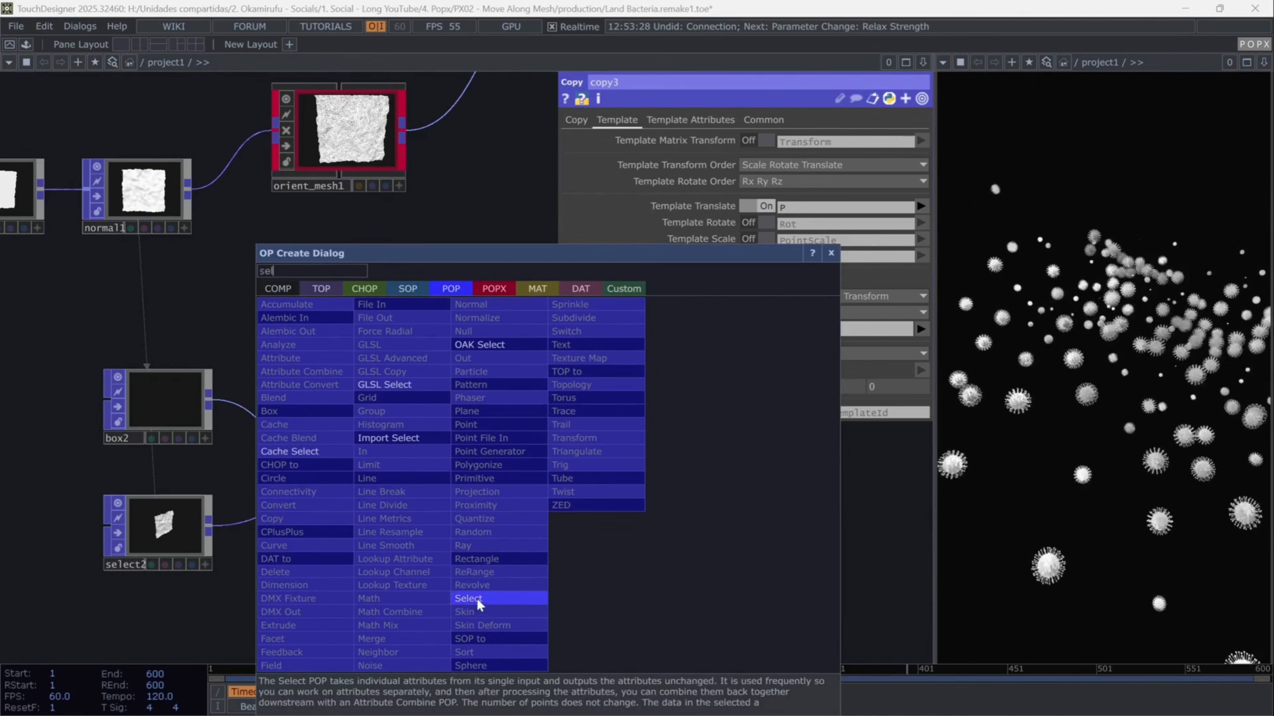
{"action": "left_click", "coordinate": [477, 601]}
{"action": "left_click", "coordinate": [392, 617]}
{"action": "scroll", "coordinate": [560, 424], "scroll_direction": "down", "scroll_amount": 5}
{"action": "left_click_drag", "start_coordinate": [373, 341], "coordinate": [838, 140]}
{"action": "left_click_drag", "start_coordinate": [398, 448], "coordinate": [776, 302]}
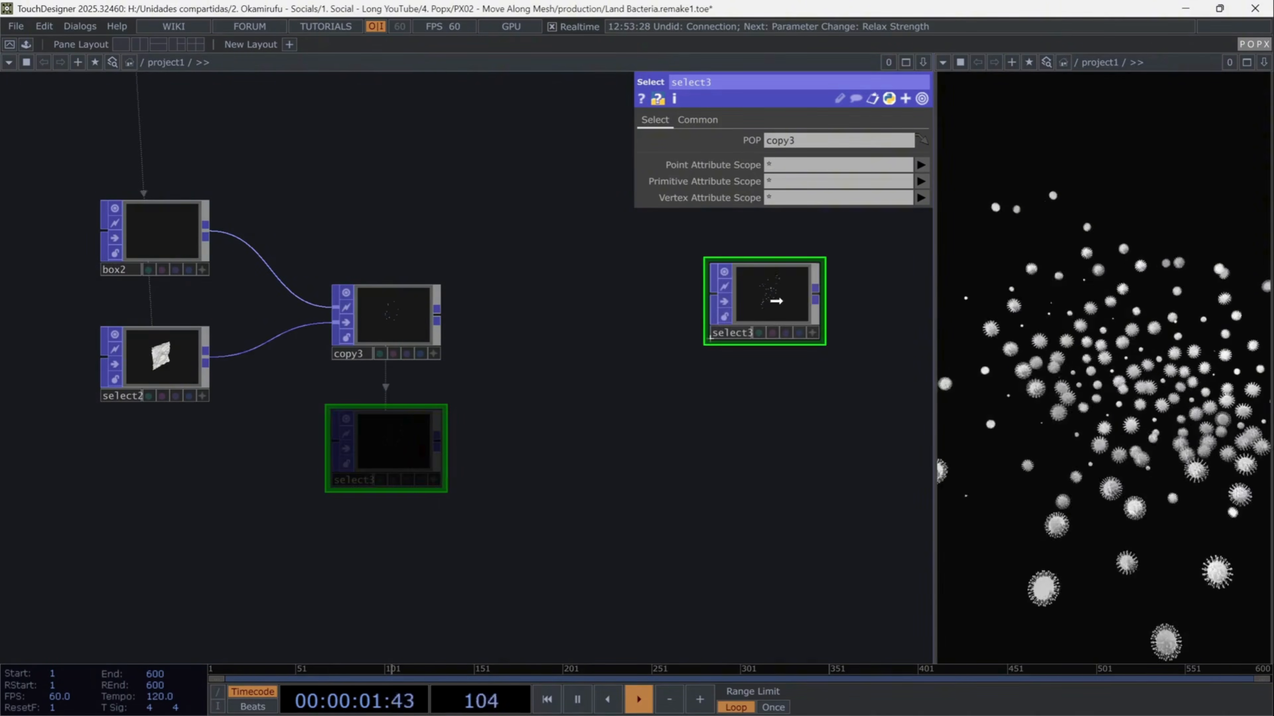
Add a Geometry COMP fed by select3
{"action": "left_click_drag", "start_coordinate": [602, 250], "coordinate": [300, 361]}
{"action": "left_click_drag", "start_coordinate": [477, 396], "coordinate": [426, 416]}
{"action": "key", "text": "Tab"}
{"action": "type", "text": "geo"}
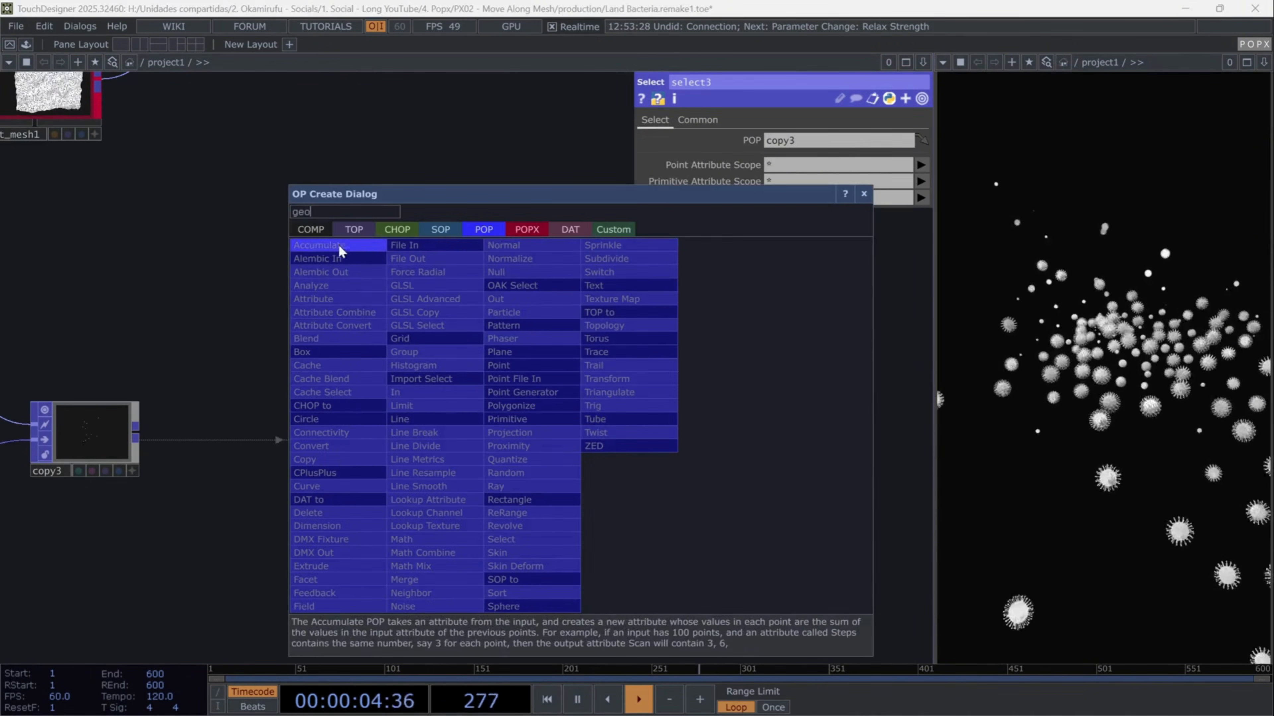
{"action": "left_click", "coordinate": [351, 369]}
{"action": "left_click", "coordinate": [548, 441]}
{"action": "left_click_drag", "start_coordinate": [513, 508], "coordinate": [602, 426]}
Add a Select POP below select2 and make it reference normal1
{"action": "scroll", "coordinate": [306, 565], "scroll_direction": "down", "scroll_amount": 2}
{"action": "key", "text": "Tab"}
{"action": "type", "text": "sel"}
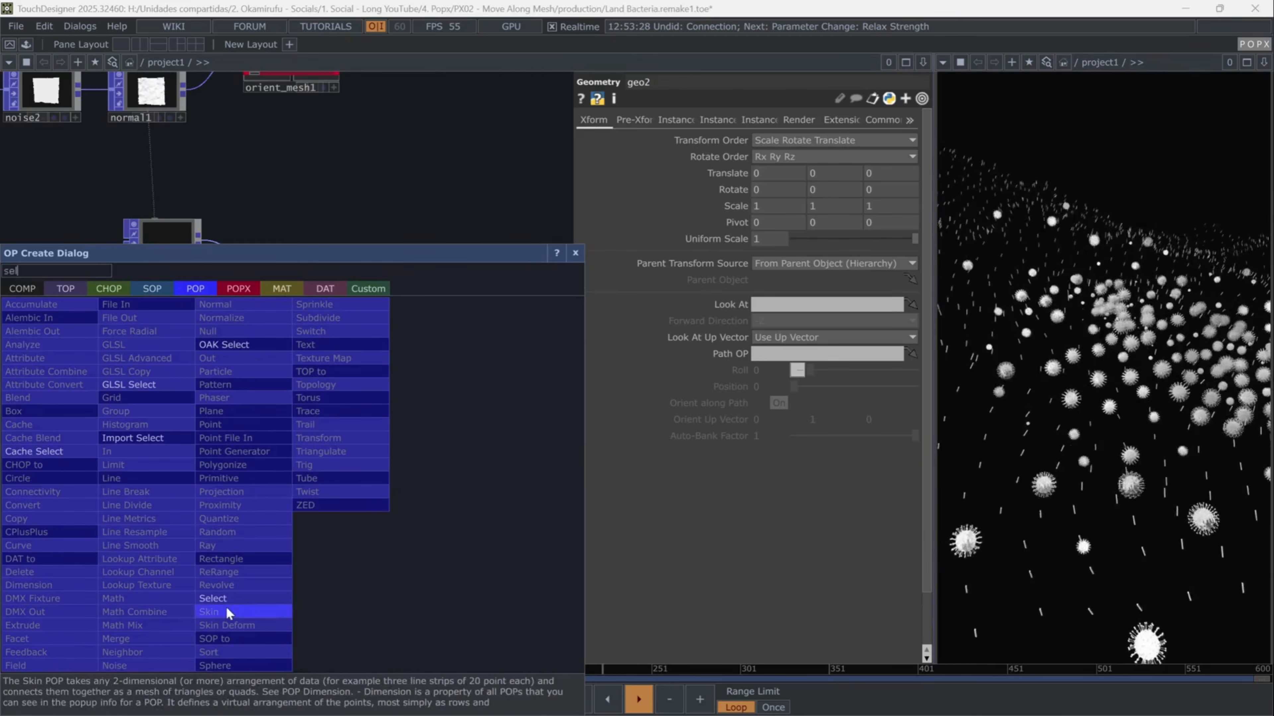
{"action": "left_click", "coordinate": [229, 598]}
{"action": "left_click", "coordinate": [162, 470]}
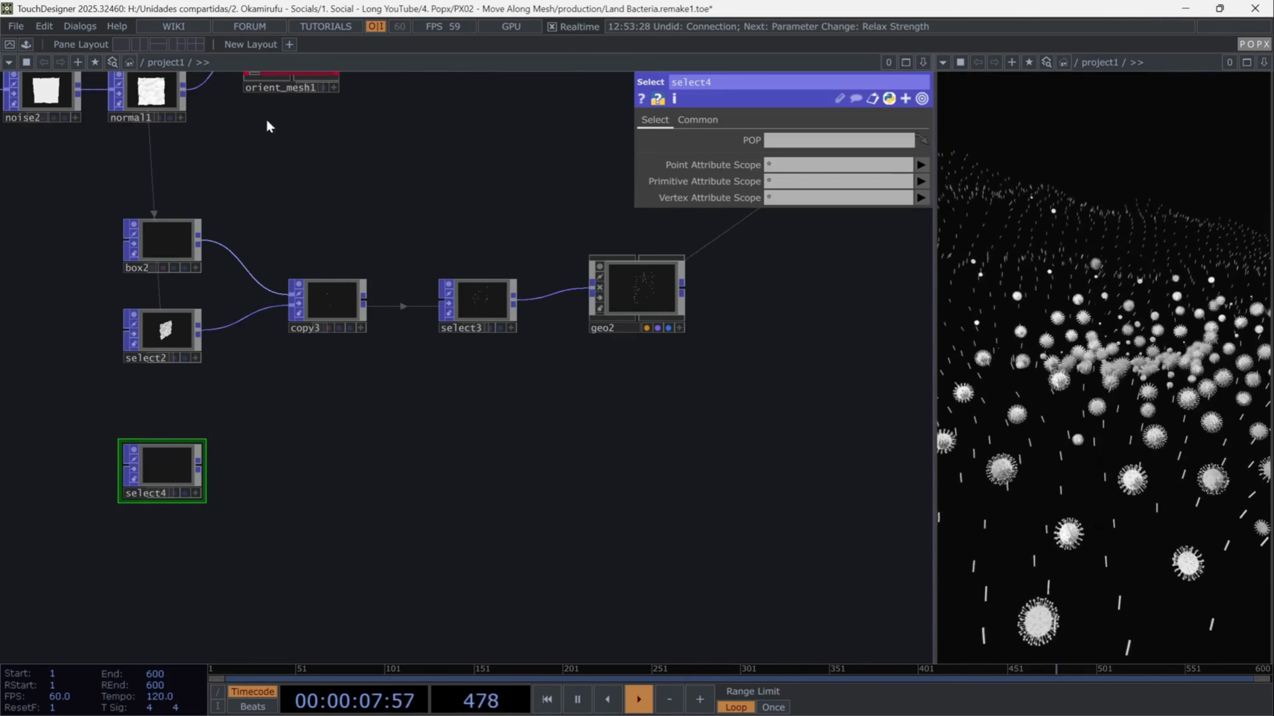
{"action": "left_click_drag", "start_coordinate": [151, 91], "coordinate": [837, 140]}
Add a Geometry COMP fed by select4 and place it below geo2
{"action": "left_click", "coordinate": [198, 462]}
{"action": "left_click", "coordinate": [265, 462]}
{"action": "type", "text": "geo"}
{"action": "left_click", "coordinate": [23, 268]}
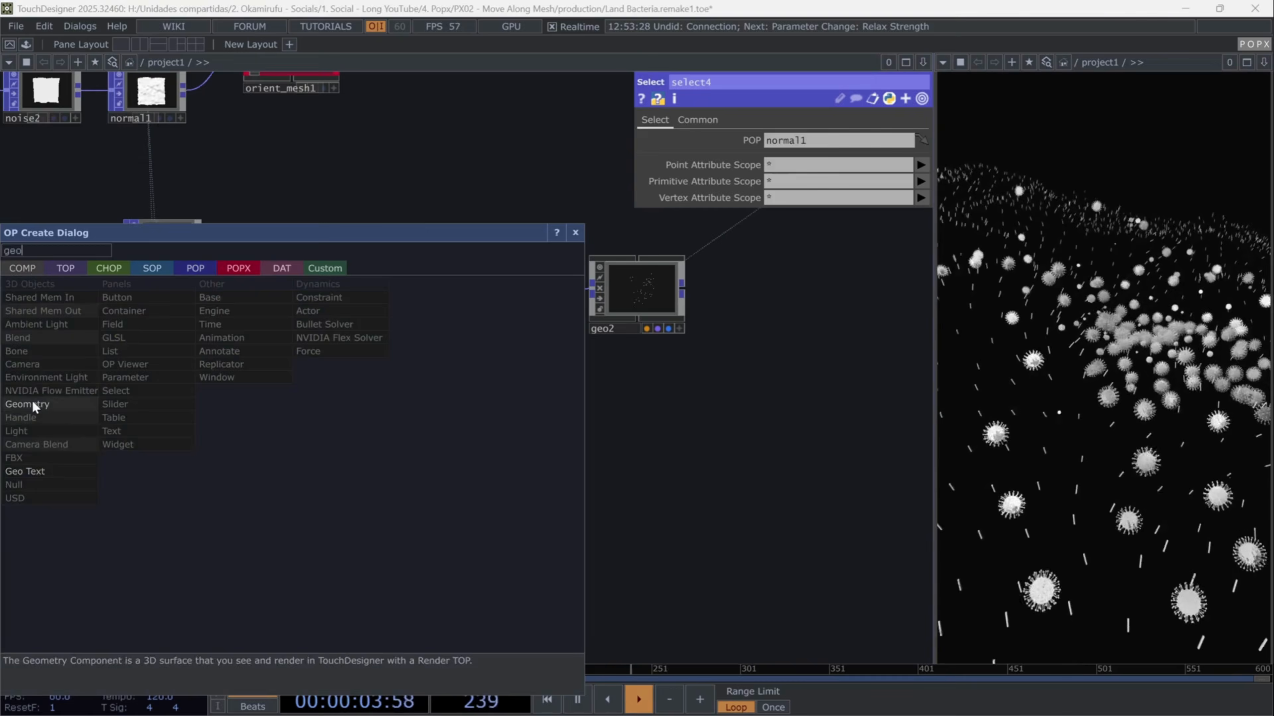
{"action": "left_click", "coordinate": [32, 401]}
{"action": "left_click_drag", "start_coordinate": [301, 464], "coordinate": [481, 479]}
{"action": "left_click_drag", "start_coordinate": [474, 404], "coordinate": [192, 412]}
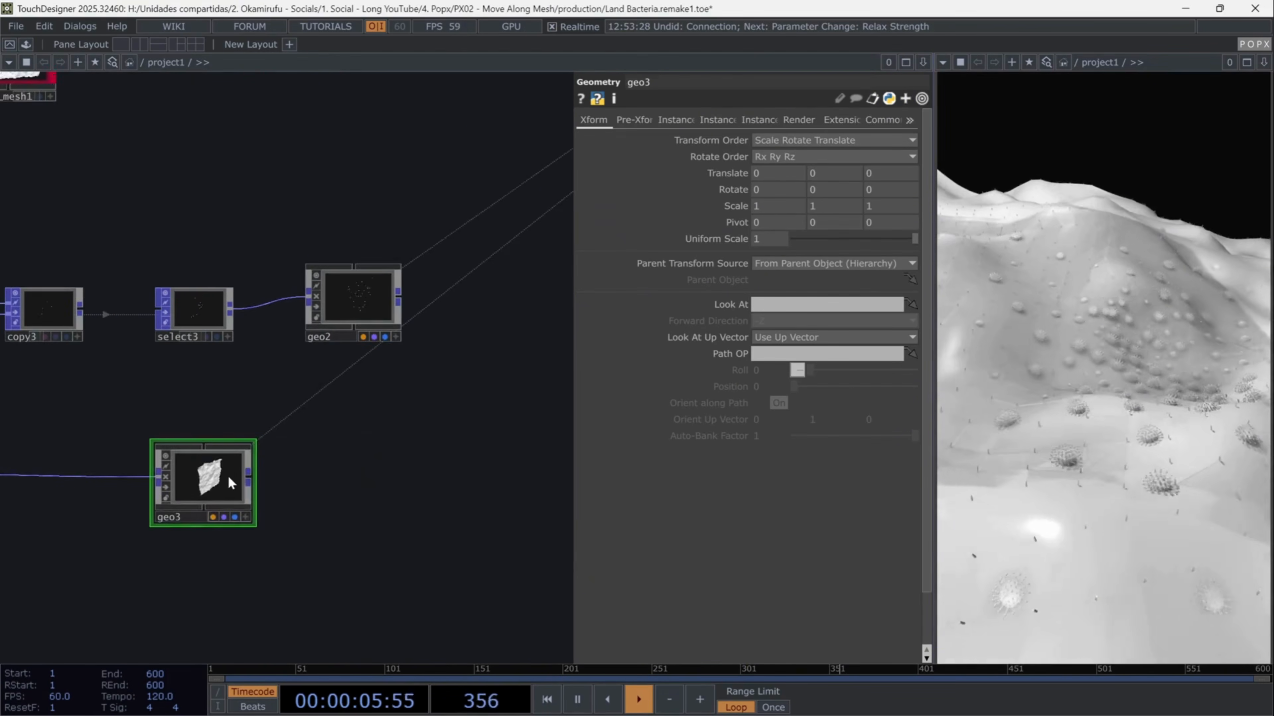
{"action": "left_click_drag", "start_coordinate": [232, 482], "coordinate": [371, 482]}
Add a PBR material with Roughness 0.015 below geo1 and assign it as geo1's instance material
{"action": "key", "text": "Tab"}
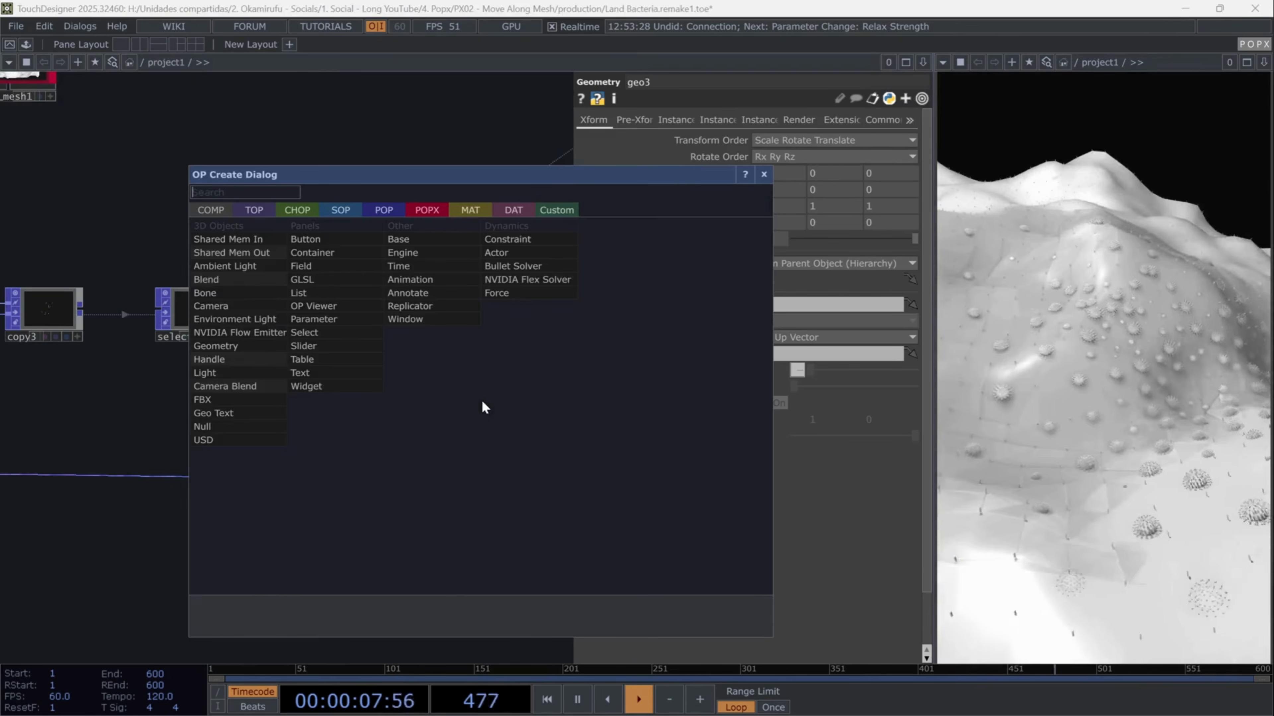
{"action": "type", "text": "p"}
{"action": "left_click", "coordinate": [480, 214]}
{"action": "left_click", "coordinate": [241, 307]}
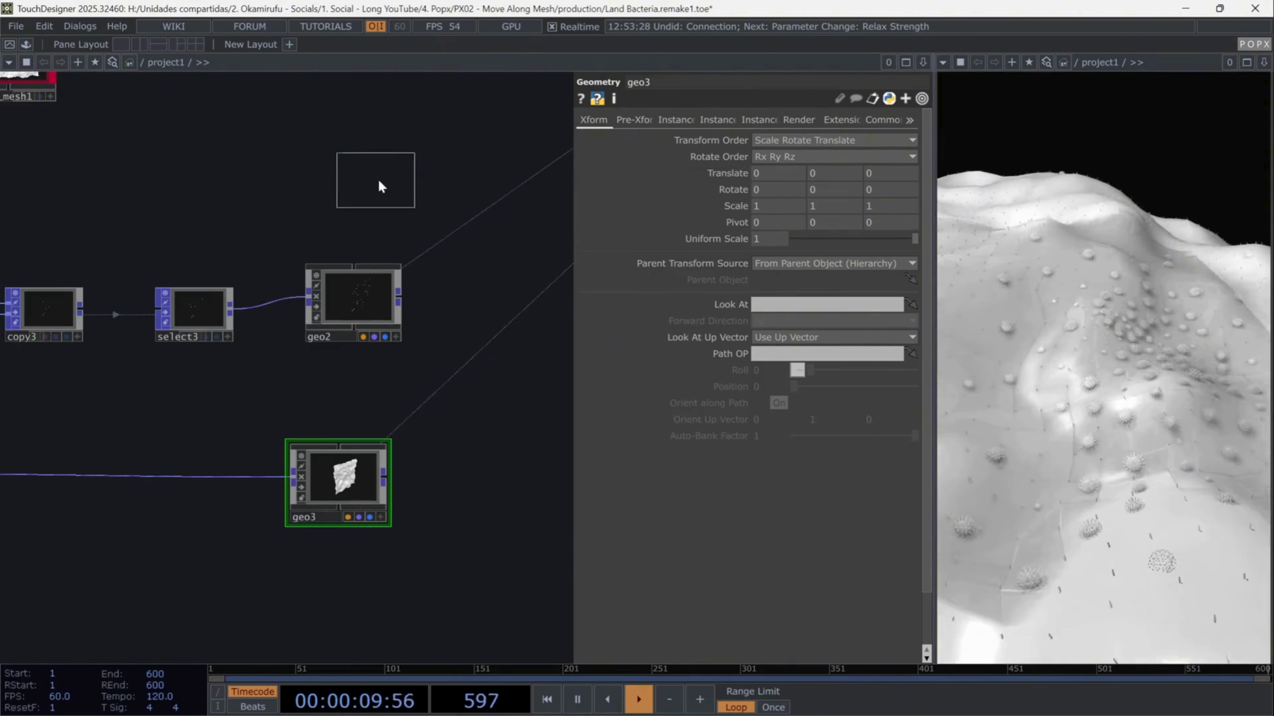
{"action": "left_click", "coordinate": [389, 145]}
{"action": "left_click_drag", "start_coordinate": [460, 203], "coordinate": [455, 360]}
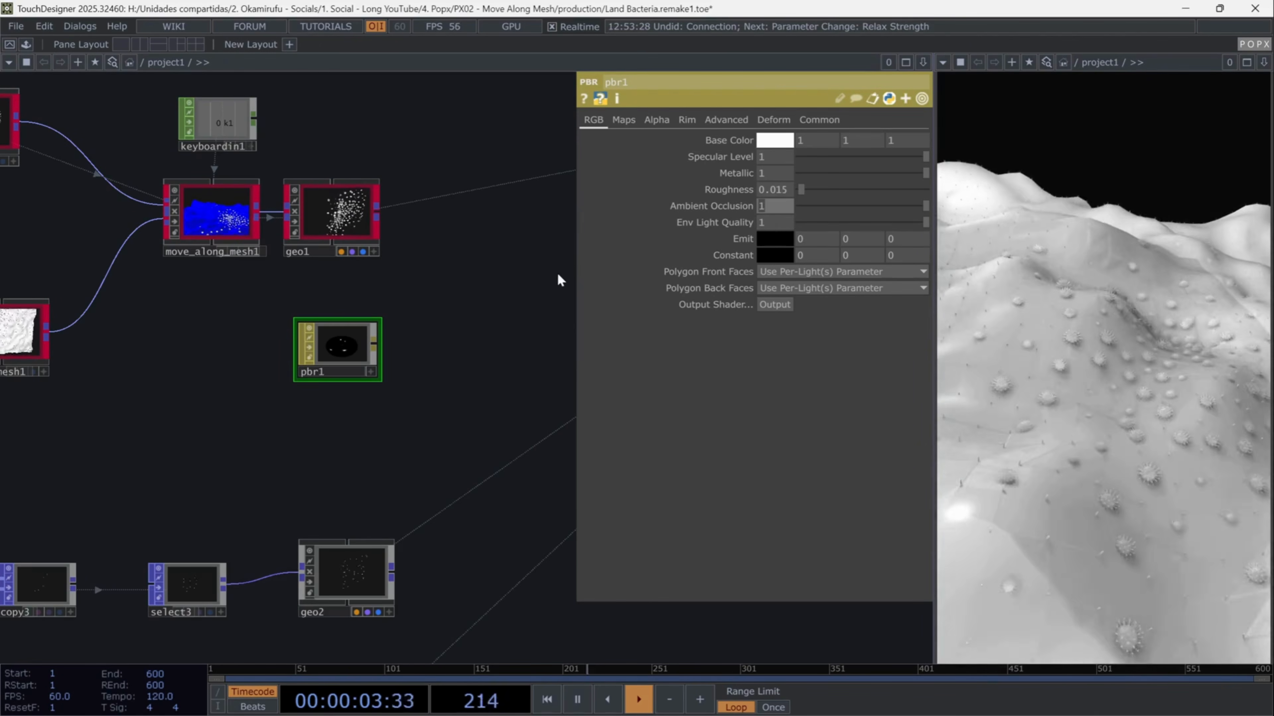
{"action": "left_click_drag", "start_coordinate": [339, 359], "coordinate": [354, 210]}
{"action": "left_click", "coordinate": [354, 210]}
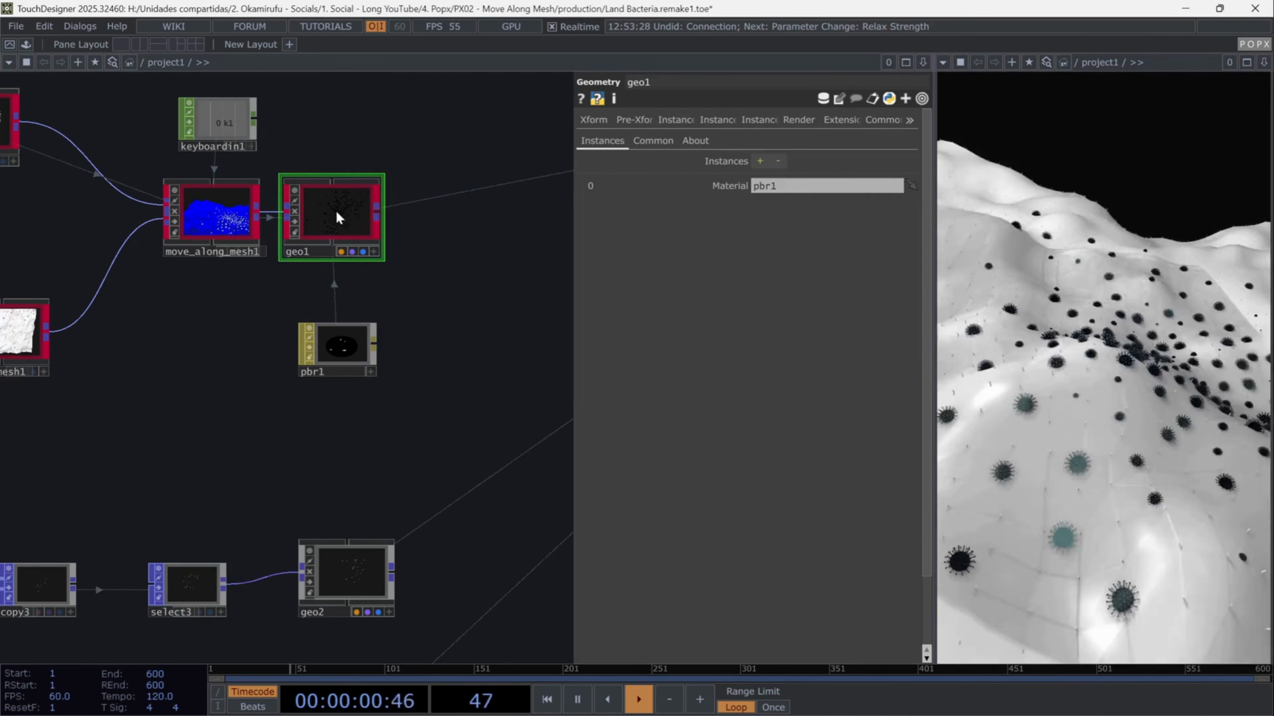
Add a second PBR material between geo2 and geo3 with Roughness 0.75 and Ambient Occlusion 1.5
{"action": "left_click_drag", "start_coordinate": [413, 464], "coordinate": [458, 218]}
{"action": "key", "text": "Tab"}
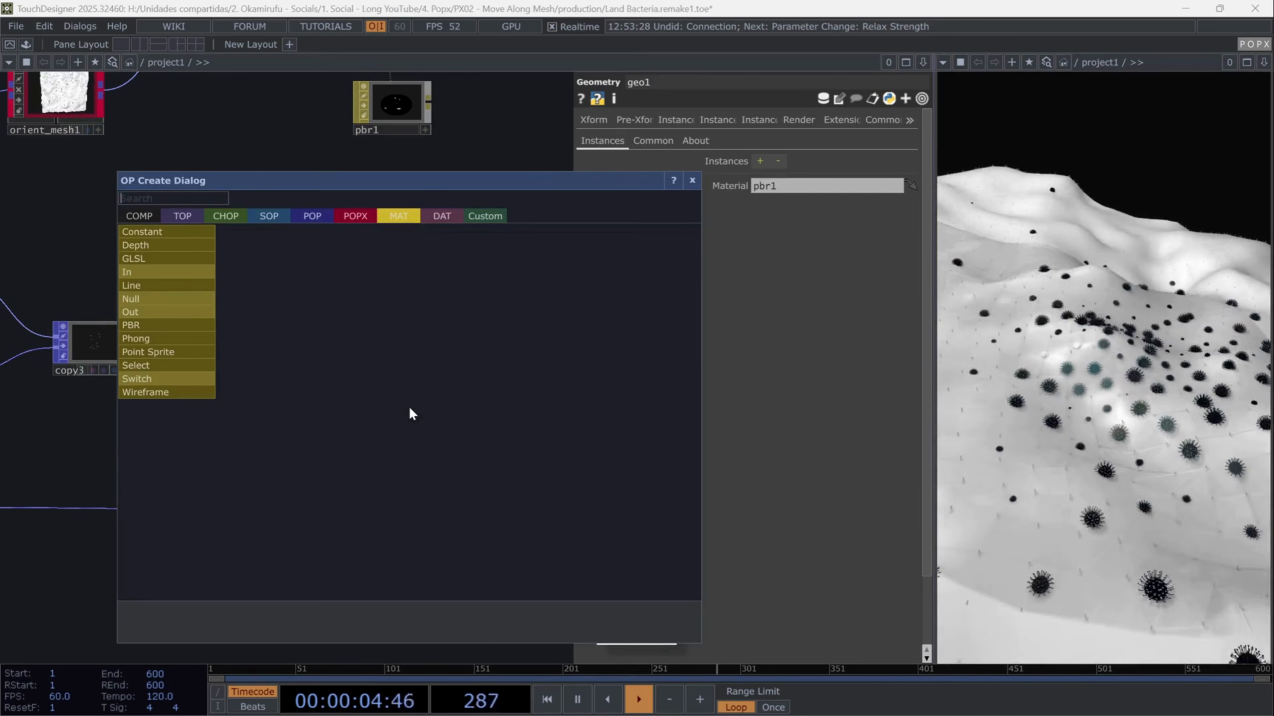
{"action": "key", "text": "Return"}
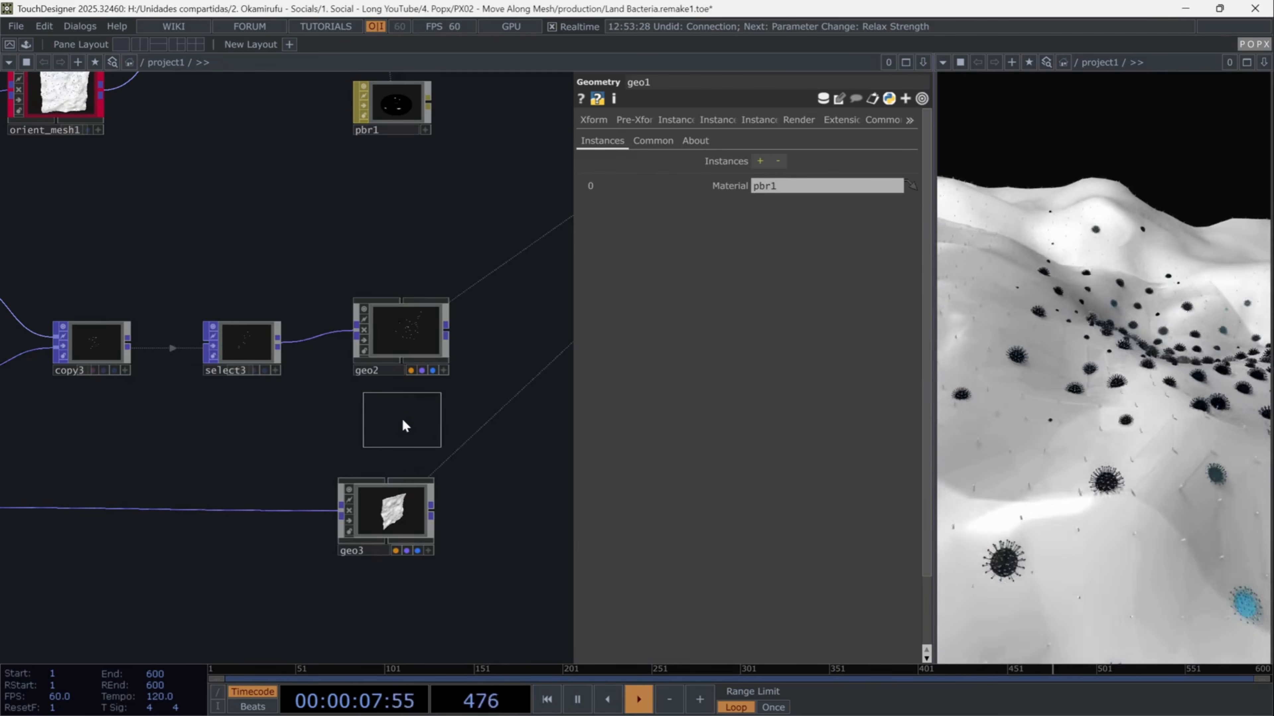
{"action": "left_click", "coordinate": [406, 425]}
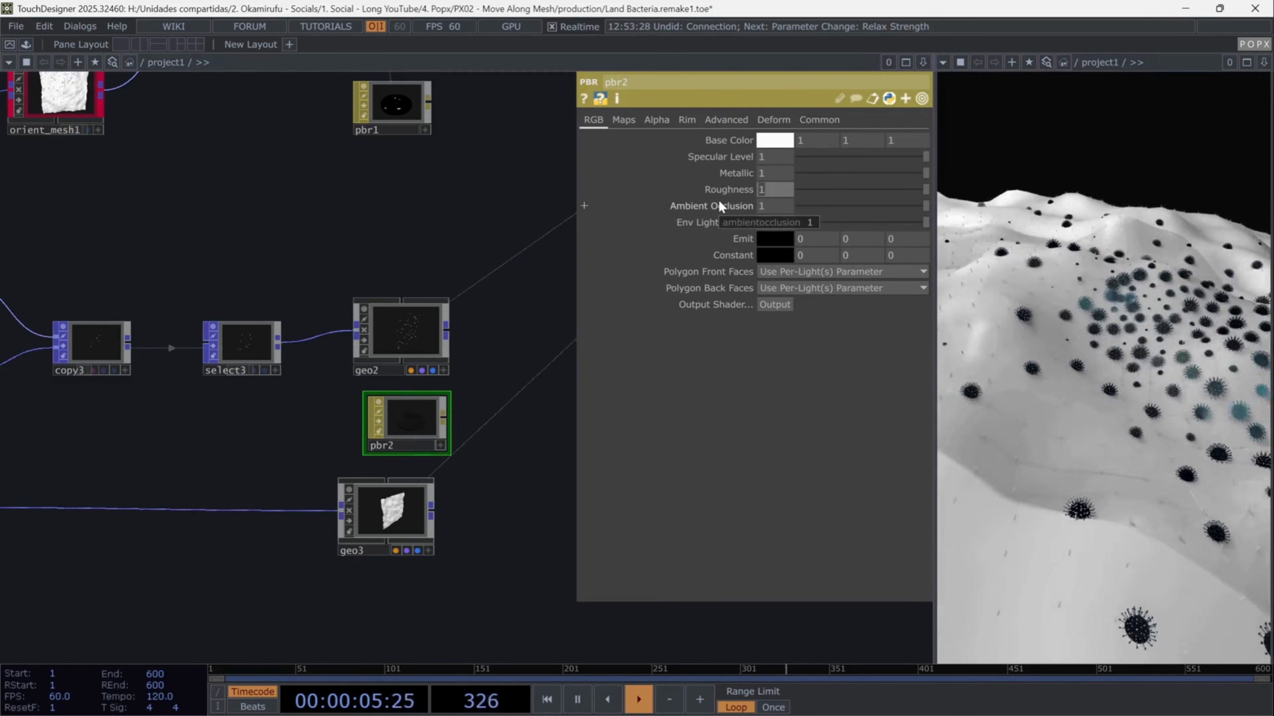
{"action": "type", "text": "0.75"}
{"action": "key", "text": "Return"}
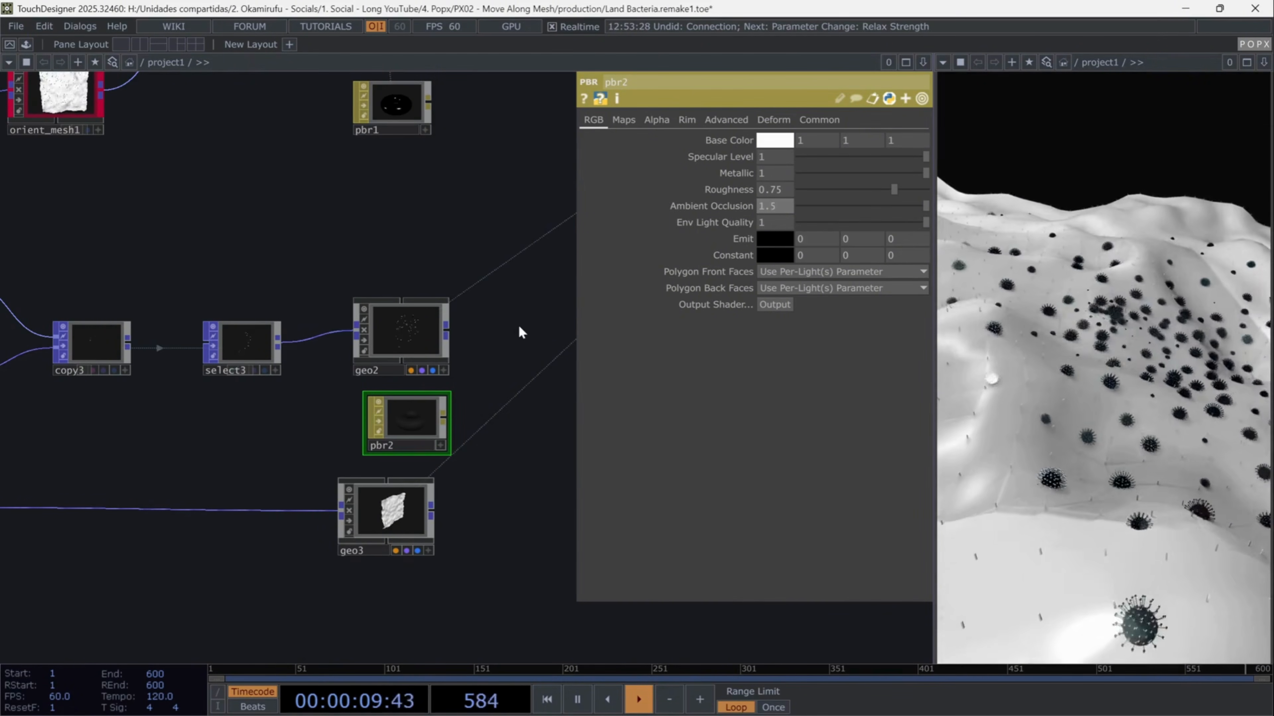
Set pbr2's Alpha Front to 0.35 and turn on Blending (Transparency)
{"action": "left_click", "coordinate": [656, 119]}
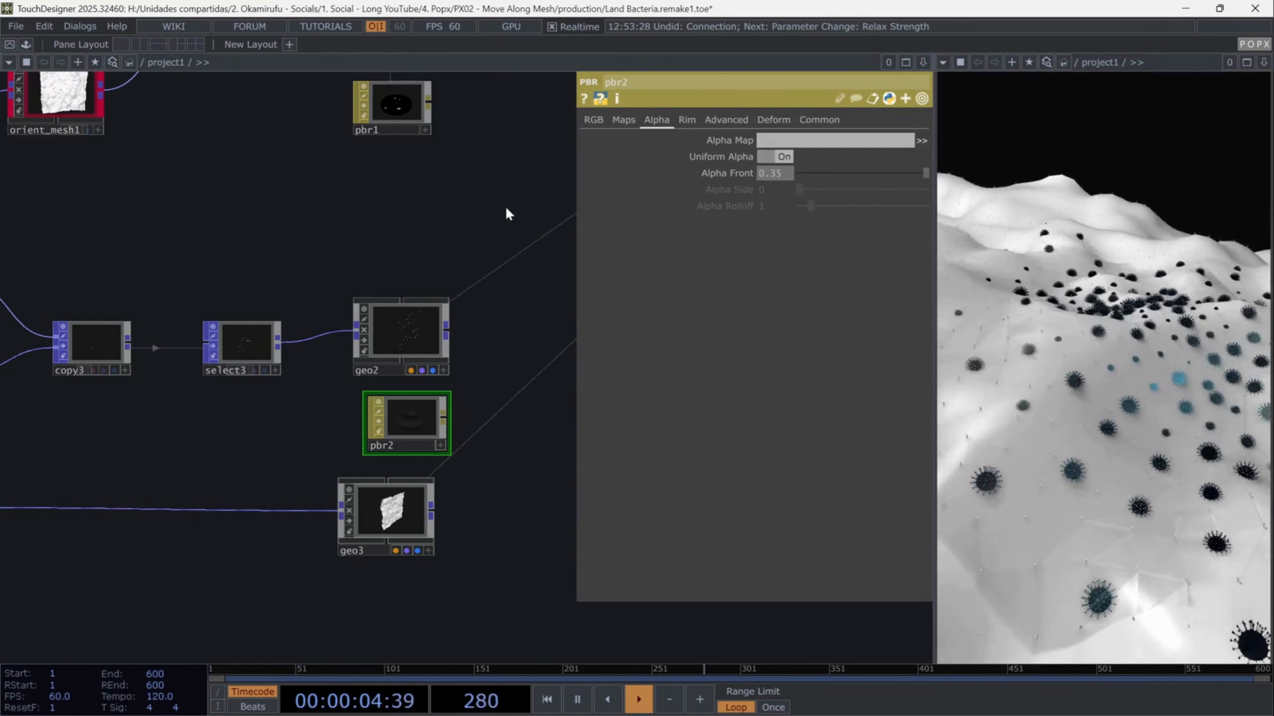
{"action": "left_click", "coordinate": [817, 120]}
{"action": "left_click", "coordinate": [784, 142]}
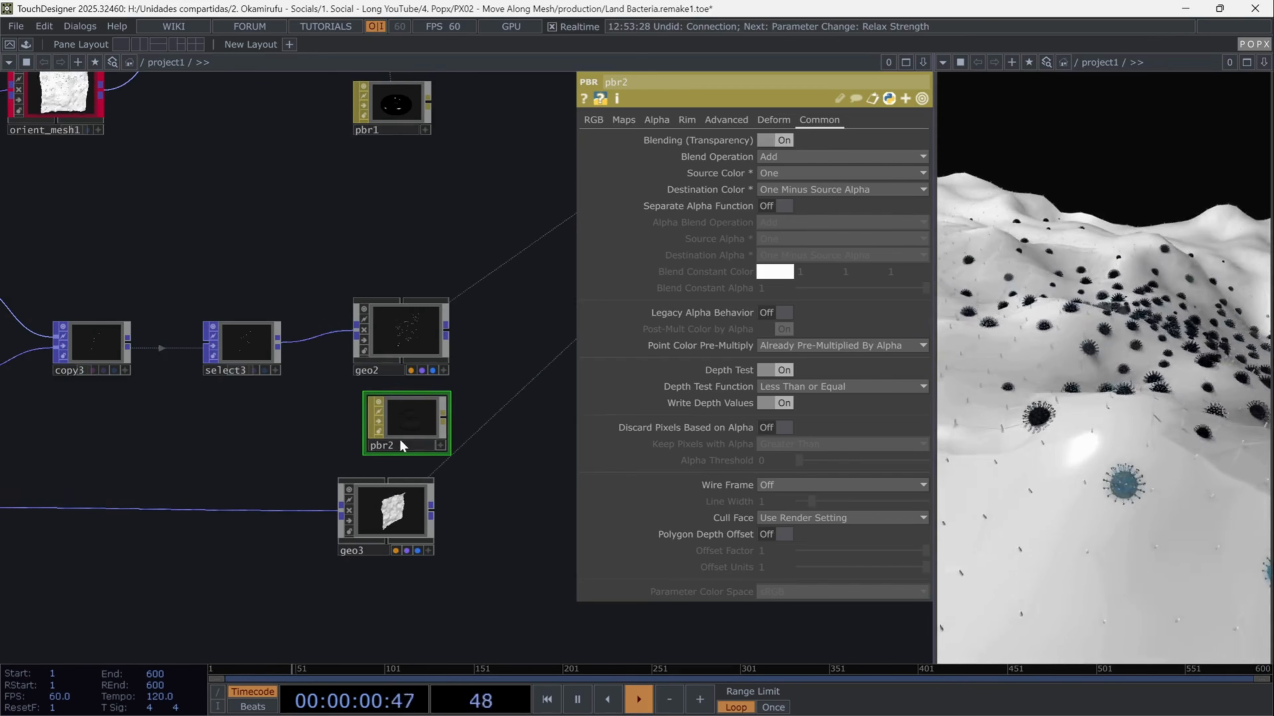
Assign pbr2 as the material of both geo2 and geo3
{"action": "scroll", "coordinate": [399, 442], "scroll_direction": "up", "scroll_amount": 3}
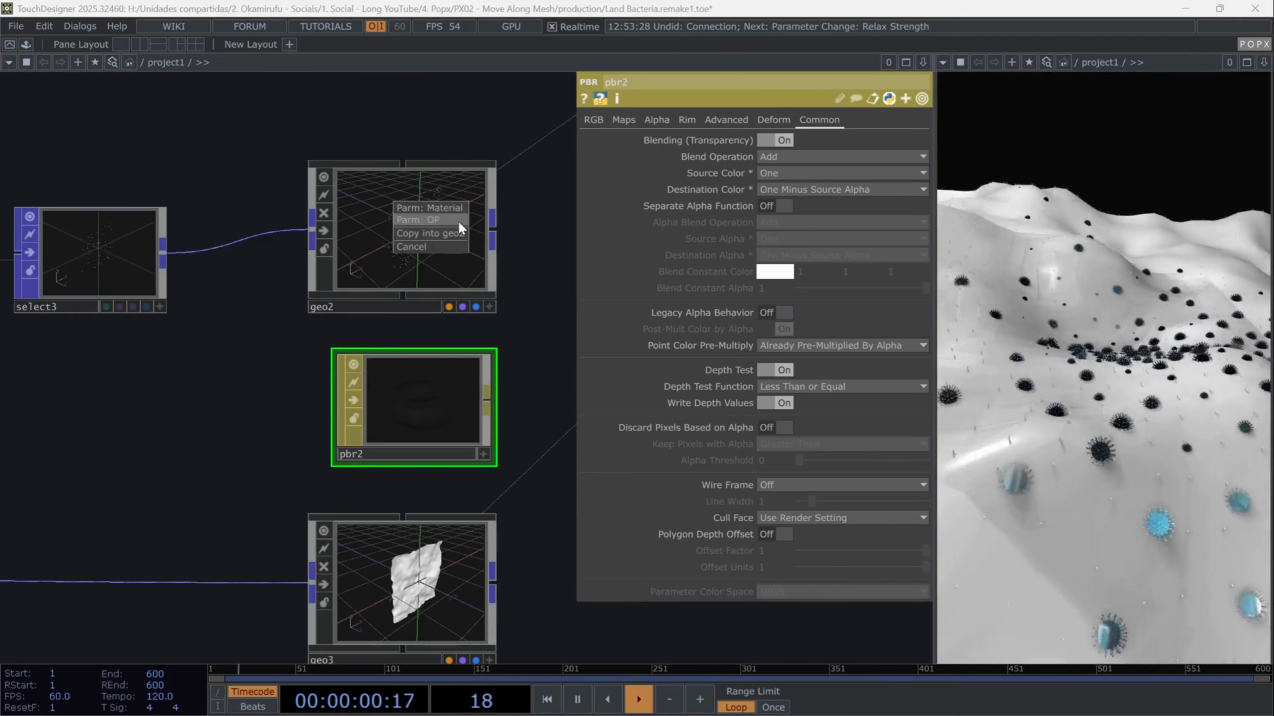
{"action": "left_click_drag", "start_coordinate": [432, 436], "coordinate": [401, 594]}
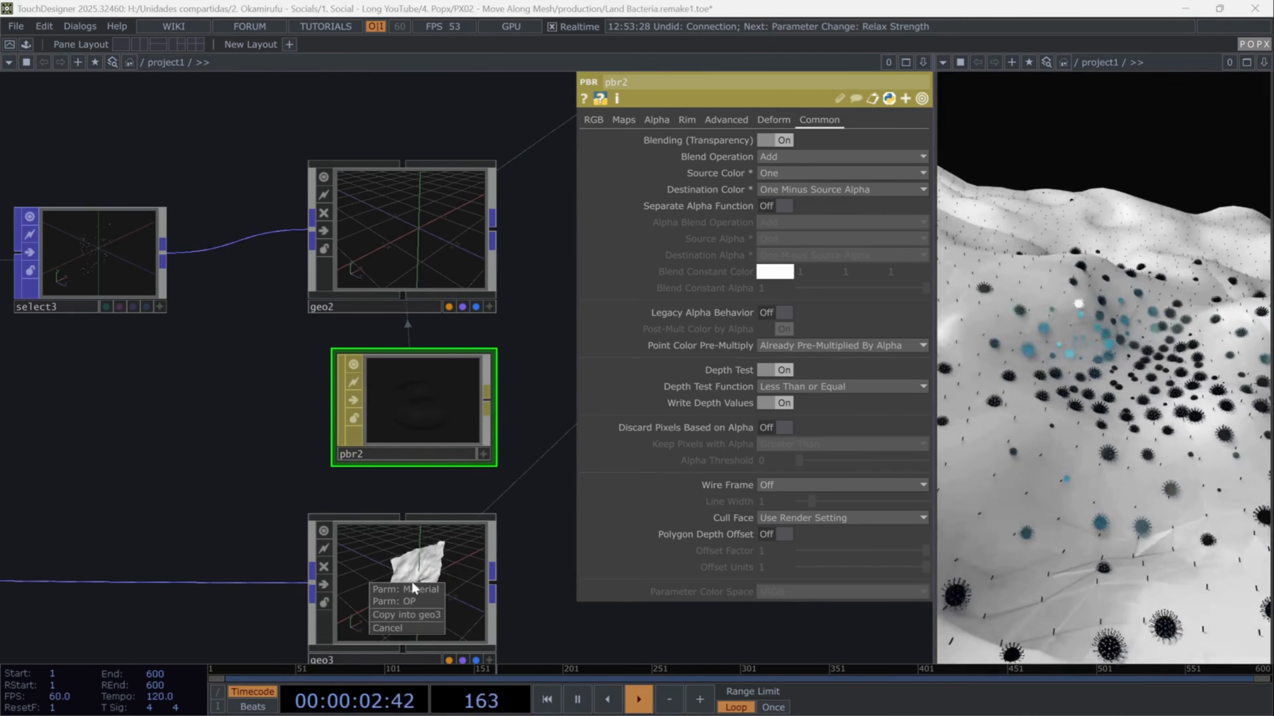
{"action": "left_click", "coordinate": [414, 589]}
Set the Fog type of cameraViewport1 to Exponential
{"action": "scroll", "coordinate": [398, 353], "scroll_direction": "down", "scroll_amount": 5}
{"action": "left_click_drag", "start_coordinate": [318, 401], "coordinate": [359, 276]}
{"action": "scroll", "coordinate": [358, 276], "scroll_direction": "up", "scroll_amount": 3}
{"action": "left_click", "coordinate": [103, 326]}
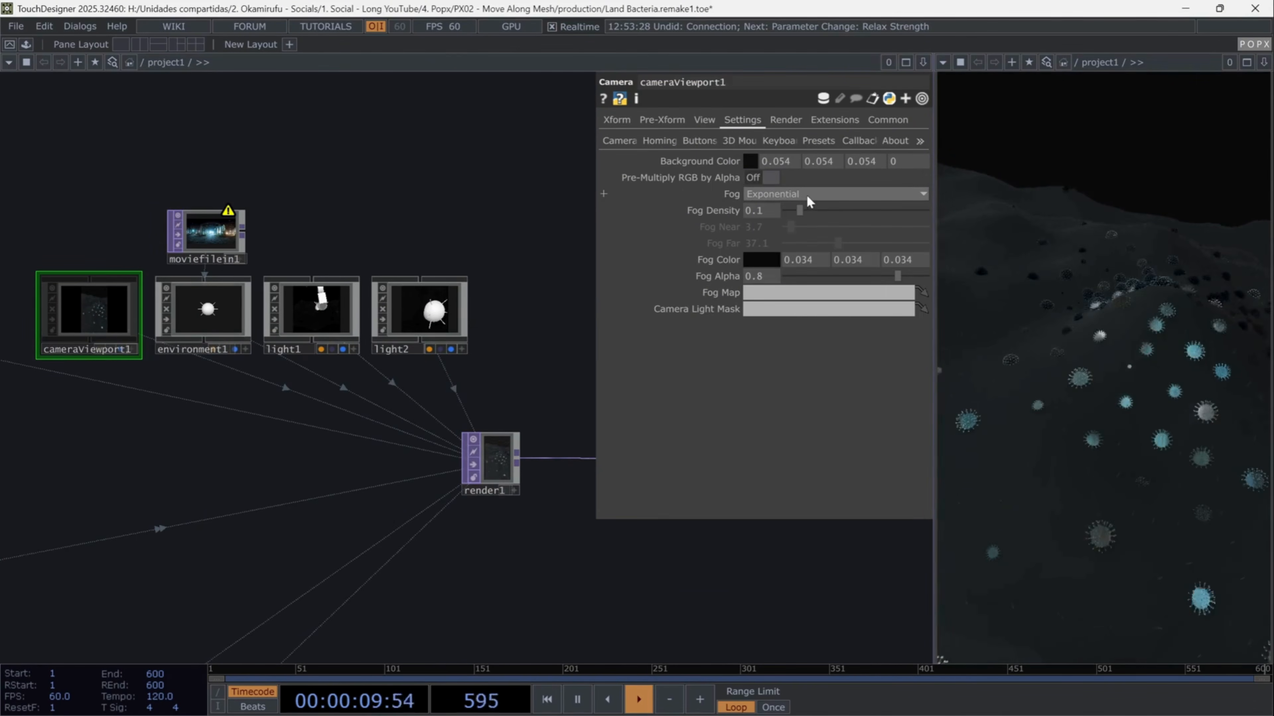
{"action": "left_click", "coordinate": [784, 195]}
{"action": "left_click", "coordinate": [780, 236]}
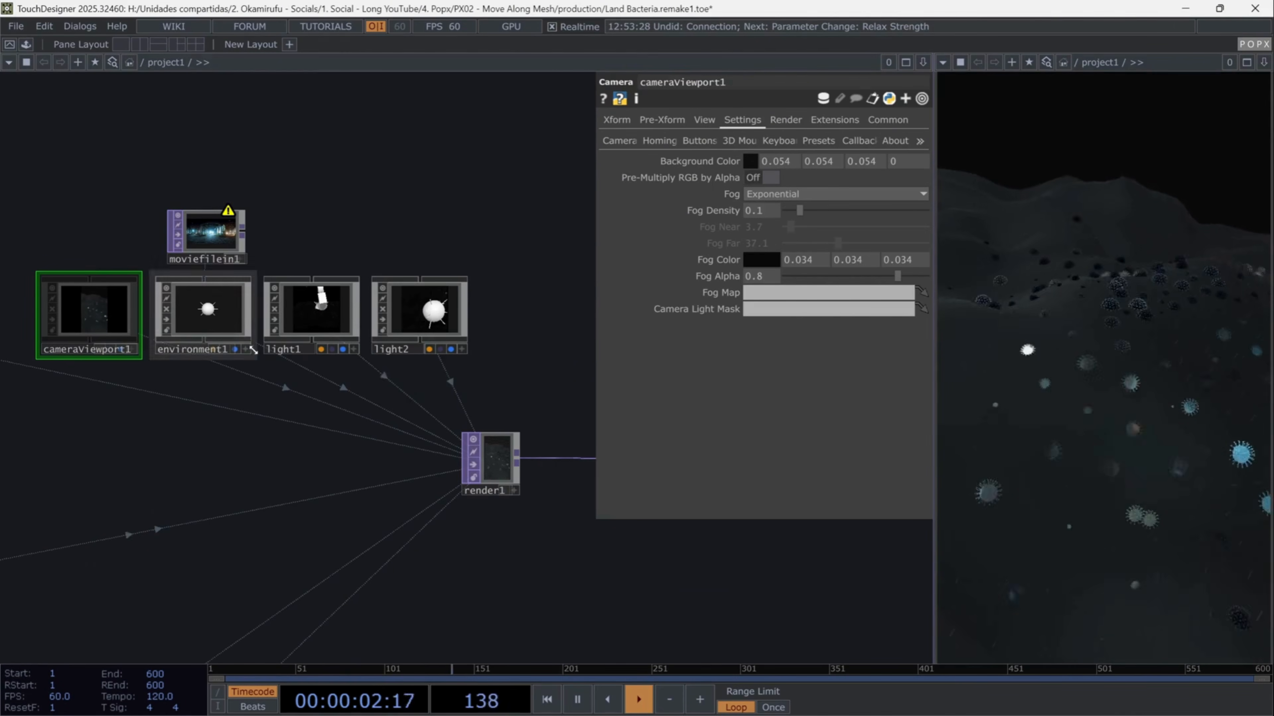
Review the settings of environment1, its moviefilein1 map, light1 and the shadows of light2
{"action": "left_click", "coordinate": [219, 324]}
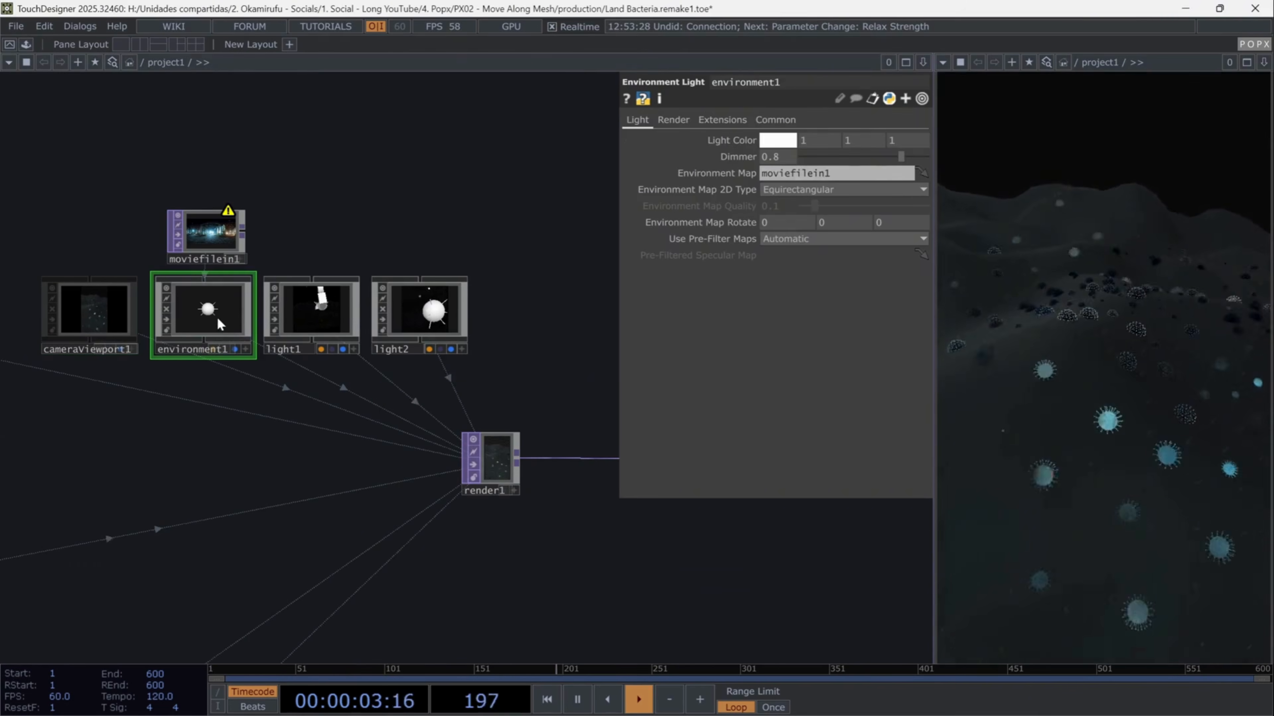
{"action": "left_click", "coordinate": [216, 238]}
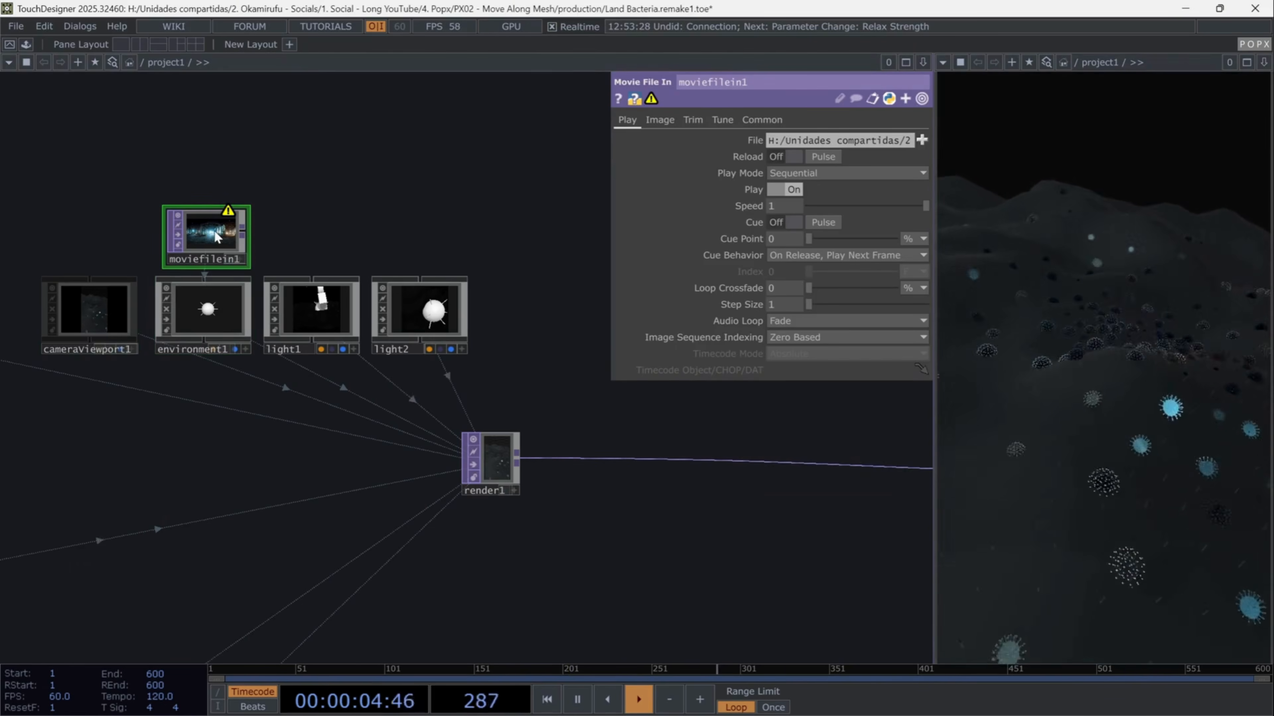
{"action": "left_click", "coordinate": [303, 321]}
{"action": "left_click", "coordinate": [435, 313]}
{"action": "scroll", "coordinate": [426, 315], "scroll_direction": "up", "scroll_amount": 4}
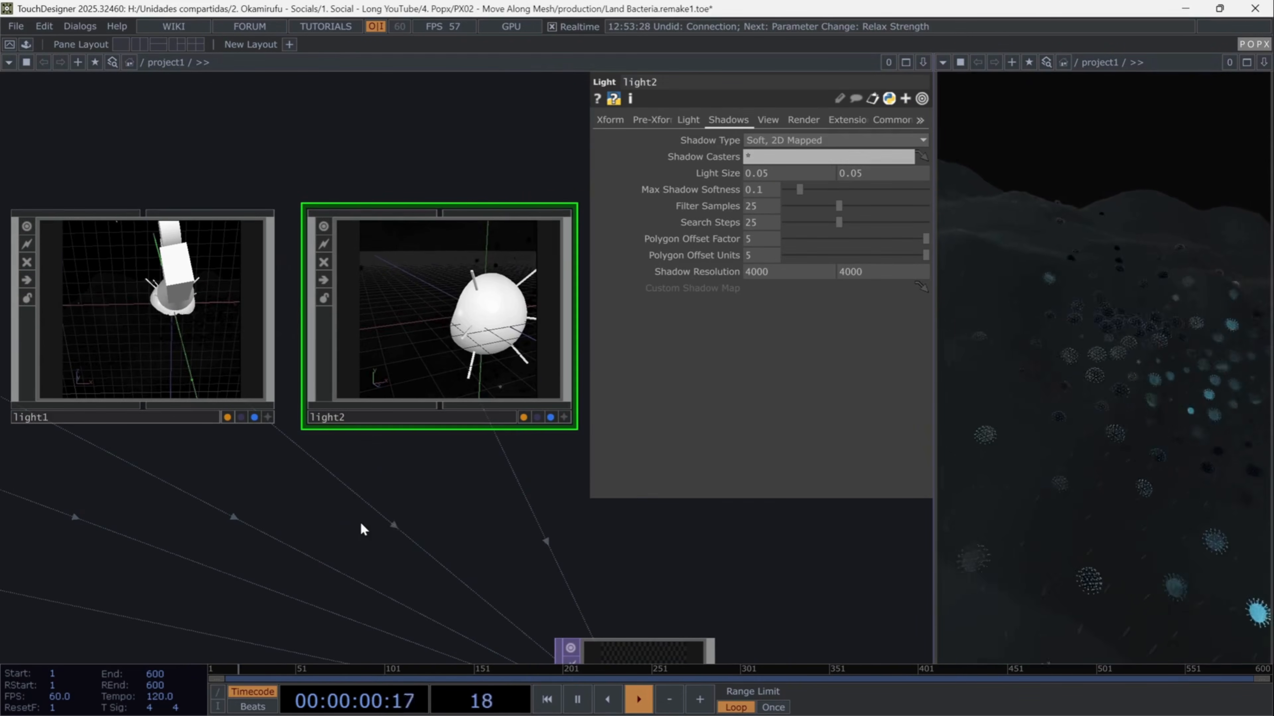
Inspect render1's resolution expressions and the constant1 node they reference
{"action": "scroll", "coordinate": [327, 532], "scroll_direction": "down", "scroll_amount": 6}
{"action": "scroll", "coordinate": [401, 414], "scroll_direction": "up", "scroll_amount": 4}
{"action": "left_click", "coordinate": [422, 412]}
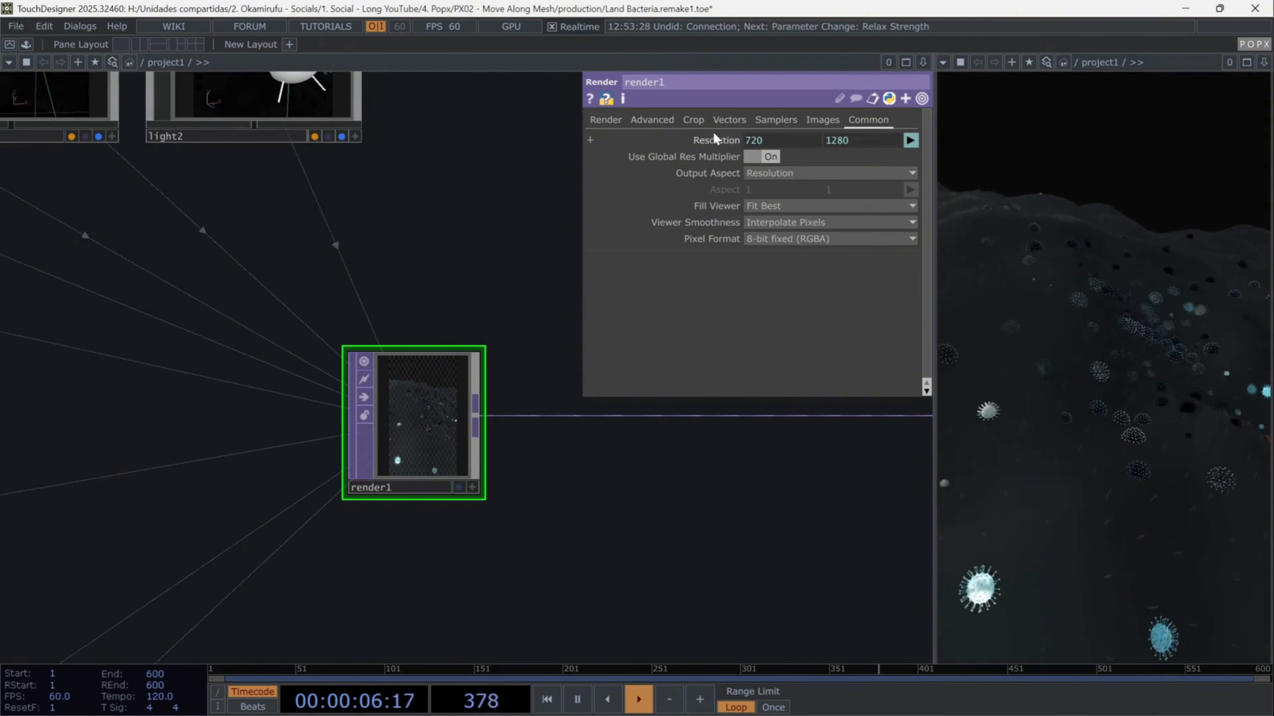
{"action": "left_click", "coordinate": [718, 140]}
{"action": "scroll", "coordinate": [313, 307], "scroll_direction": "down", "scroll_amount": 4}
{"action": "left_click_drag", "start_coordinate": [247, 503], "coordinate": [532, 611]}
{"action": "left_click_drag", "start_coordinate": [247, 333], "coordinate": [903, 474]}
{"action": "scroll", "coordinate": [436, 376], "scroll_direction": "up", "scroll_amount": 4}
{"action": "scroll", "coordinate": [436, 373], "scroll_direction": "down", "scroll_amount": 4}
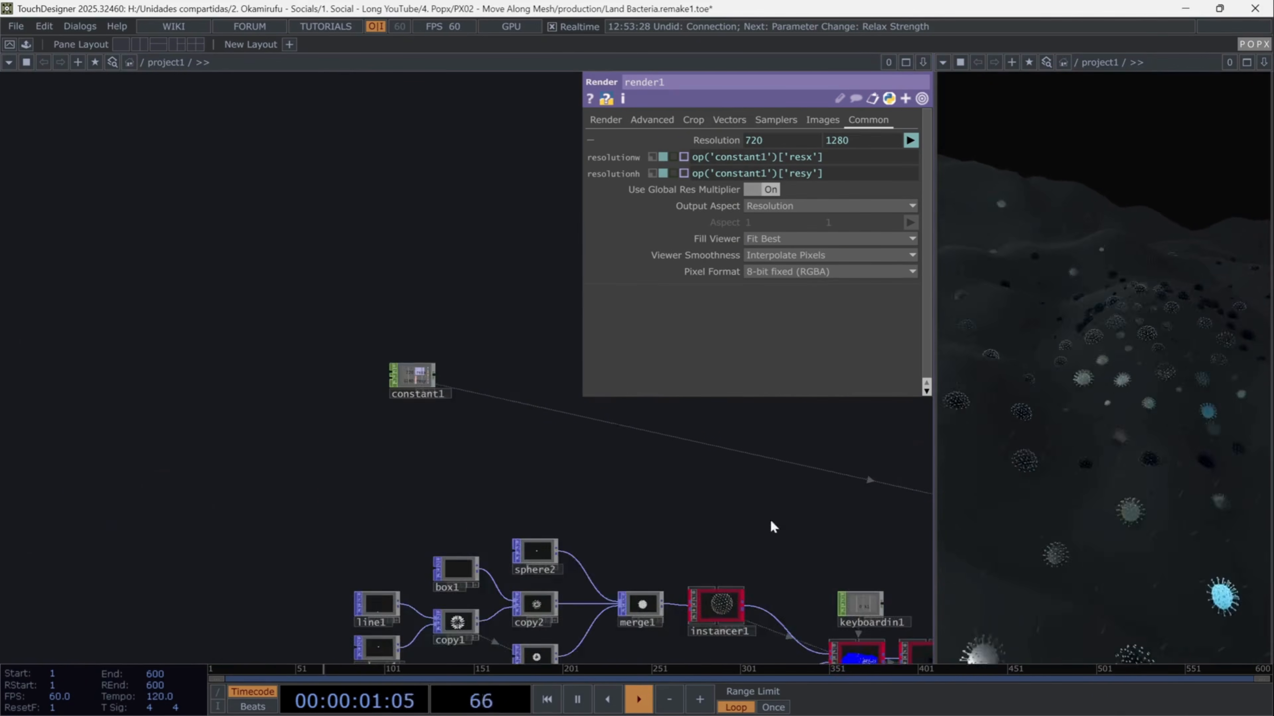
Add a Level TOP, insert it into the chain after render1 and align it with render1
{"action": "left_click_drag", "start_coordinate": [693, 515], "coordinate": [312, 455]}
{"action": "scroll", "coordinate": [521, 495], "scroll_direction": "up", "scroll_amount": 4}
{"action": "key", "text": "Tab"}
{"action": "type", "text": "leve"}
{"action": "left_click", "coordinate": [339, 545]}
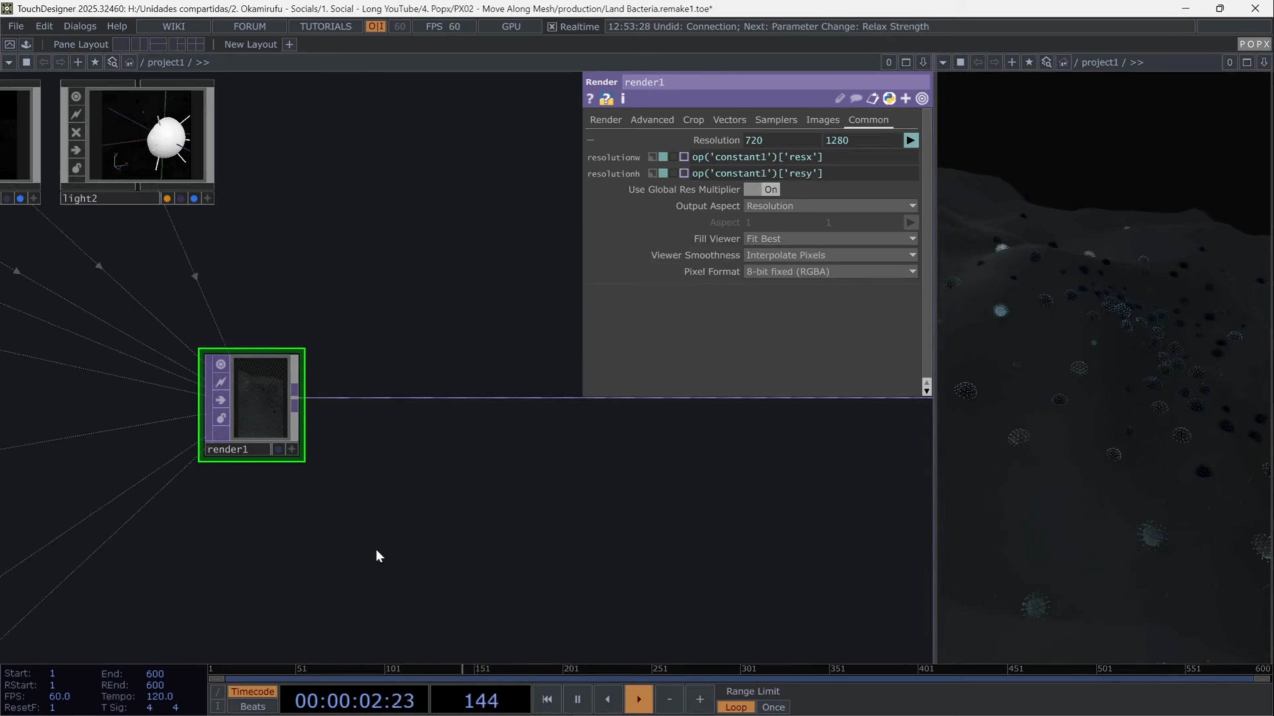
{"action": "left_click", "coordinate": [520, 526]}
{"action": "left_click", "coordinate": [475, 528]}
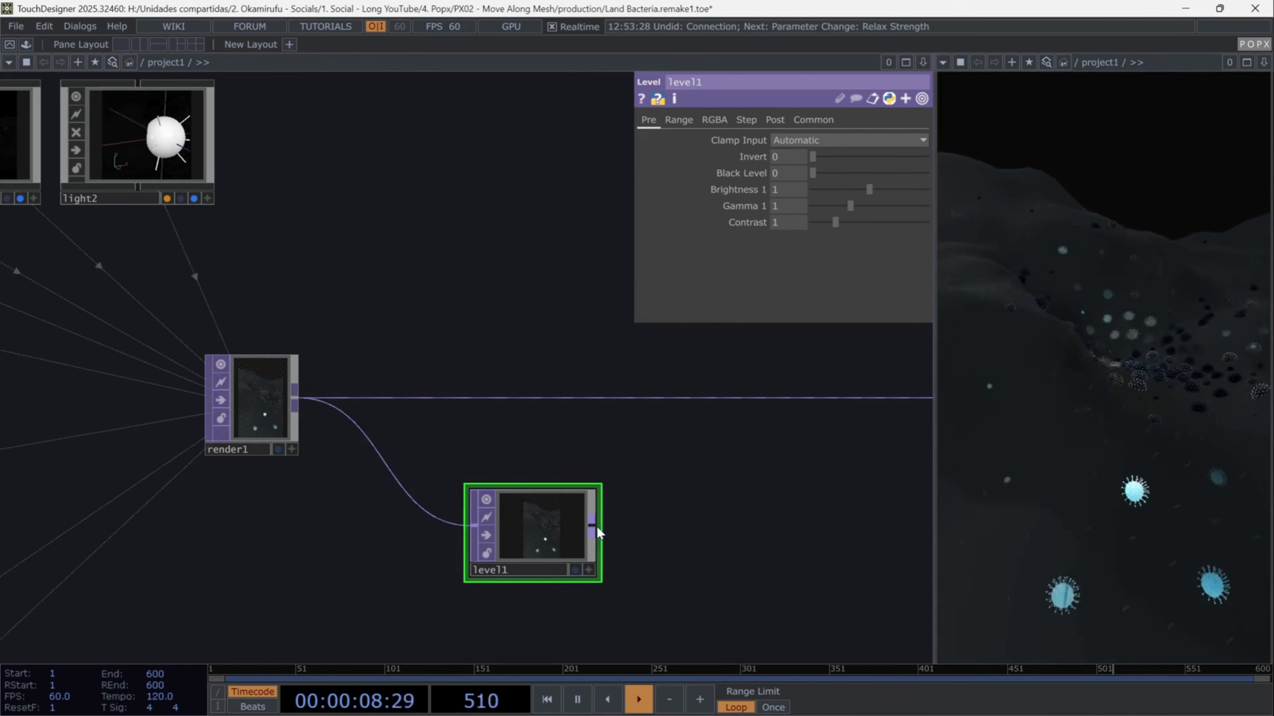
{"action": "left_click", "coordinate": [722, 396]}
{"action": "left_click_drag", "start_coordinate": [531, 527], "coordinate": [526, 428]}
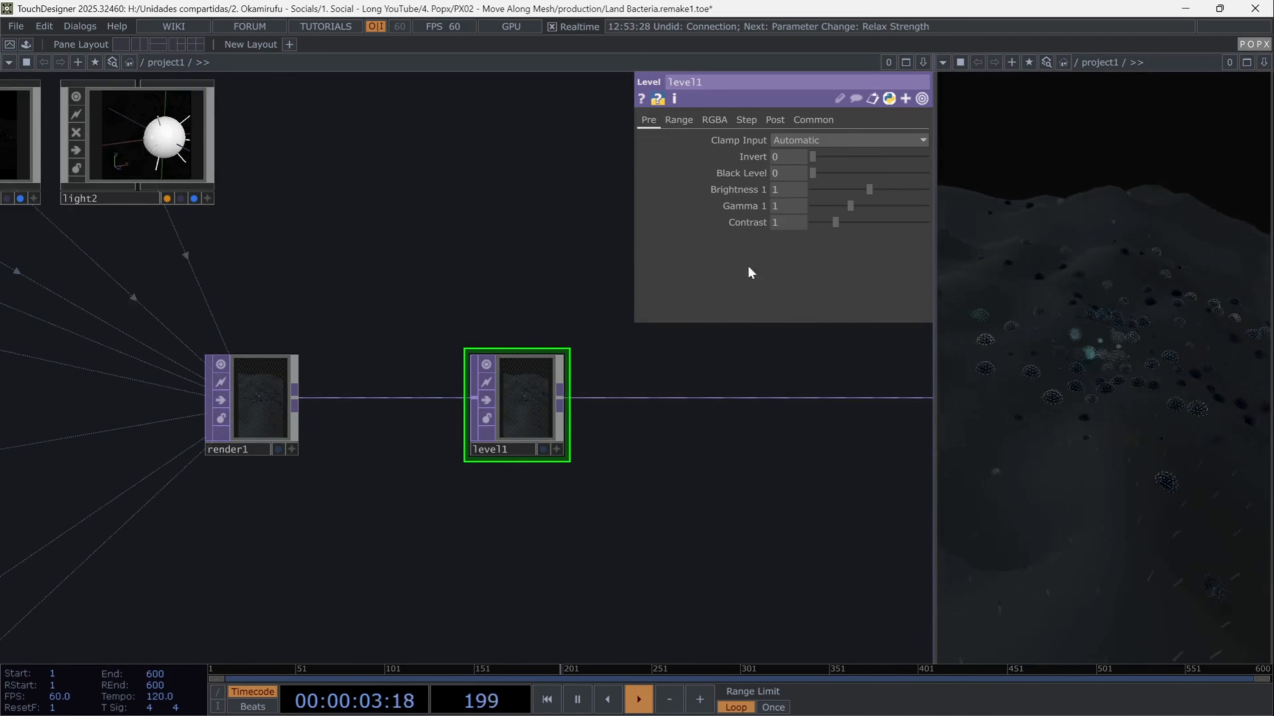
Set level1's Black Level to 0.105, Brightness 1 to 2 and Gamma 1 to 1.5
{"action": "left_click", "coordinate": [780, 173]}
{"action": "type", "text": "0.1"}
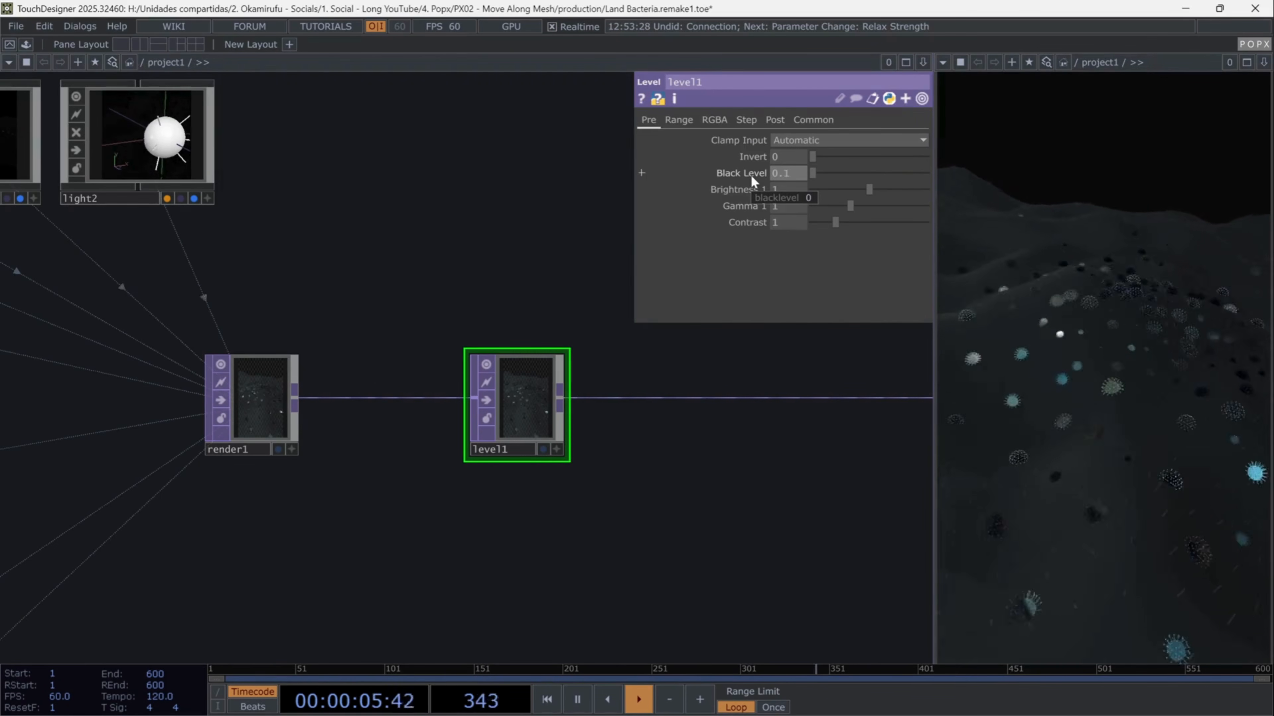
{"action": "type", "text": "05"}
{"action": "left_click", "coordinate": [777, 190]}
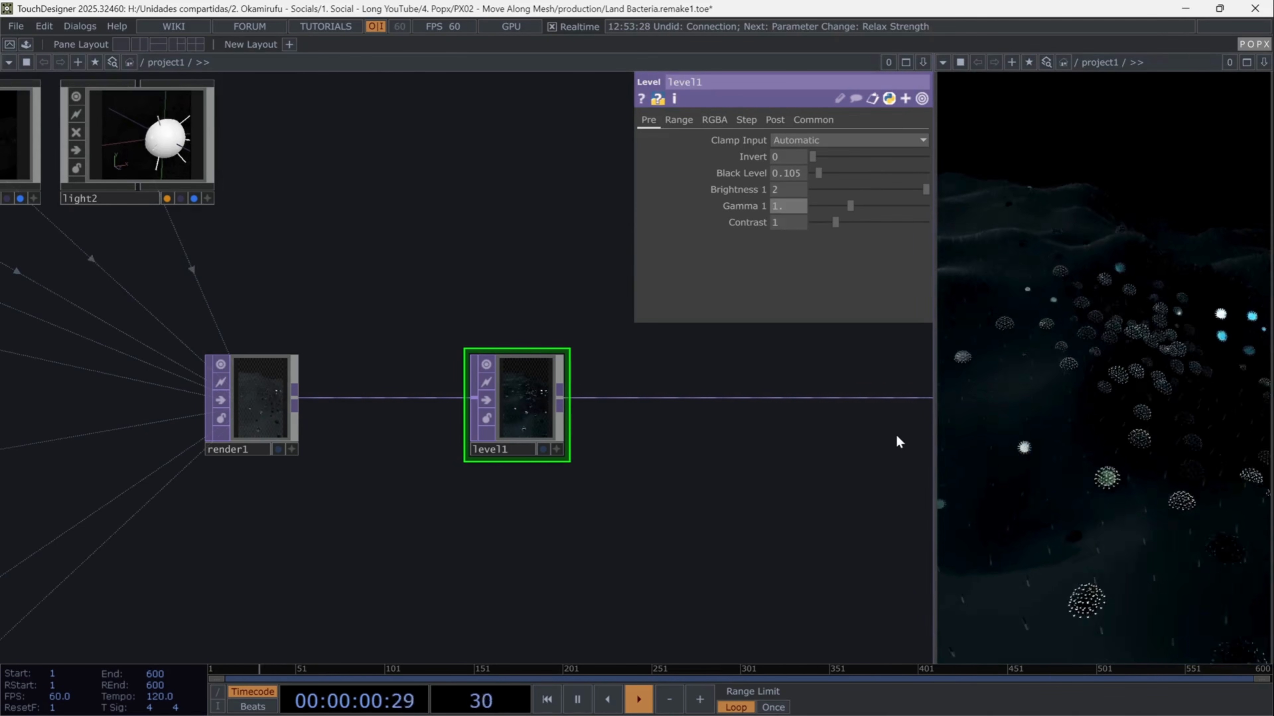
Add a Composite TOP and insert it into the chain between level1 and the output
{"action": "left_click_drag", "start_coordinate": [659, 450], "coordinate": [497, 460]}
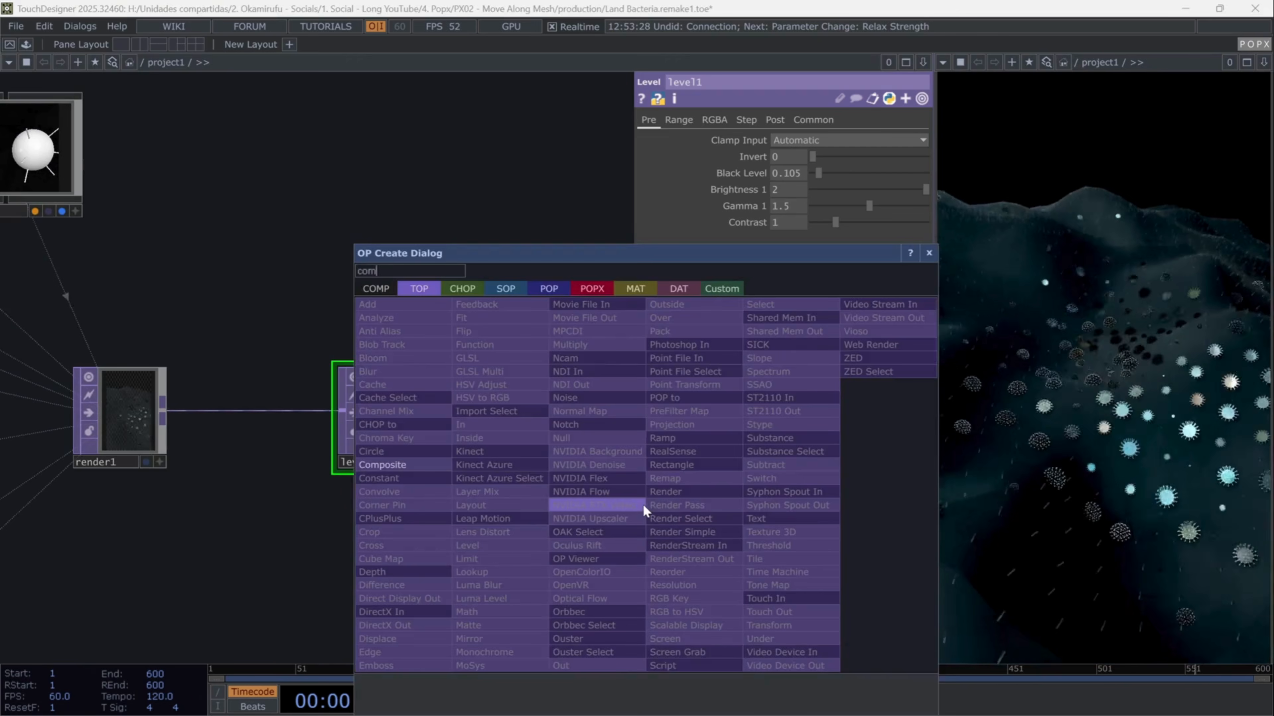
{"action": "left_click", "coordinate": [432, 473]}
{"action": "left_click", "coordinate": [749, 502]}
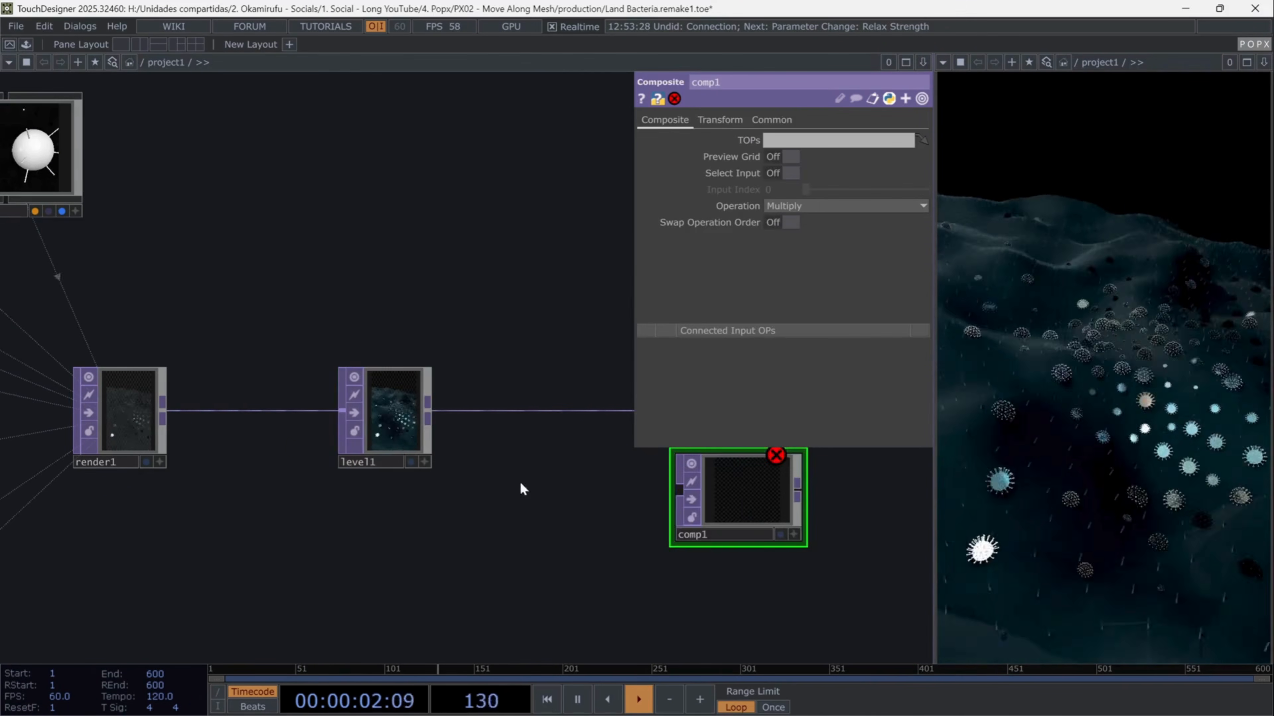
{"action": "left_click_drag", "start_coordinate": [520, 479], "coordinate": [430, 498]}
{"action": "left_click_drag", "start_coordinate": [339, 430], "coordinate": [588, 510]}
{"action": "left_click_drag", "start_coordinate": [781, 554], "coordinate": [620, 562]}
{"action": "left_click_drag", "start_coordinate": [503, 529], "coordinate": [591, 437]}
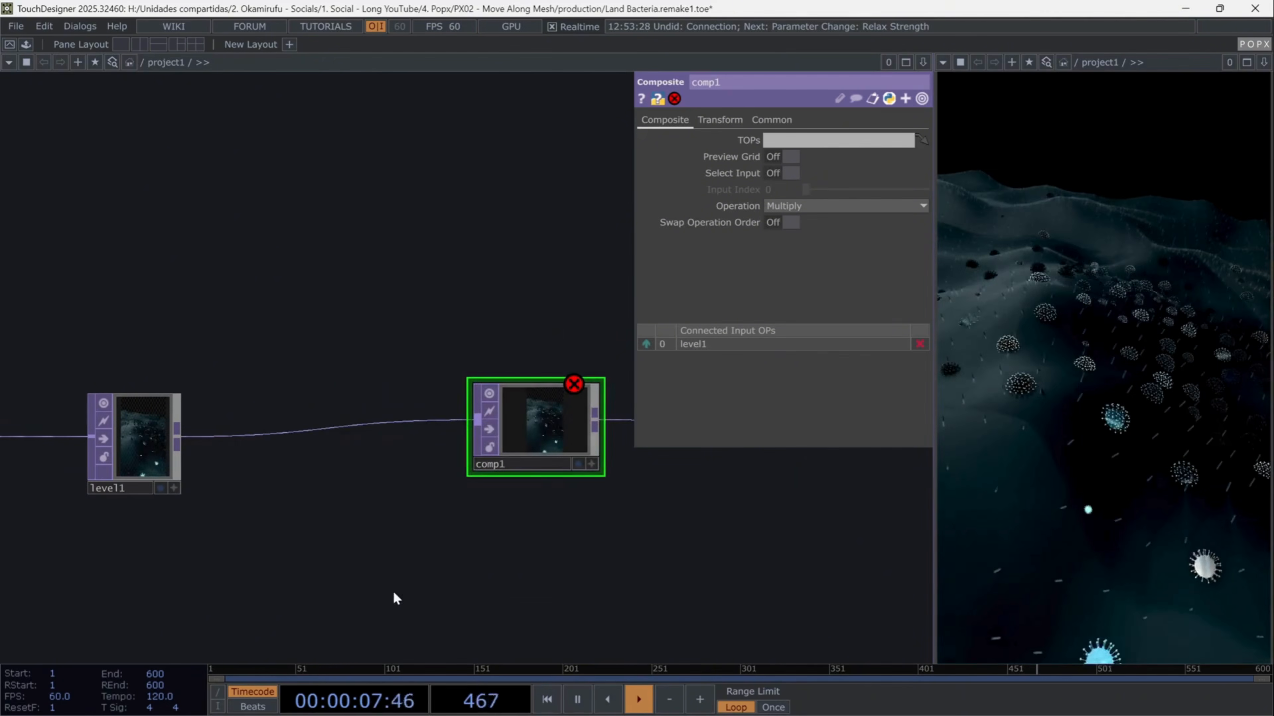
Add a Ramp TOP below the chain near comp1 and set its Type to Circular
{"action": "key", "text": "Tab"}
{"action": "type", "text": "ramp"}
{"action": "left_click", "coordinate": [410, 437]}
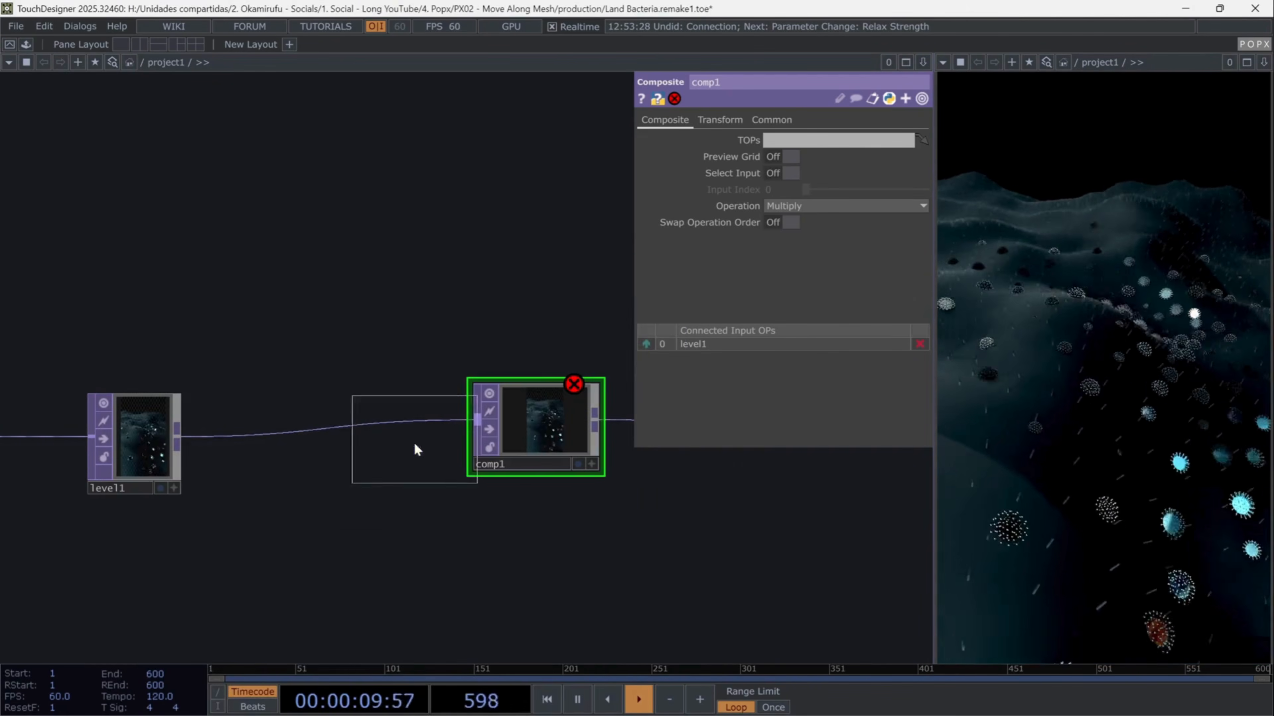
{"action": "left_click", "coordinate": [352, 600]}
{"action": "left_click", "coordinate": [773, 242]}
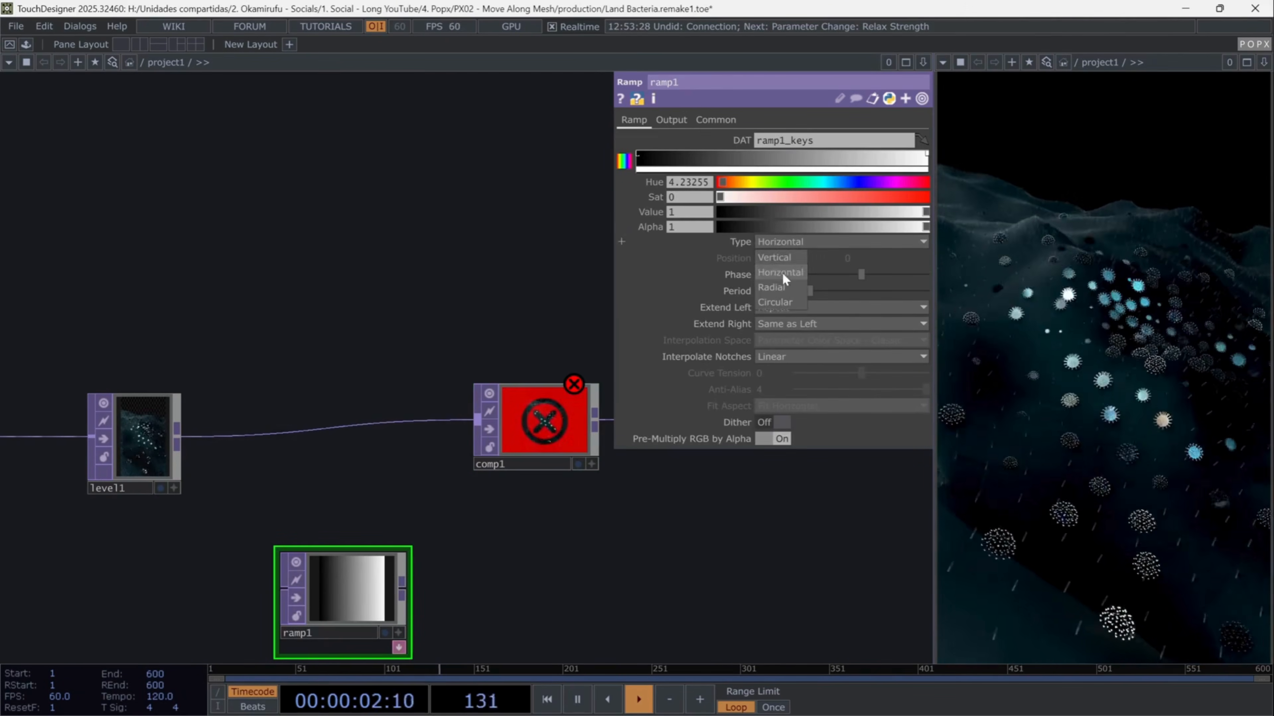
{"action": "left_click", "coordinate": [787, 298]}
Set ramp1's Period to 2.89 and darken its white end key to a Value of 0.264
{"action": "left_click", "coordinate": [764, 292]}
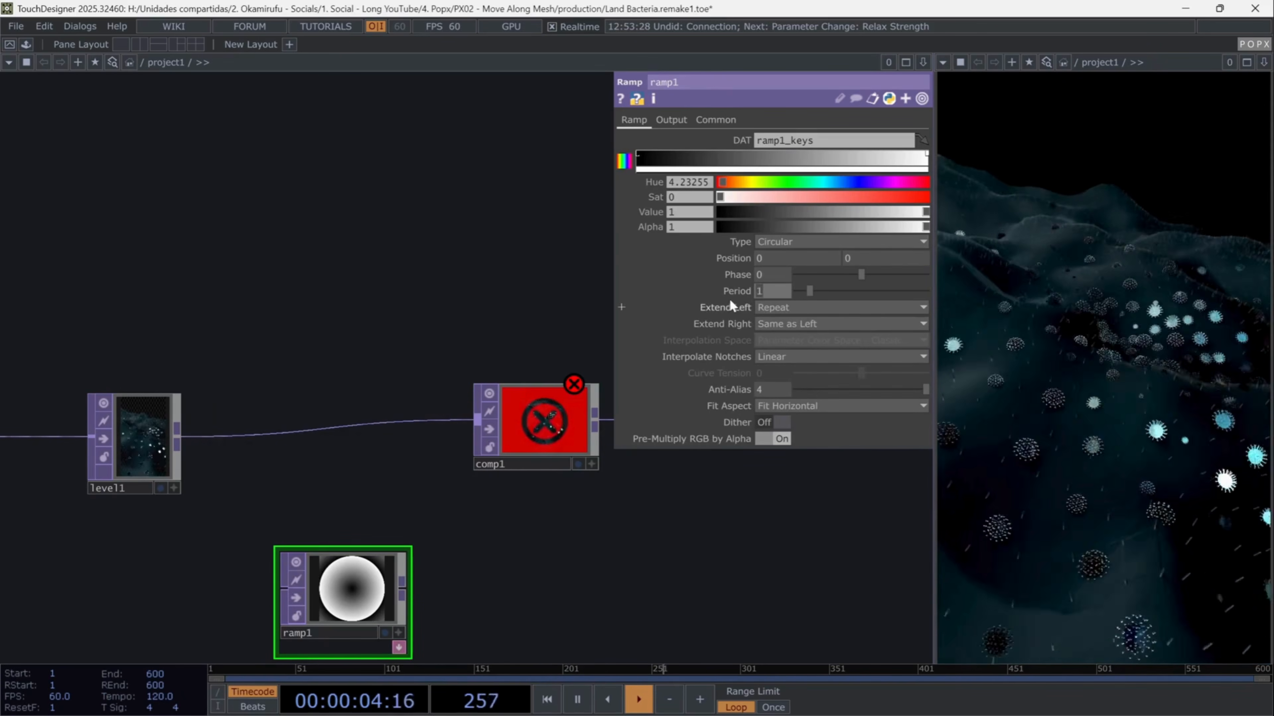
{"action": "type", "text": "2.89"}
{"action": "key", "text": "Return"}
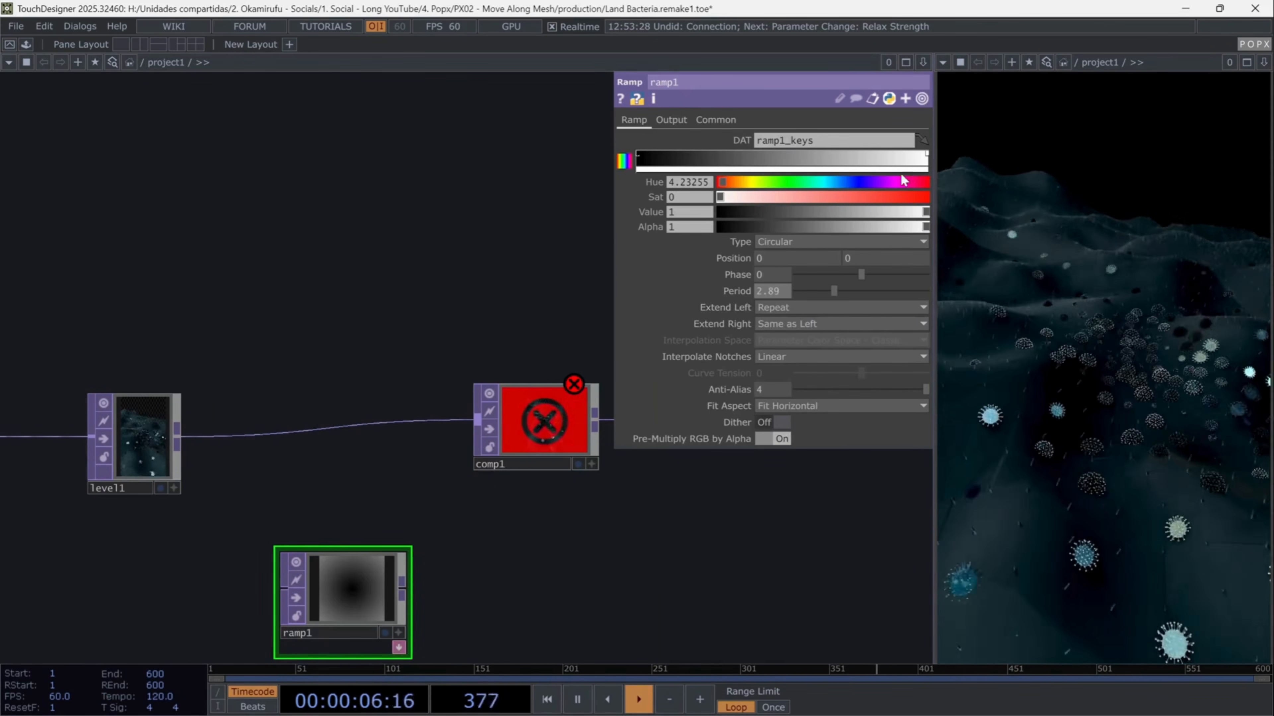
{"action": "left_click_drag", "start_coordinate": [925, 212], "coordinate": [770, 224]}
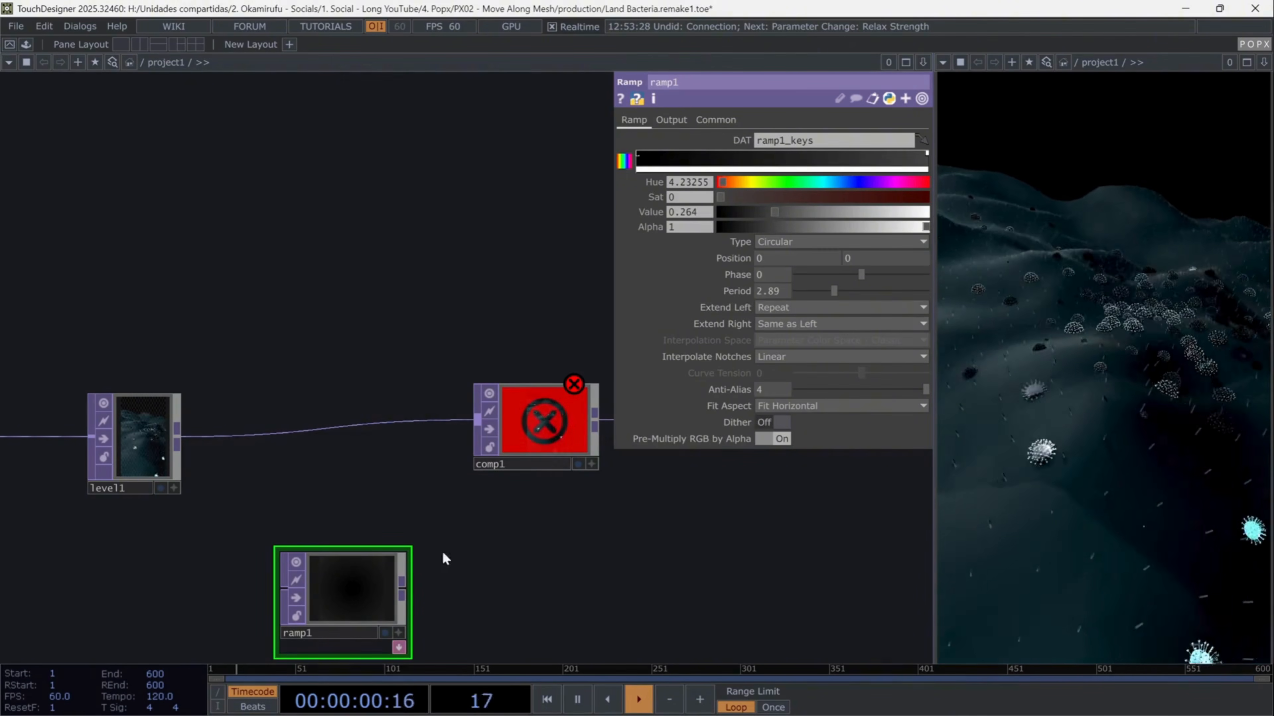
Link ramp1's resolution width and height to the resx and resy channels of constant1
{"action": "left_click", "coordinate": [722, 119]}
{"action": "scroll", "coordinate": [427, 243], "scroll_direction": "down", "scroll_amount": 8}
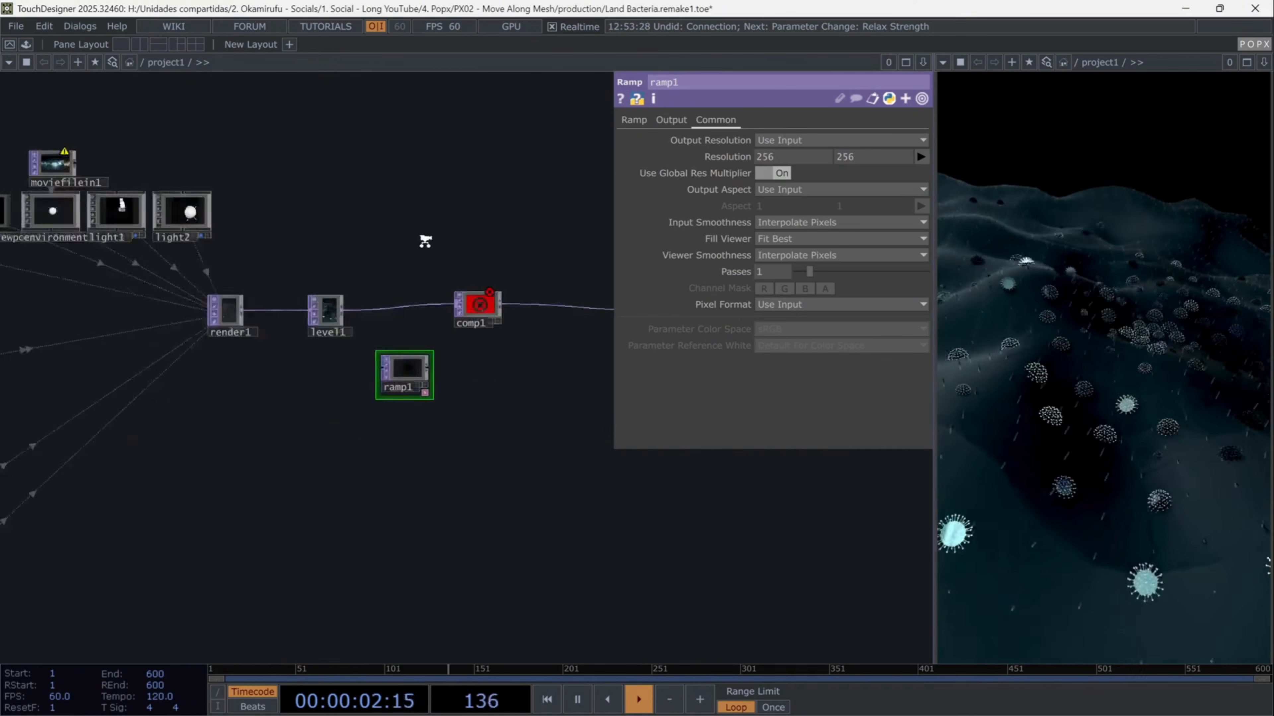
{"action": "scroll", "coordinate": [21, 180], "scroll_direction": "up", "scroll_amount": 7}
{"action": "left_click_drag", "start_coordinate": [103, 361], "coordinate": [384, 435]}
{"action": "scroll", "coordinate": [360, 387], "scroll_direction": "up", "scroll_amount": 3}
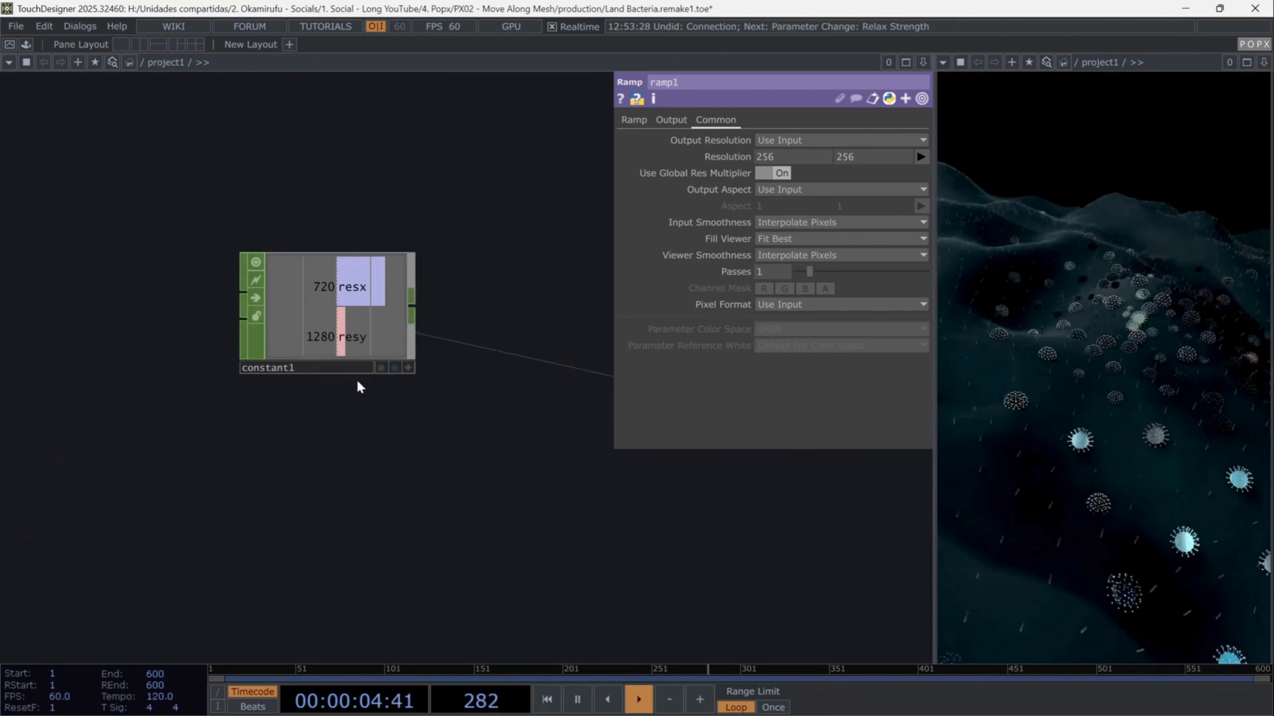
{"action": "left_click", "coordinate": [410, 368]}
{"action": "left_click_drag", "start_coordinate": [344, 284], "coordinate": [848, 157]}
{"action": "left_click", "coordinate": [808, 142]}
{"action": "left_click", "coordinate": [842, 142]}
{"action": "scroll", "coordinate": [248, 312], "scroll_direction": "down", "scroll_amount": 3}
Connect ramp1 as the second input of comp1 and place it beneath level1
{"action": "left_click_drag", "start_coordinate": [530, 449], "coordinate": [117, 313]}
{"action": "left_click_drag", "start_coordinate": [512, 532], "coordinate": [72, 319]}
{"action": "left_click_drag", "start_coordinate": [802, 541], "coordinate": [250, 348]}
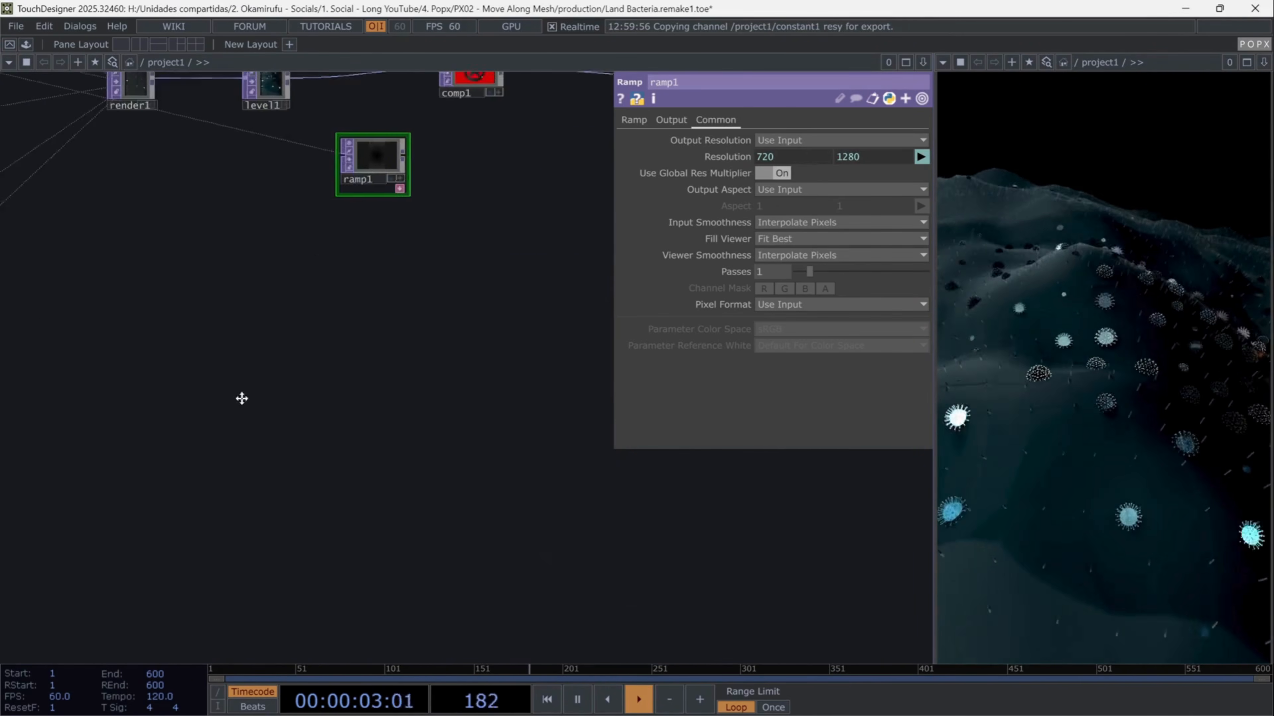
{"action": "left_click_drag", "start_coordinate": [469, 180], "coordinate": [447, 378]}
{"action": "scroll", "coordinate": [454, 401], "scroll_direction": "up", "scroll_amount": 2}
{"action": "left_click_drag", "start_coordinate": [346, 400], "coordinate": [377, 342]}
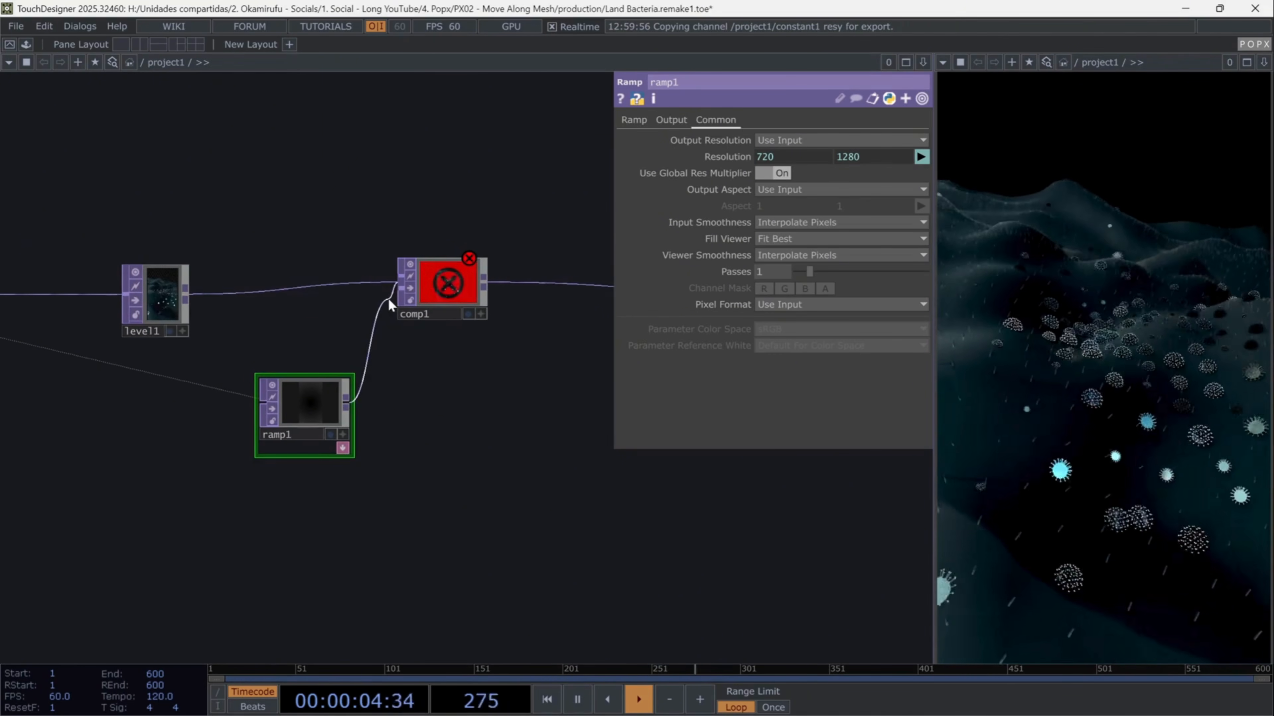
{"action": "left_click_drag", "start_coordinate": [271, 414], "coordinate": [116, 414]}
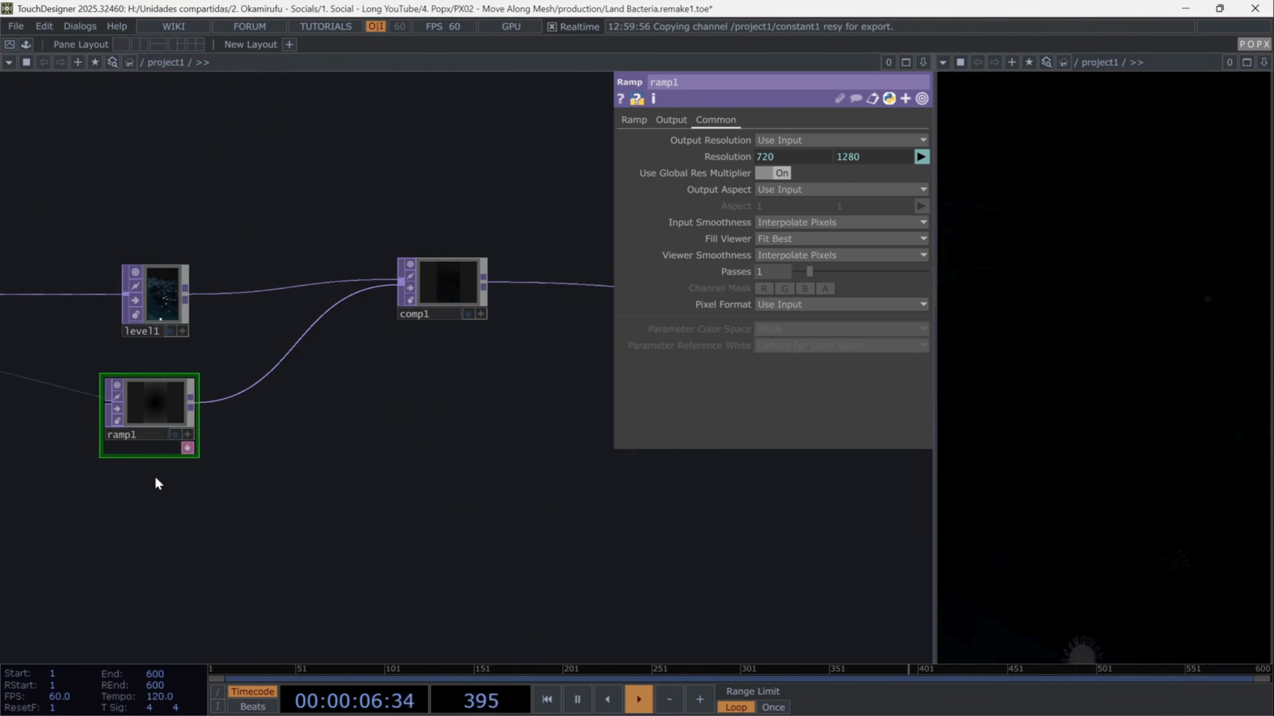
Set comp1's Operation to Add and its Pixel Format to 32-bit float (RGBA)
{"action": "left_click", "coordinate": [448, 288]}
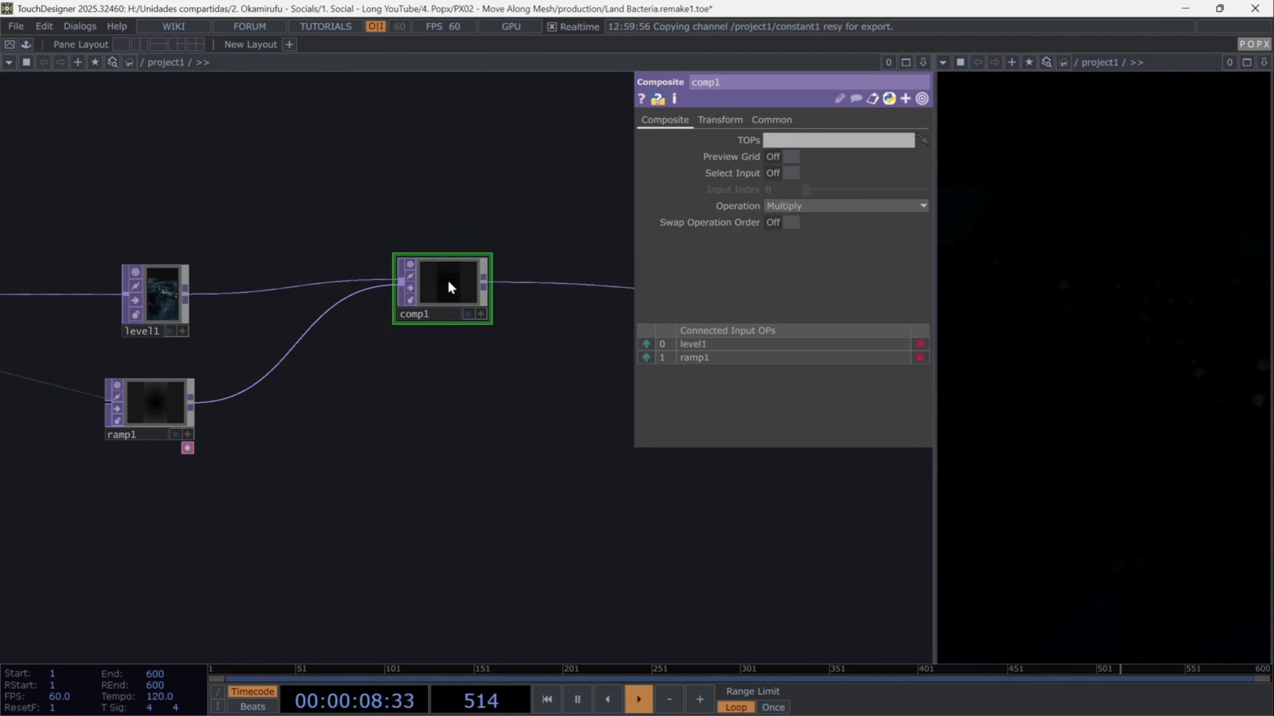
{"action": "left_click", "coordinate": [846, 206]}
{"action": "left_click", "coordinate": [790, 222]}
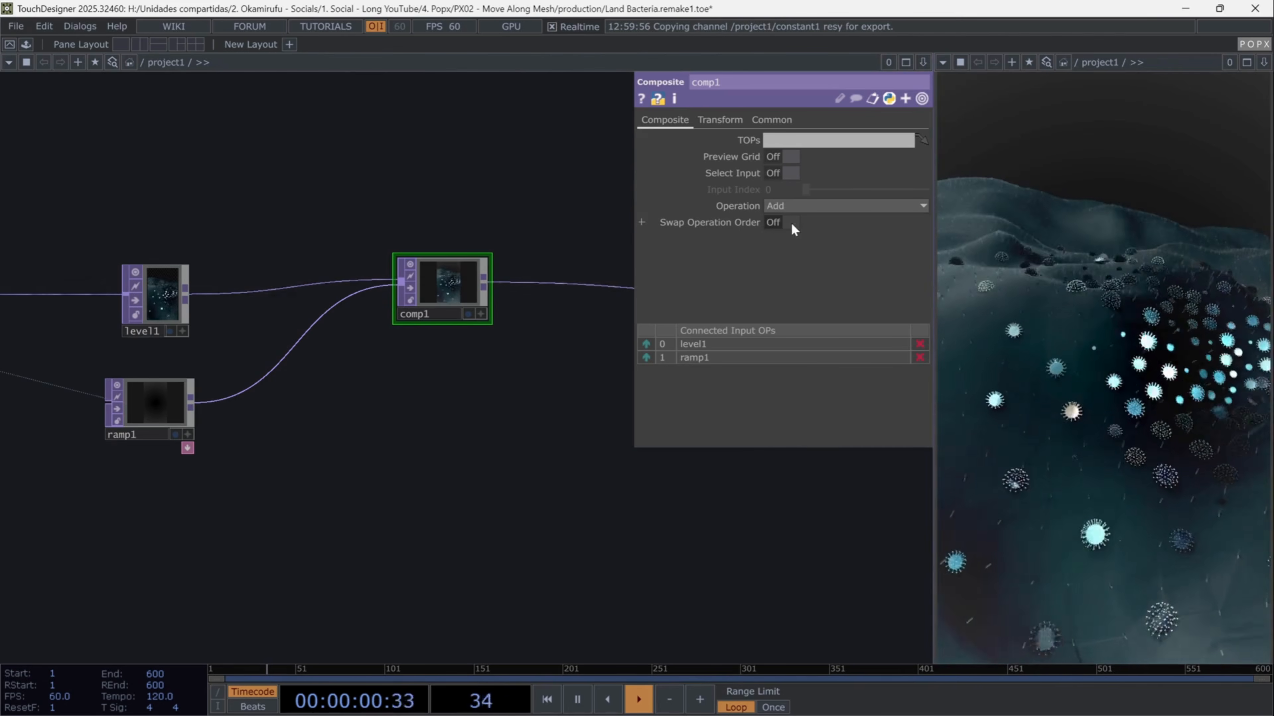
{"action": "left_click", "coordinate": [780, 123]}
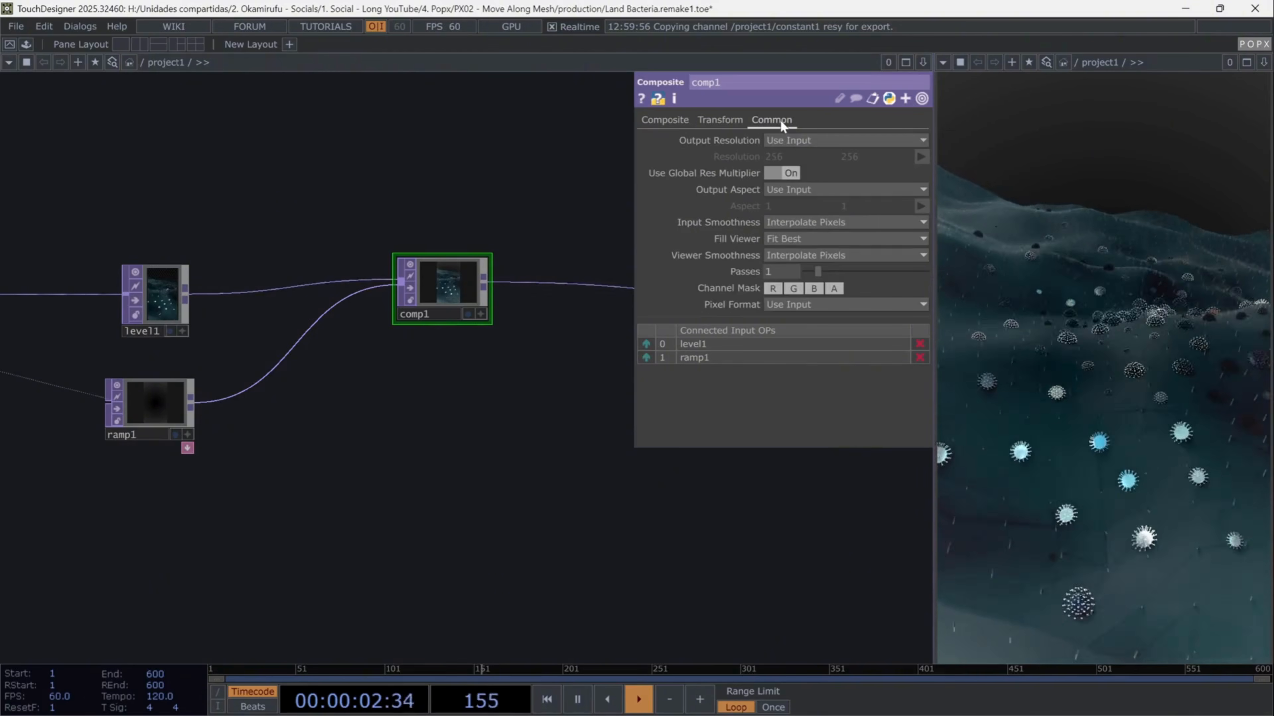
{"action": "left_click", "coordinate": [797, 306]}
{"action": "left_click", "coordinate": [795, 367]}
Insert a Level TOP between comp1 and out1, set its Black Level to 0.1 and align it beside comp1
{"action": "left_click_drag", "start_coordinate": [525, 350], "coordinate": [336, 382]}
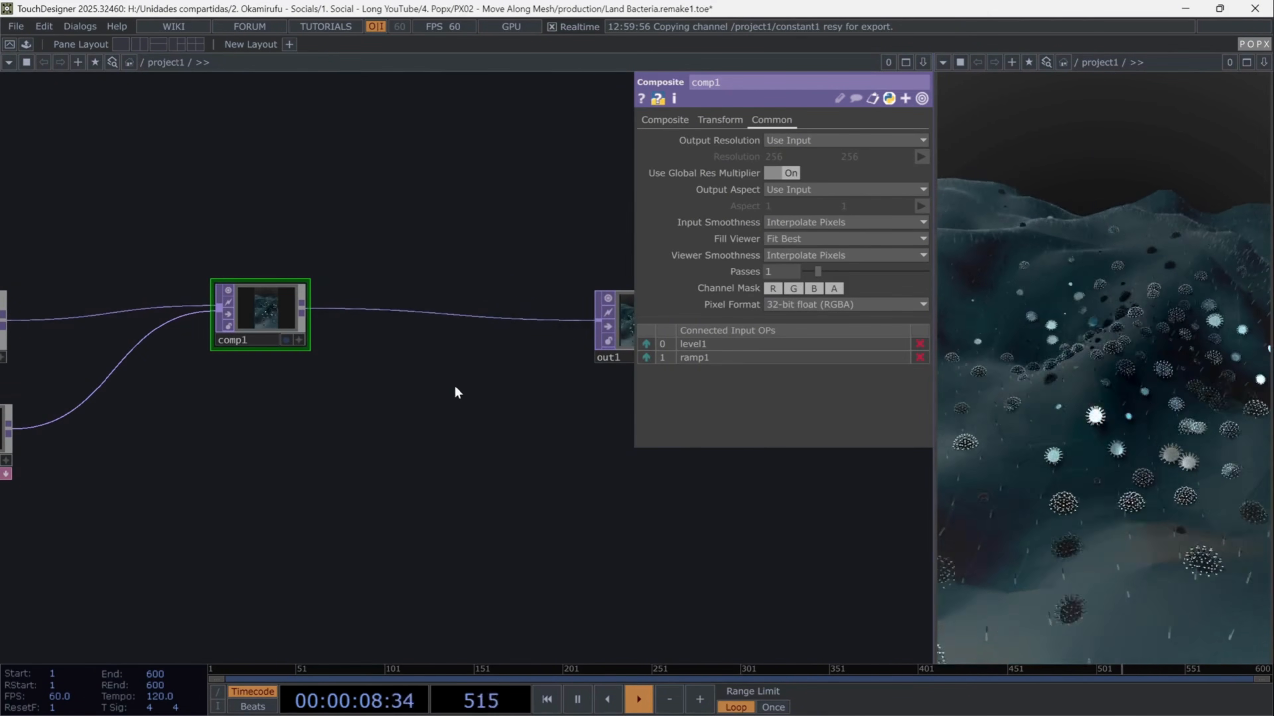
{"action": "key", "text": "Tab"}
{"action": "left_click", "coordinate": [361, 418]}
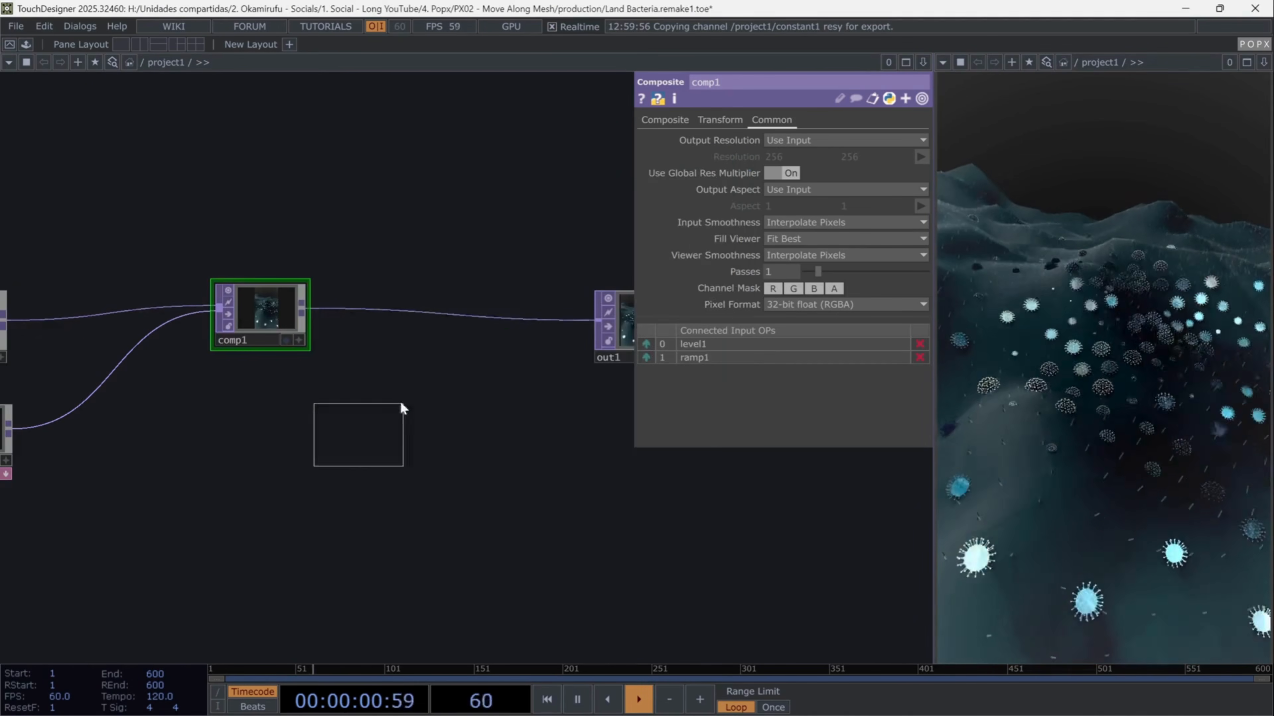
{"action": "left_click", "coordinate": [464, 380]}
{"action": "left_click_drag", "start_coordinate": [307, 314], "coordinate": [488, 326]}
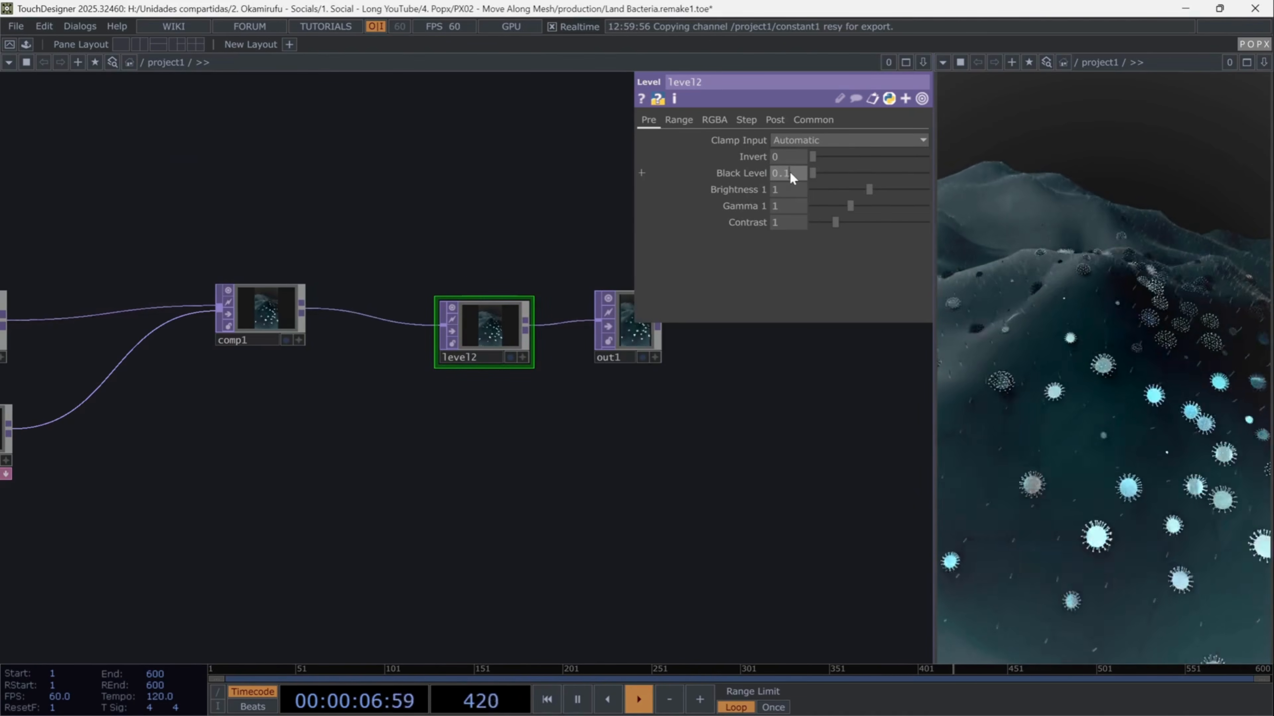
{"action": "key", "text": "Return"}
{"action": "left_click_drag", "start_coordinate": [479, 317], "coordinate": [390, 302]}
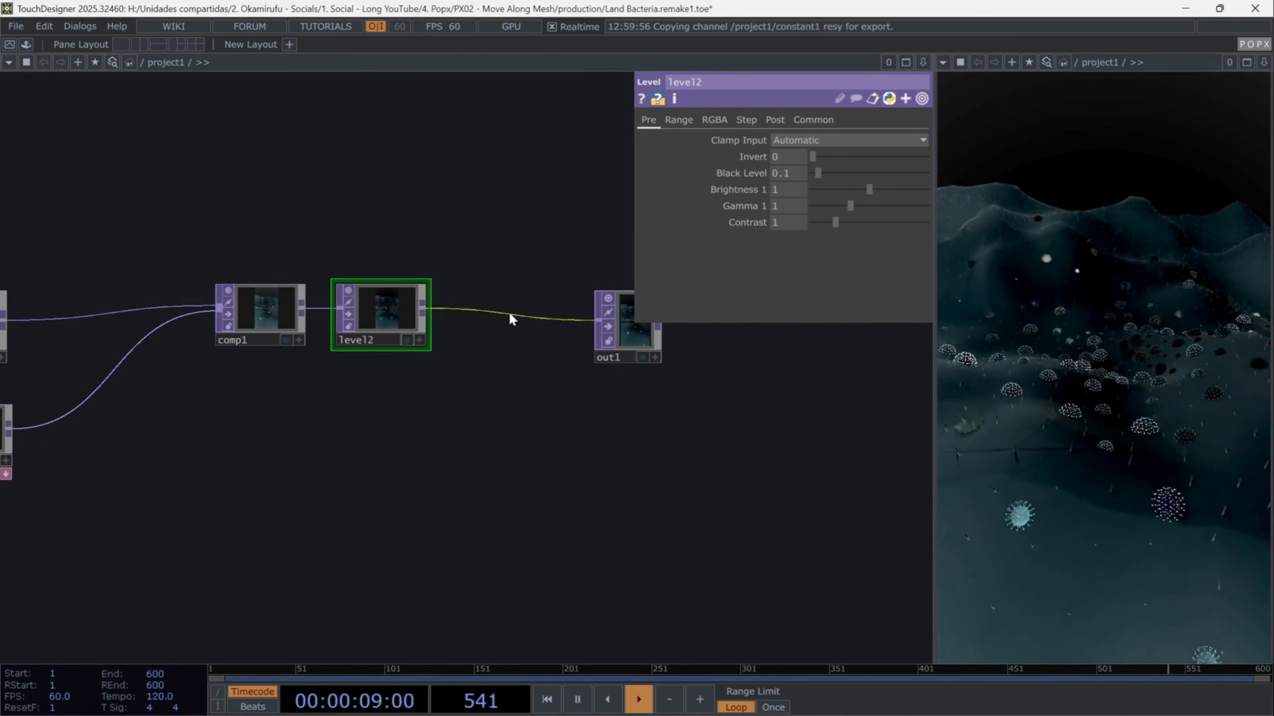
Insert a Bloom TOP between level2 and out1 and align it with the chain
{"action": "key", "text": "Tab"}
{"action": "left_click", "coordinate": [264, 277]}
{"action": "left_click", "coordinate": [438, 325]}
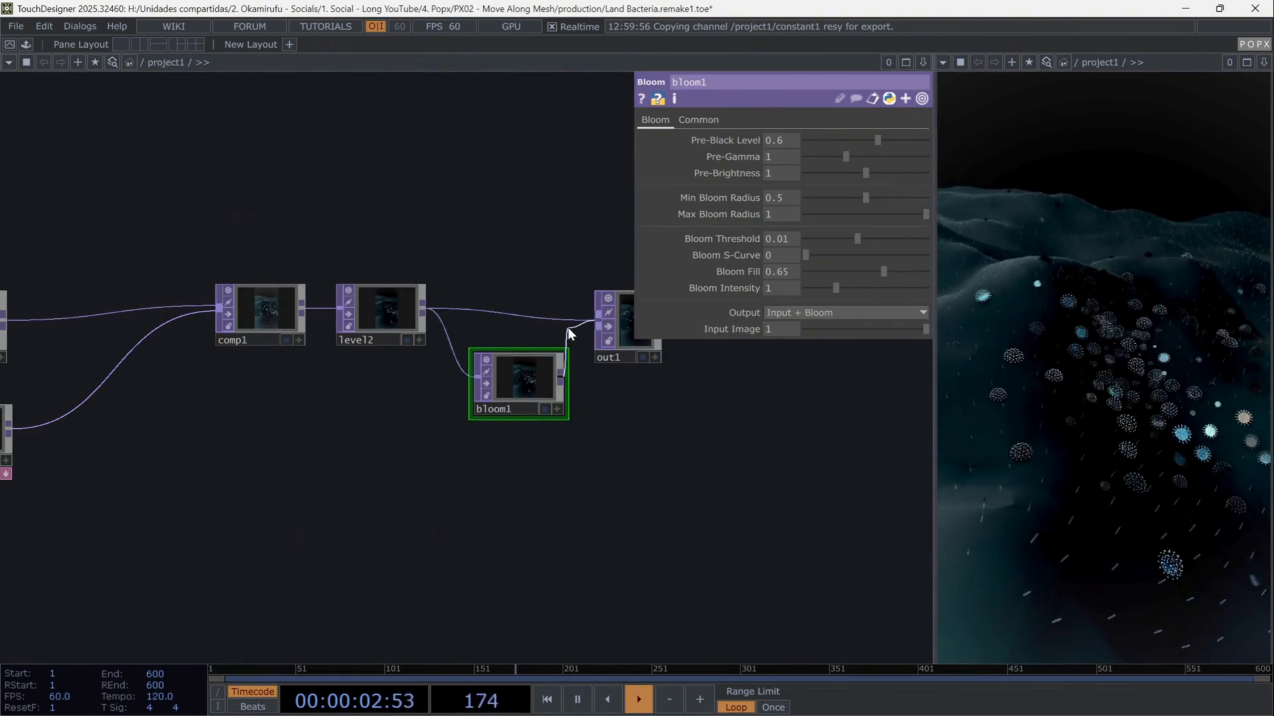
{"action": "left_click_drag", "start_coordinate": [537, 380], "coordinate": [533, 315]}
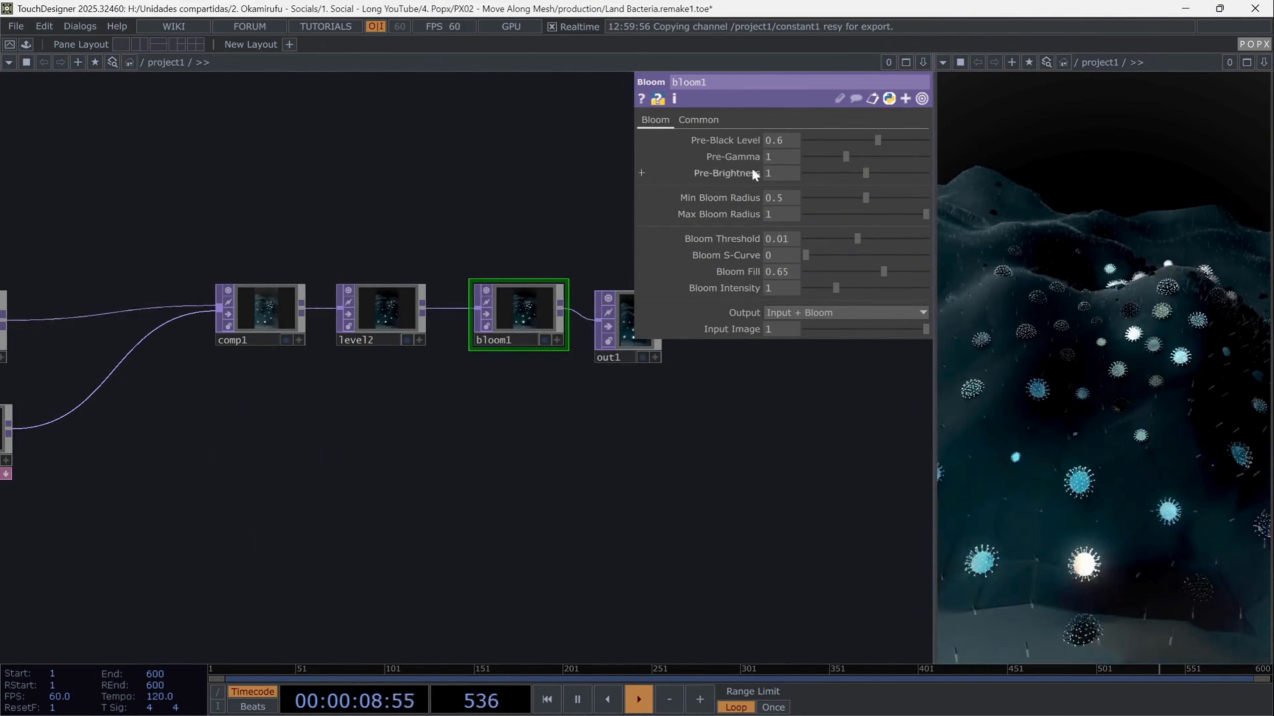
Set bloom1's Pre-Black Level to 0.3 and its Bloom Fill to 0.8
{"action": "left_click", "coordinate": [777, 140]}
{"action": "type", "text": "0.3"}
{"action": "key", "text": "Return"}
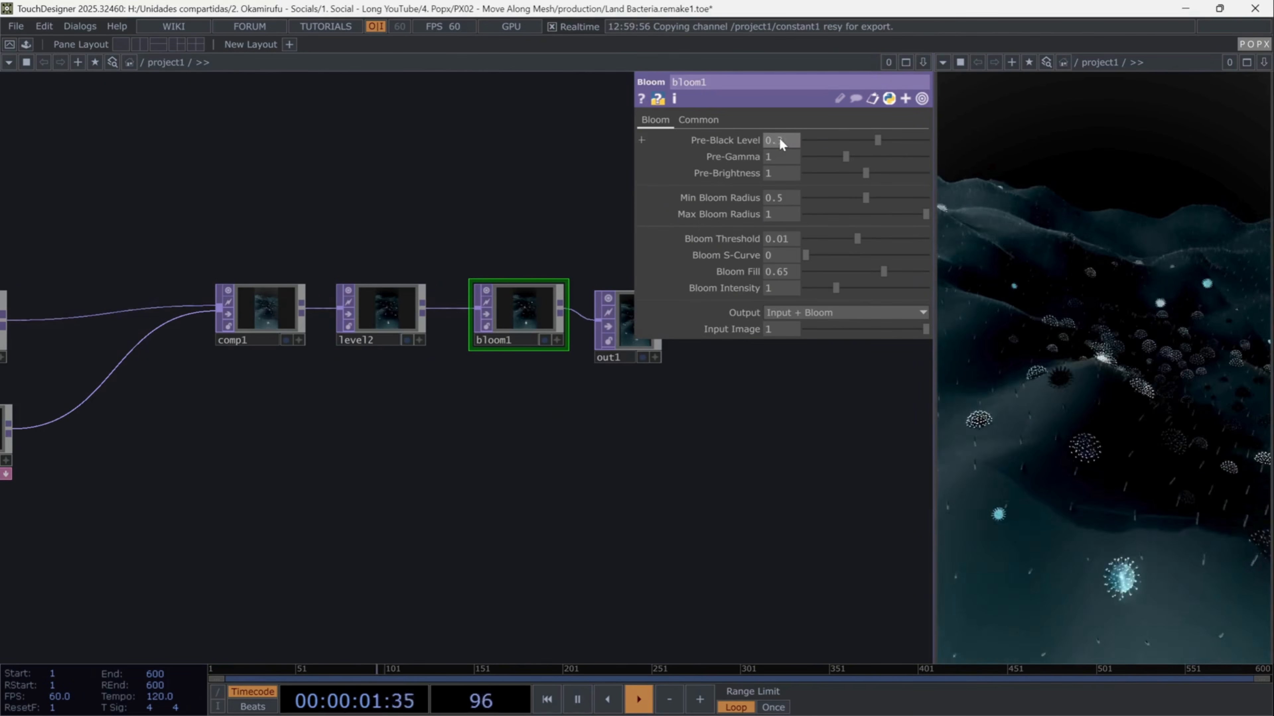
{"action": "left_click", "coordinate": [796, 276]}
{"action": "type", "text": "0.8"}
{"action": "key", "text": "Return"}
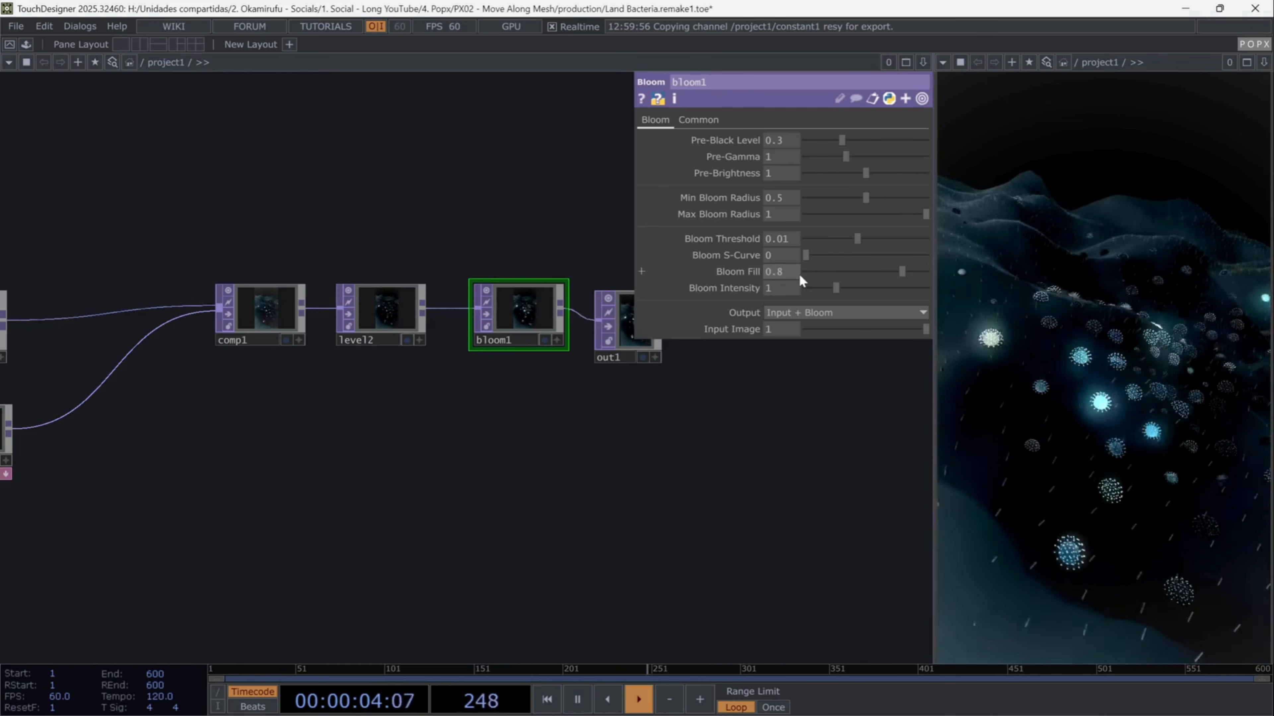
Add a Luma Blur TOP and insert it into the chain between bloom1 and out1
{"action": "left_click_drag", "start_coordinate": [567, 464], "coordinate": [462, 481]}
{"action": "key", "text": "Tab"}
{"action": "type", "text": "luma"}
{"action": "left_click", "coordinate": [283, 549]}
{"action": "left_click", "coordinate": [444, 423]}
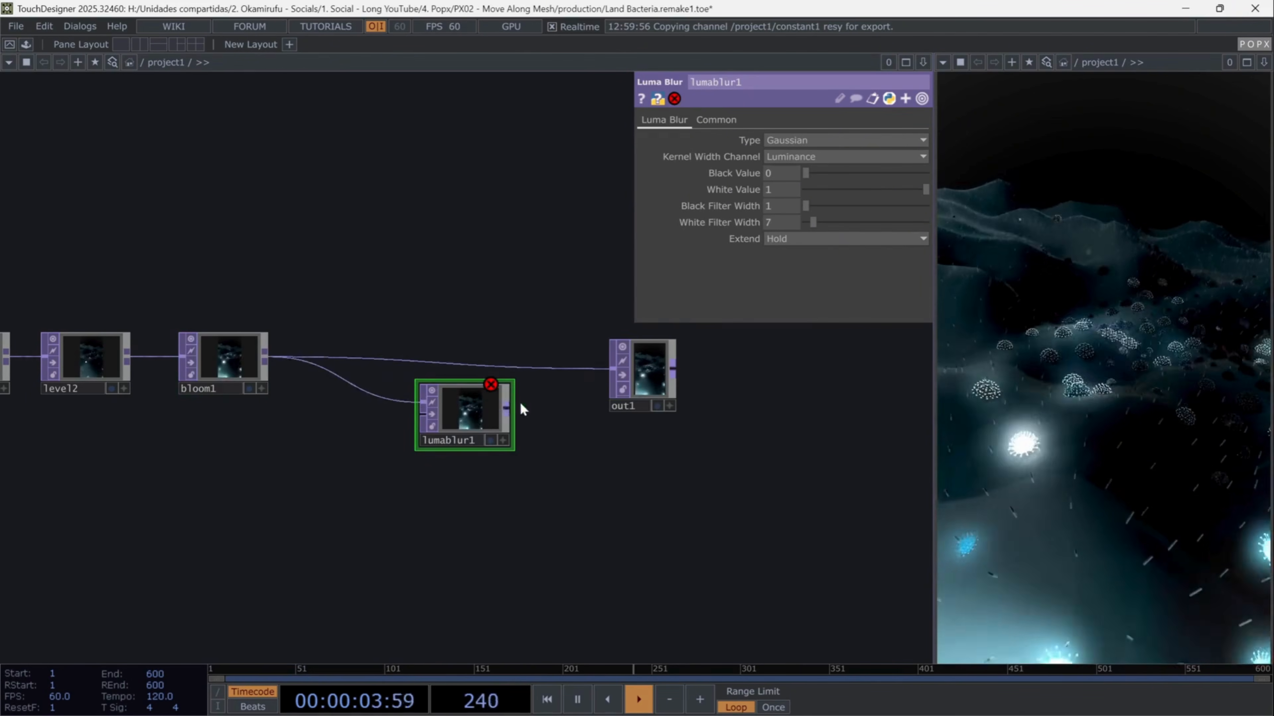
Add a second Ramp TOP below bloom1 and set its Type to Vertical
{"action": "key", "text": "Tab"}
{"action": "type", "text": "ramp"}
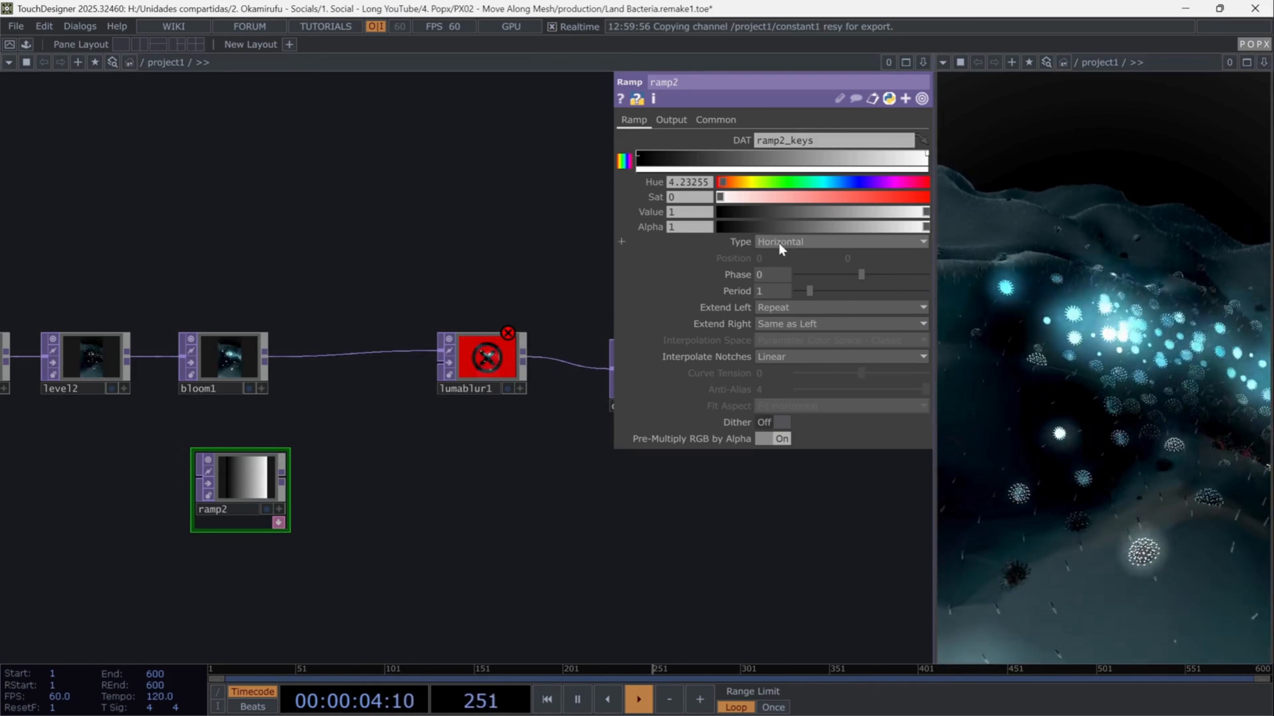
{"action": "left_click", "coordinate": [779, 243]}
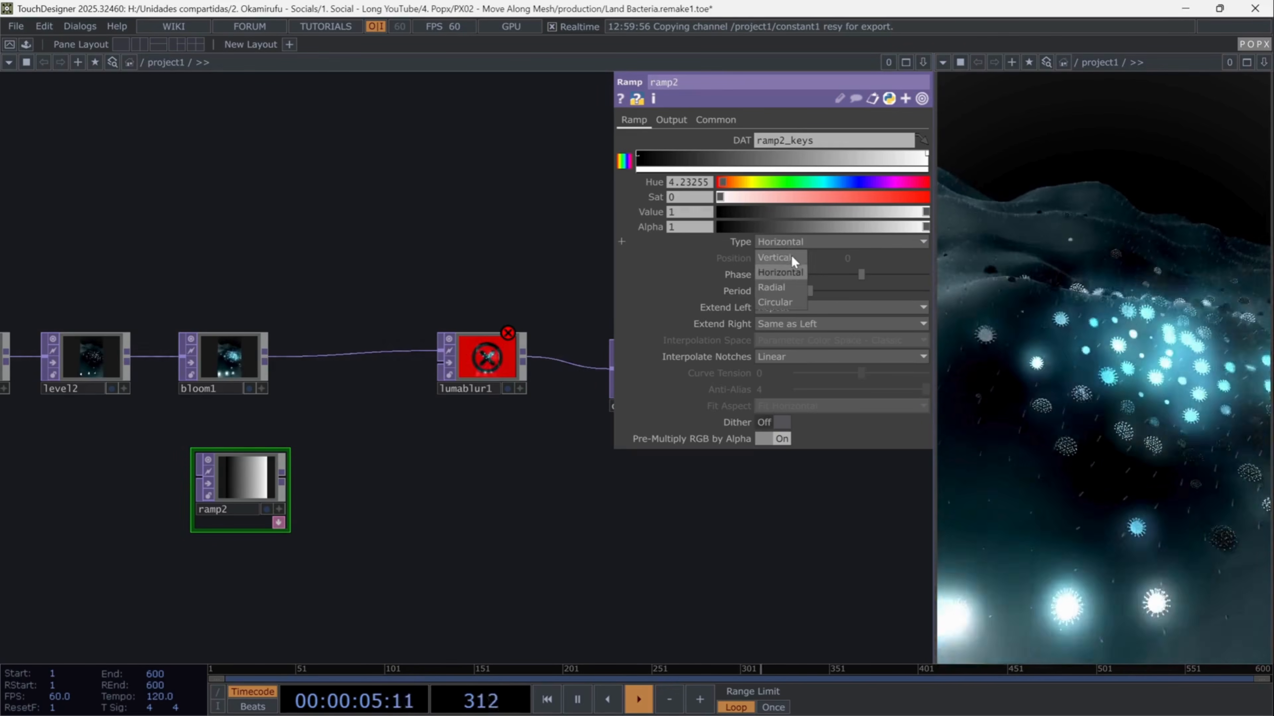
{"action": "left_click", "coordinate": [791, 259]}
Link ramp2's resolution width and height to constant1's resx and resy channels
{"action": "left_click", "coordinate": [716, 120]}
{"action": "scroll", "coordinate": [378, 421], "scroll_direction": "down", "scroll_amount": 5}
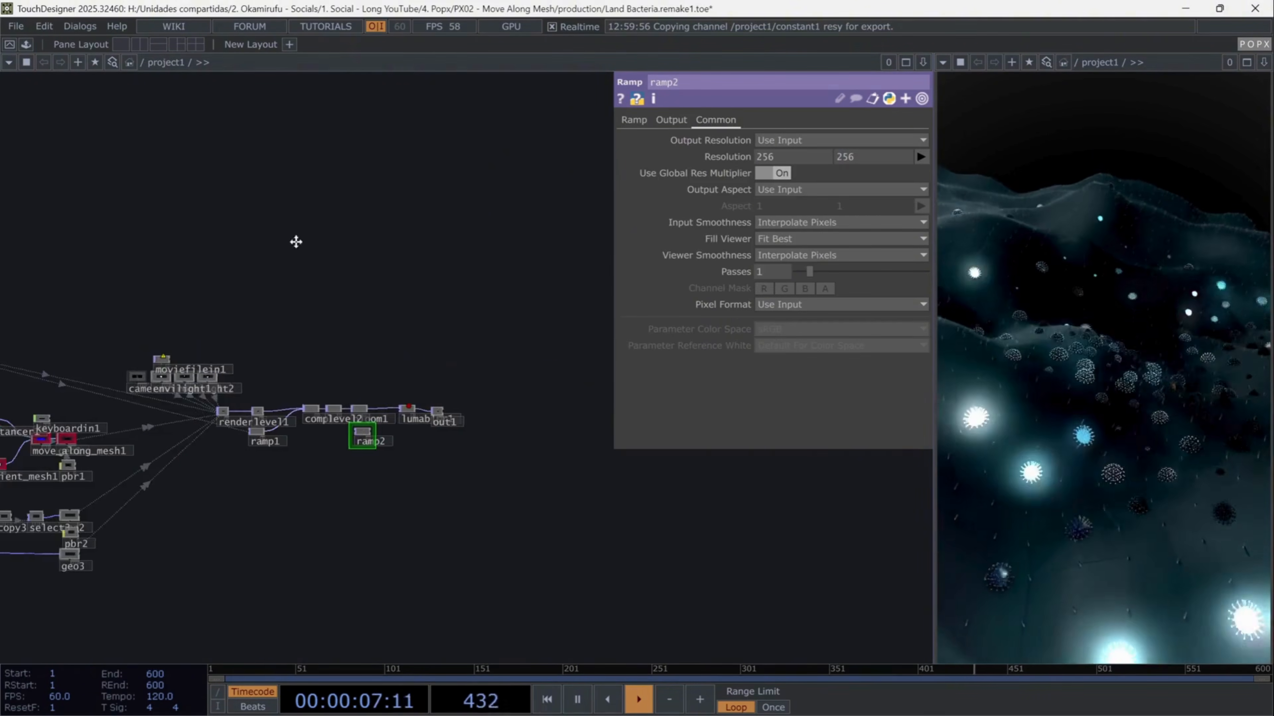
{"action": "scroll", "coordinate": [205, 261], "scroll_direction": "up", "scroll_amount": 8}
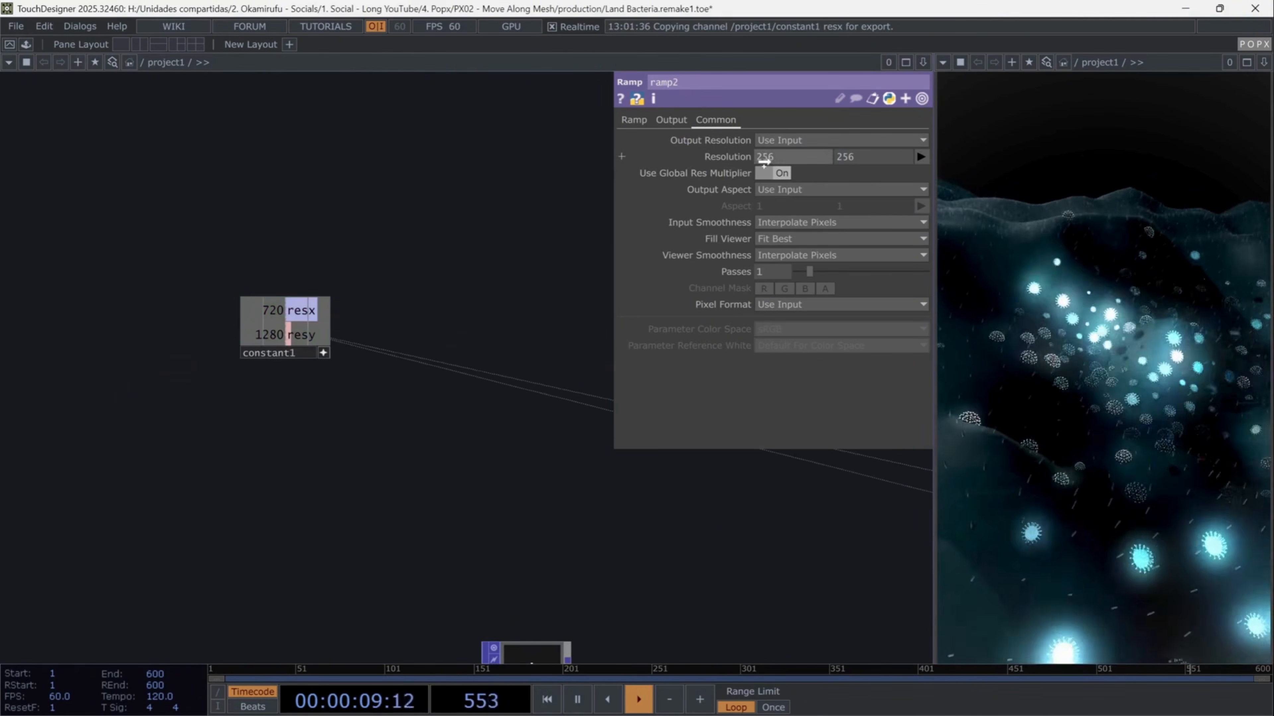
{"action": "left_click_drag", "start_coordinate": [762, 159], "coordinate": [763, 158]}
{"action": "left_click", "coordinate": [786, 153]}
{"action": "left_click_drag", "start_coordinate": [304, 335], "coordinate": [308, 337]}
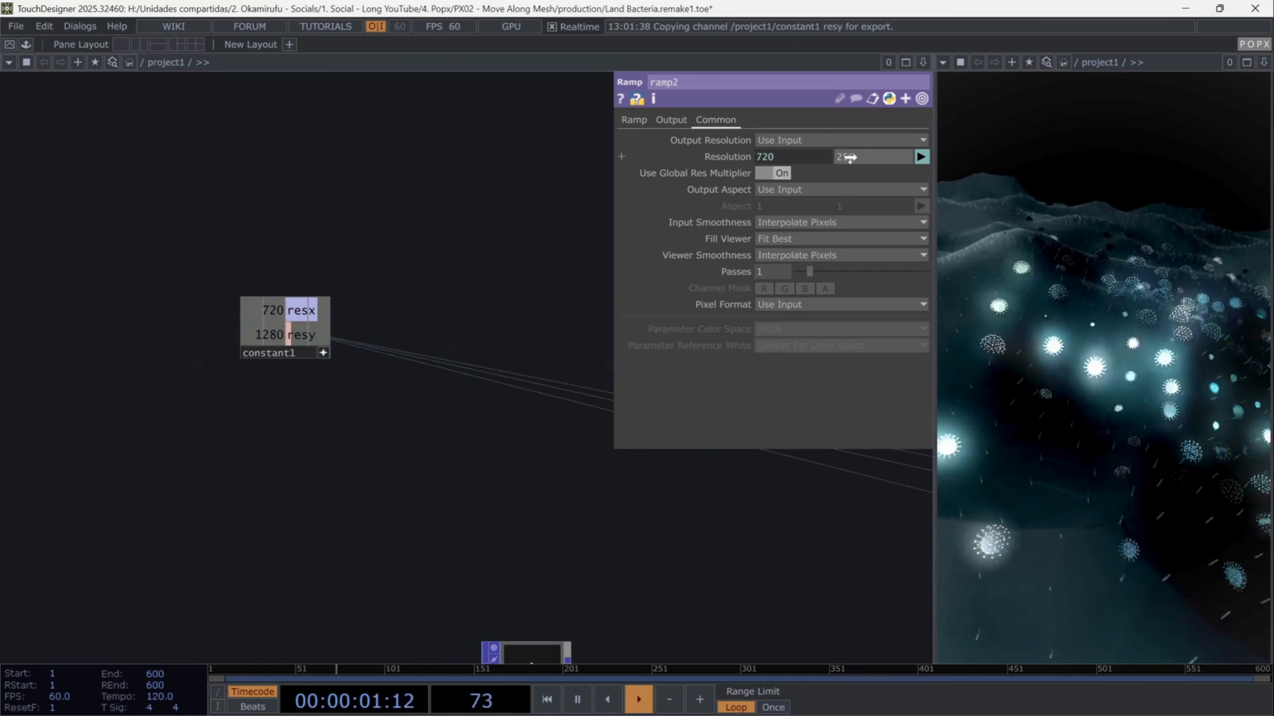
{"action": "left_click_drag", "start_coordinate": [848, 157], "coordinate": [848, 157]}
{"action": "left_click", "coordinate": [870, 152]}
Connect the vertical black-white-black ramp3 to the second input of lumablur1
{"action": "scroll", "coordinate": [403, 475], "scroll_direction": "down", "scroll_amount": 5}
{"action": "scroll", "coordinate": [403, 476], "scroll_direction": "up", "scroll_amount": 5}
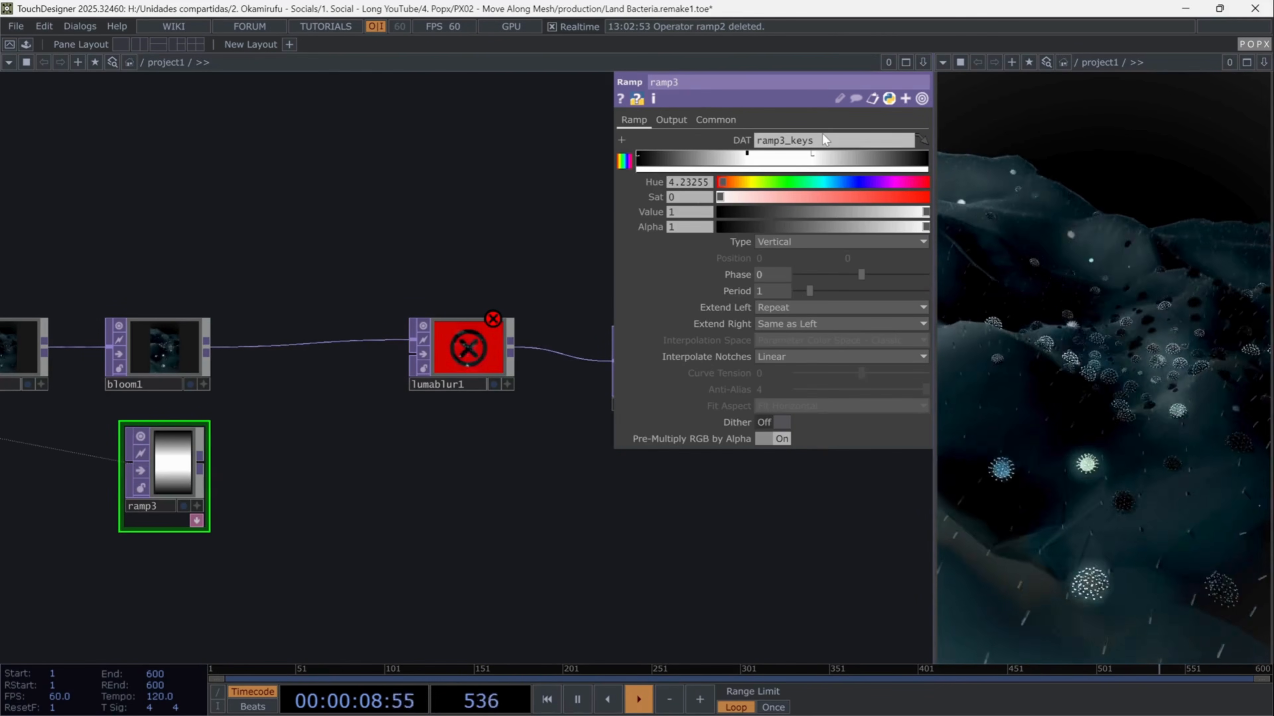
{"action": "left_click_drag", "start_coordinate": [204, 459], "coordinate": [412, 354]}
Set lumablur1's Black Filter Width to 50 and White Filter Width to 1
{"action": "left_click", "coordinate": [460, 357]}
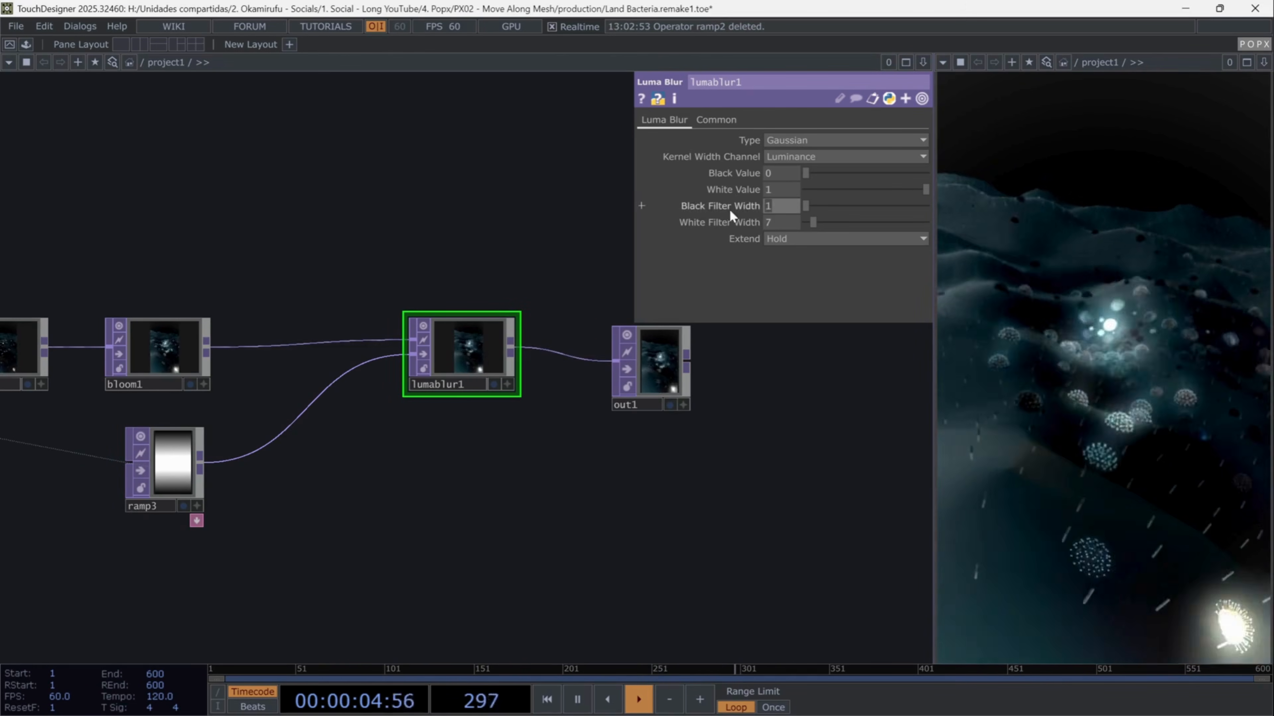
{"action": "type", "text": "50"}
{"action": "key", "text": "Tab"}
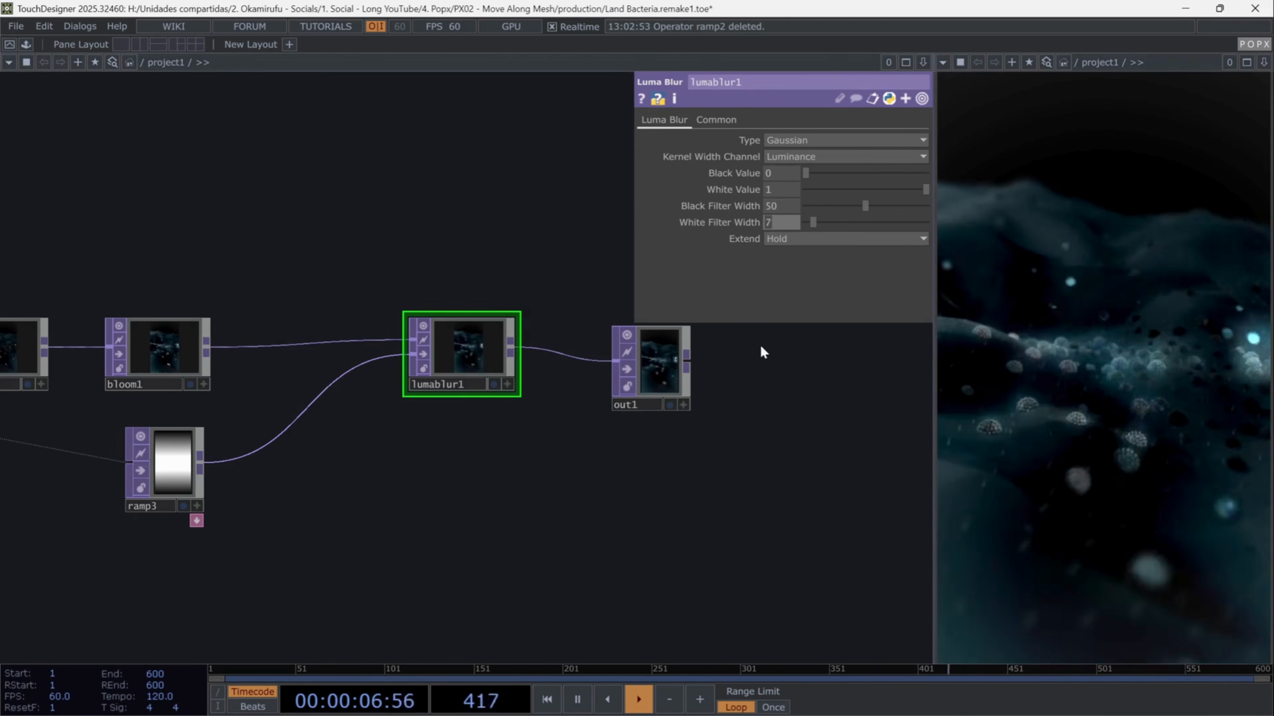
{"action": "key", "text": "BackSpace"}
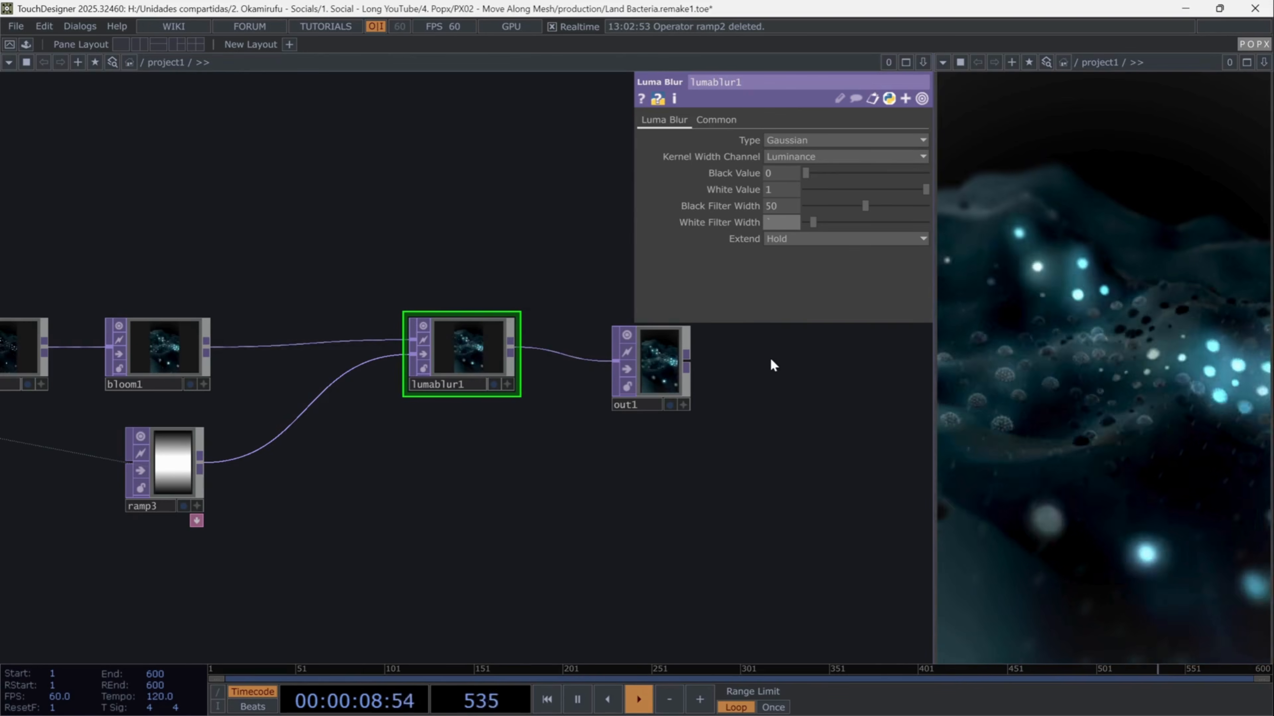
{"action": "type", "text": "1"}
{"action": "key", "text": "Return"}
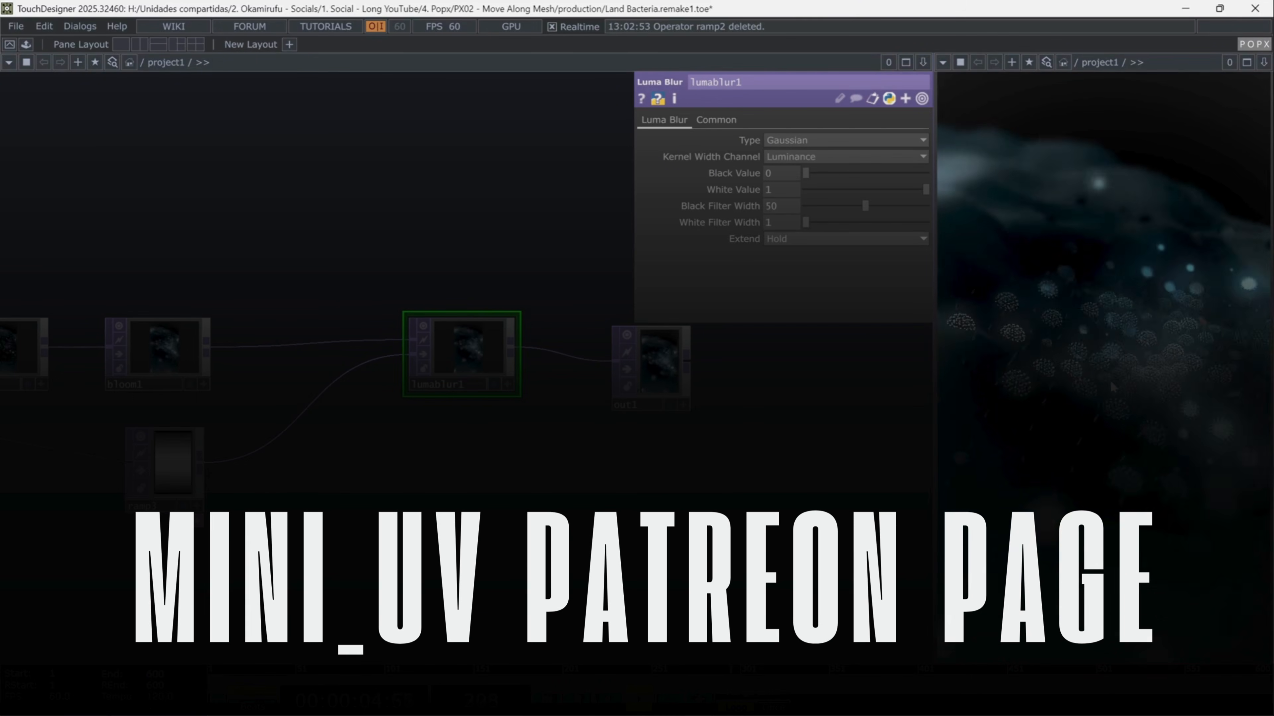
{"action": "left_click_drag", "start_coordinate": [739, 398], "coordinate": [545, 426]}
{"action": "scroll", "coordinate": [546, 426], "scroll_direction": "up", "scroll_amount": 5}
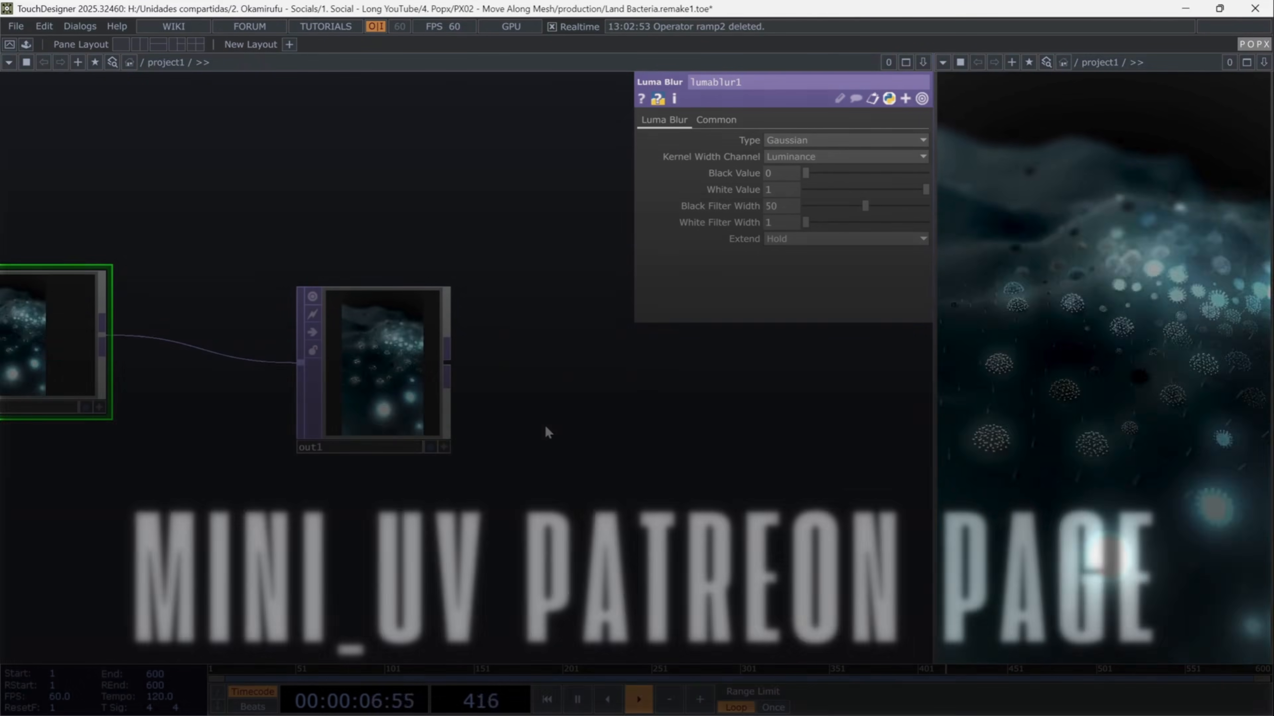